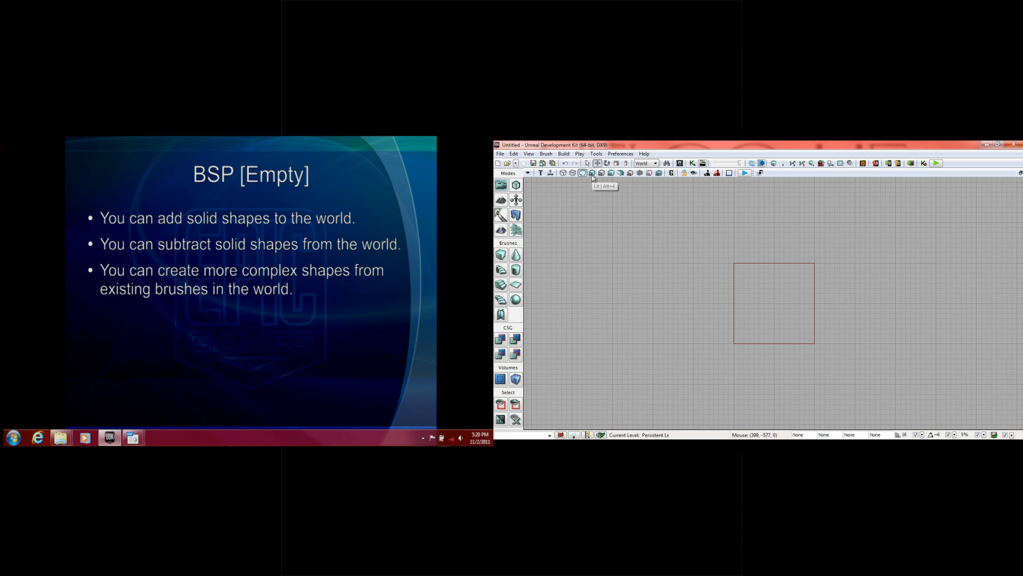
Switch the viewport to perspective and frame the cube-shaped builder brush from an elevated angle.
left_click(542, 175)
left_click(542, 173)
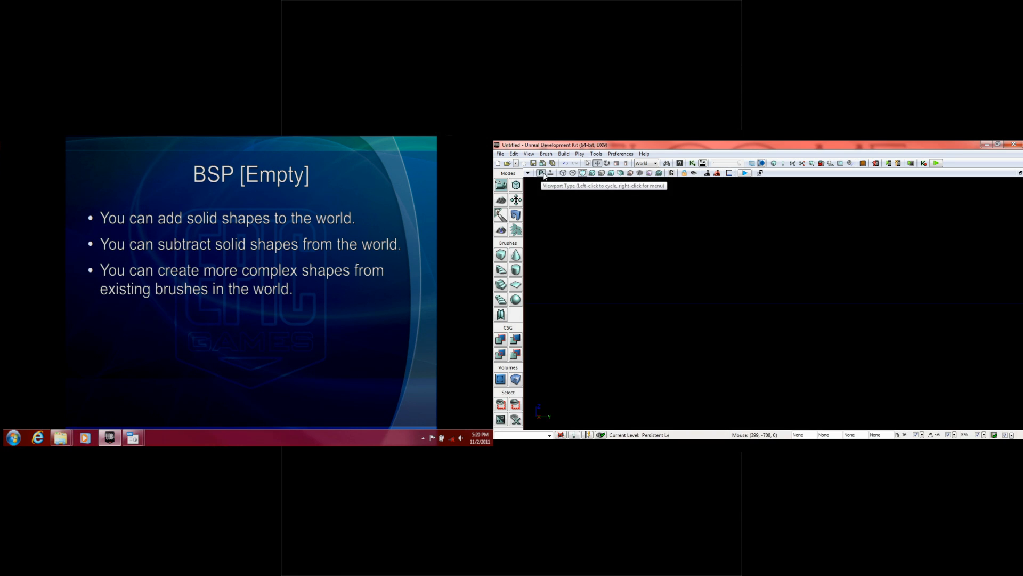
left_click(542, 173)
mouse_move(569, 219)
left_mouse_down()
mouse_move(569, 261)
mouse_move(569, 220)
left_mouse_up()
right_click_drag(569, 221, 582, 253)
mouse_move(609, 237)
left_mouse_down()
mouse_move(609, 277)
mouse_move(597, 267)
mouse_move(609, 236)
left_mouse_up()
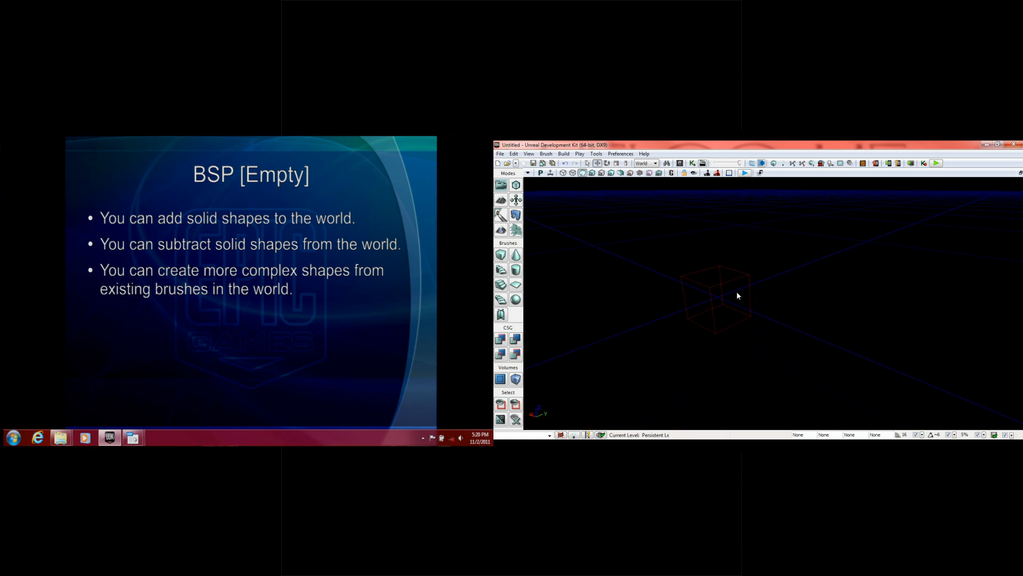
Add a solid cube to the empty level at the builder brush's position.
left_click(717, 285)
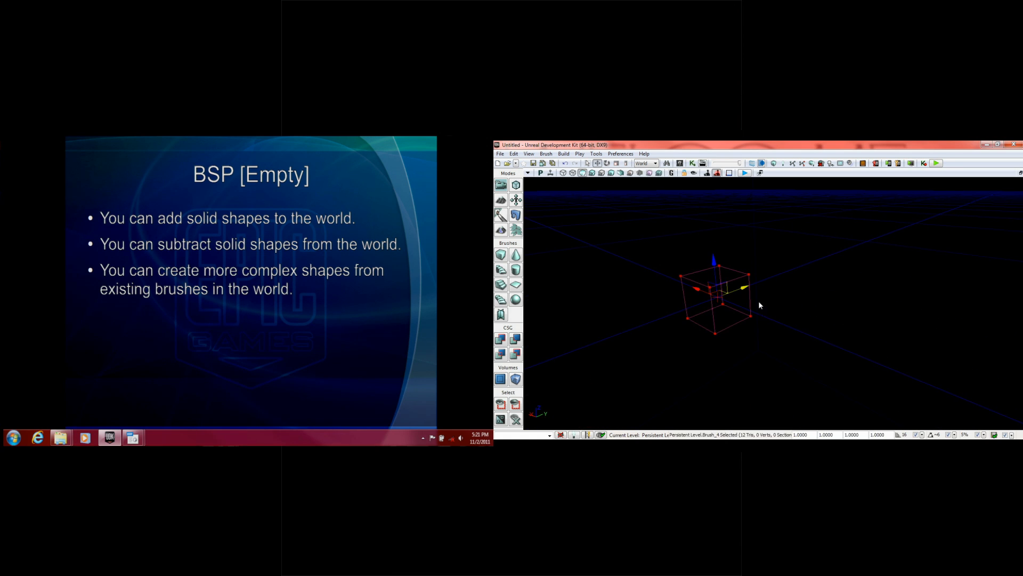
left_click(767, 303)
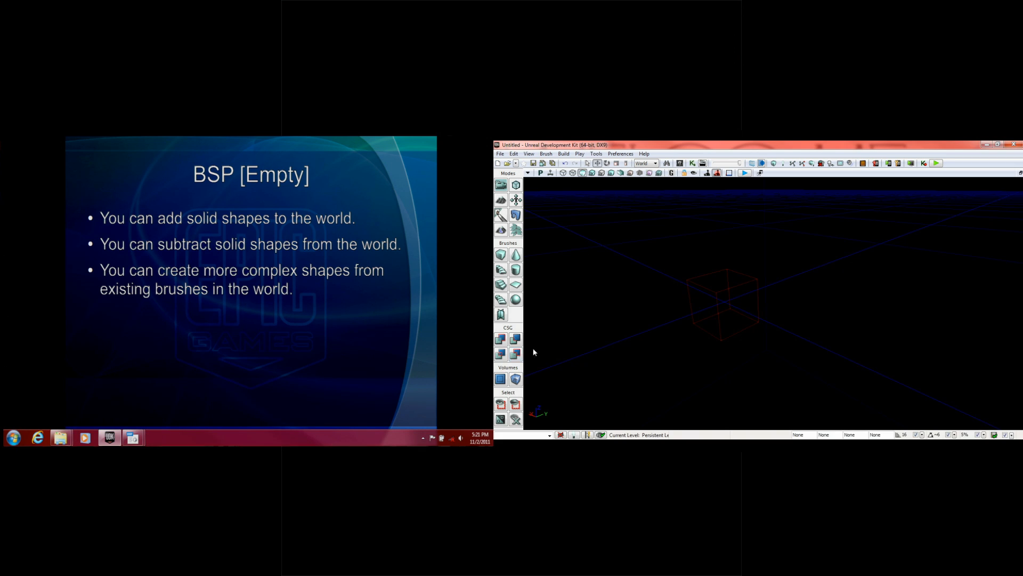
left_click(501, 339)
left_click_drag(674, 319, 673, 317)
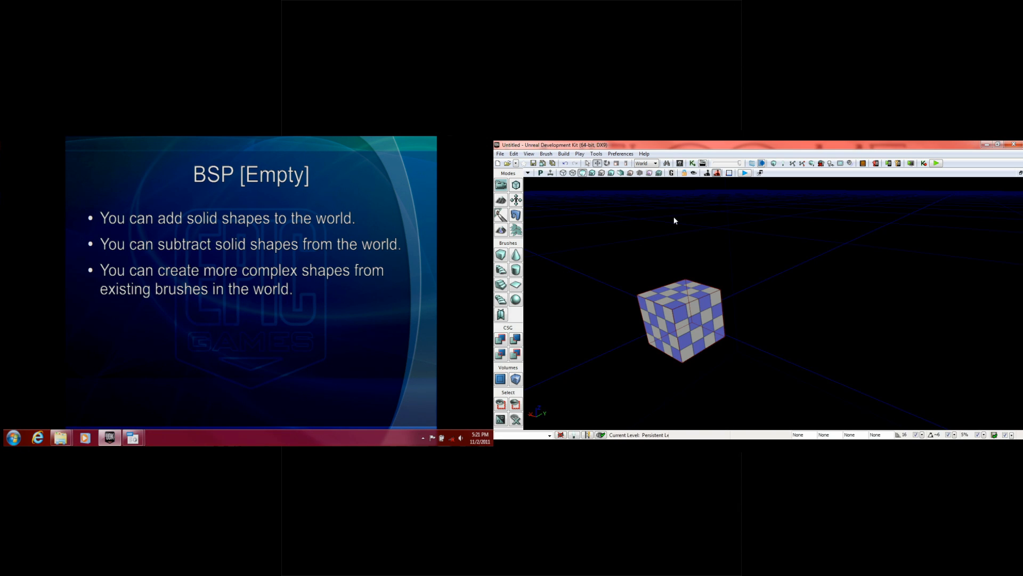
left_click(498, 164)
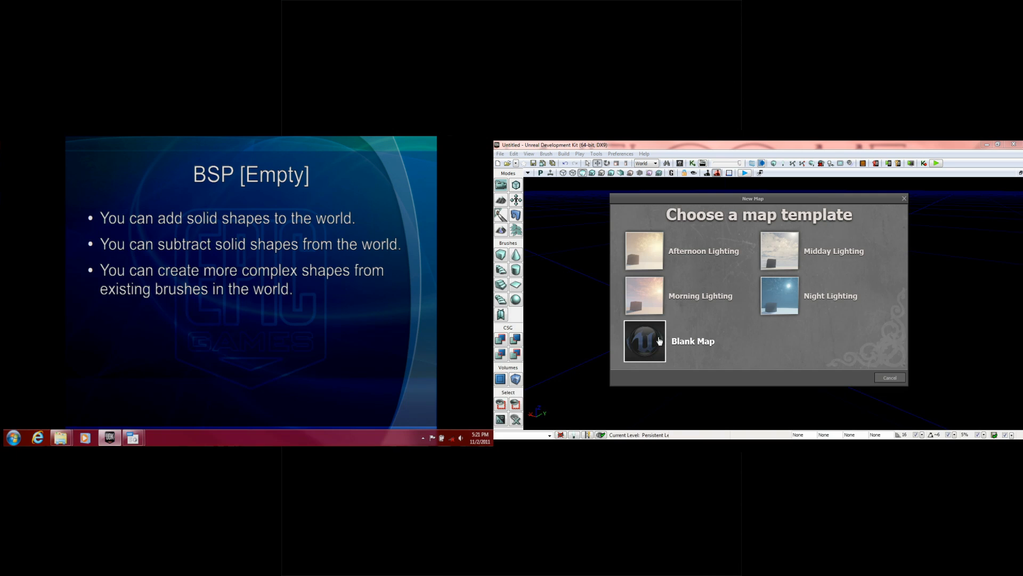
left_click(880, 377)
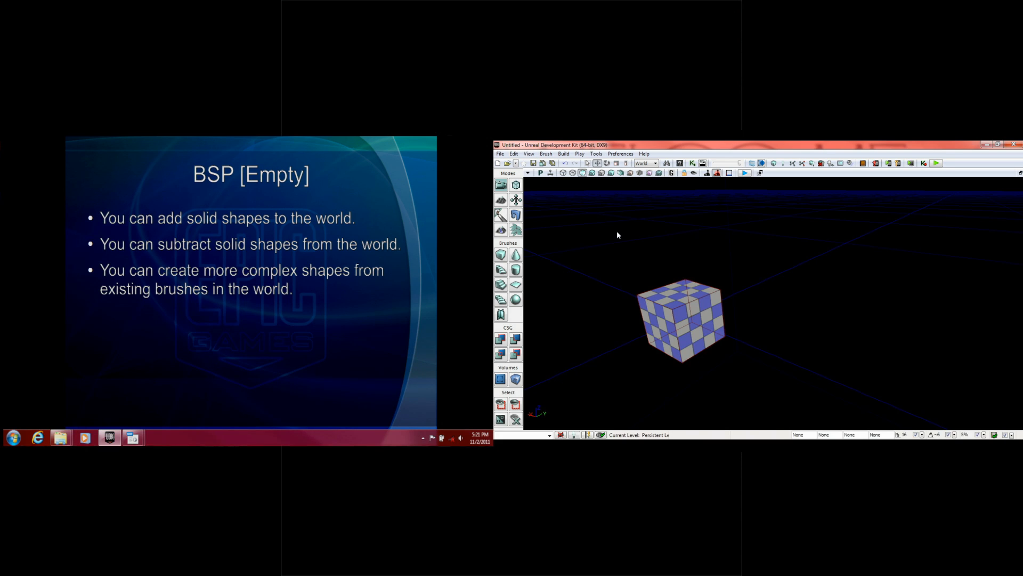
Move the builder brush up and behind the first cube so they overlap, and add a second solid cube.
left_click(674, 322)
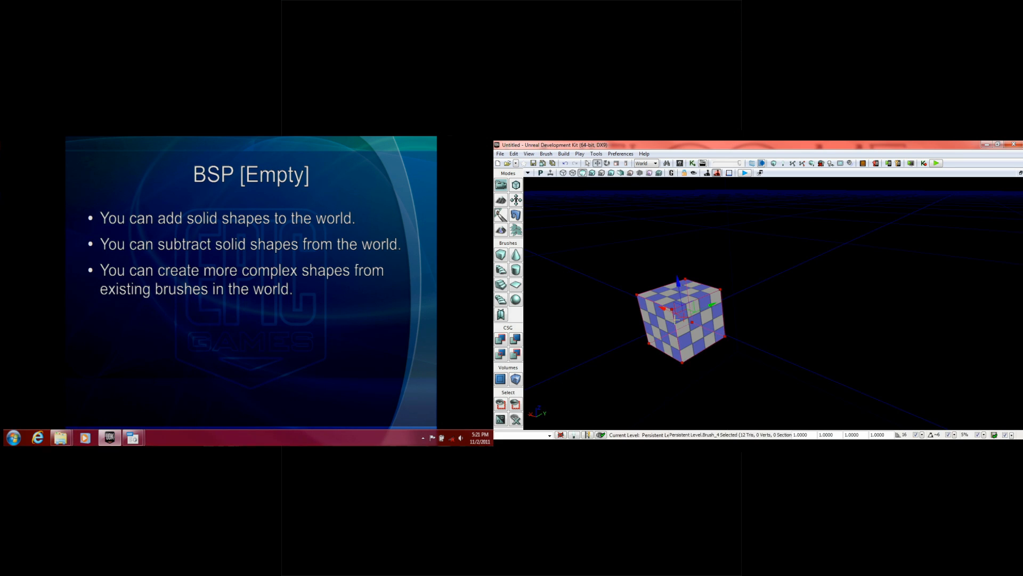
mouse_move(678, 285)
left_mouse_down()
mouse_move(671, 240)
mouse_move(740, 258)
mouse_move(730, 263)
mouse_move(707, 243)
left_mouse_up()
left_click(501, 339)
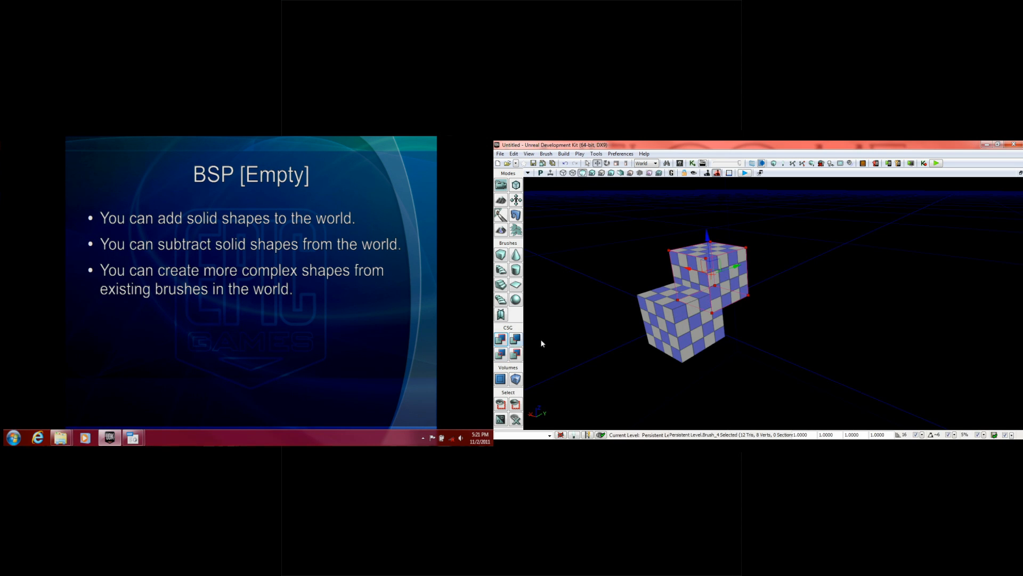
In wireframe, place the builder brush beside the second cube with a slight overlap, and add a third solid cube.
mouse_move(693, 266)
left_mouse_down()
mouse_move(745, 292)
mouse_move(789, 267)
mouse_move(714, 329)
left_mouse_up()
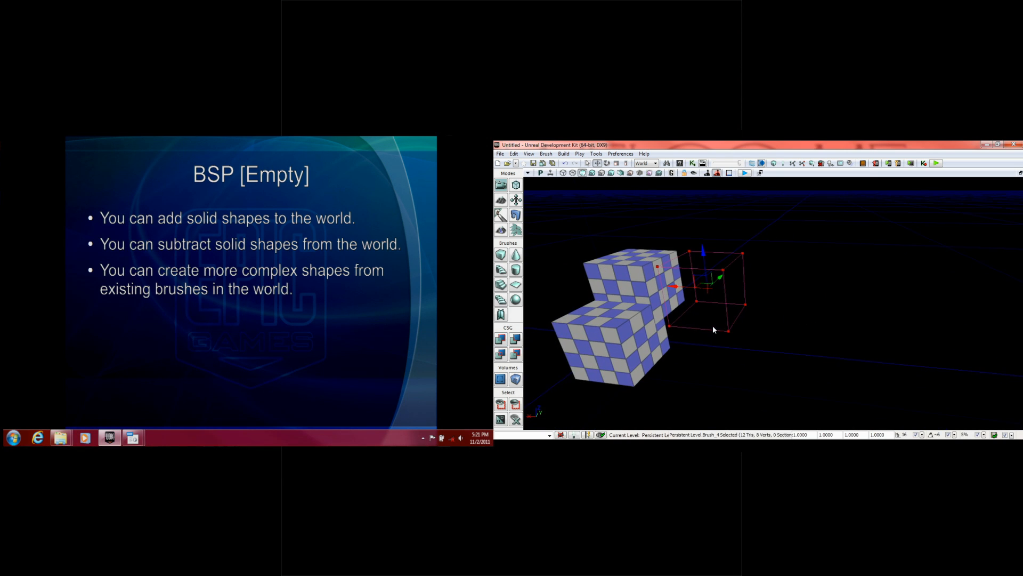
left_click(564, 173)
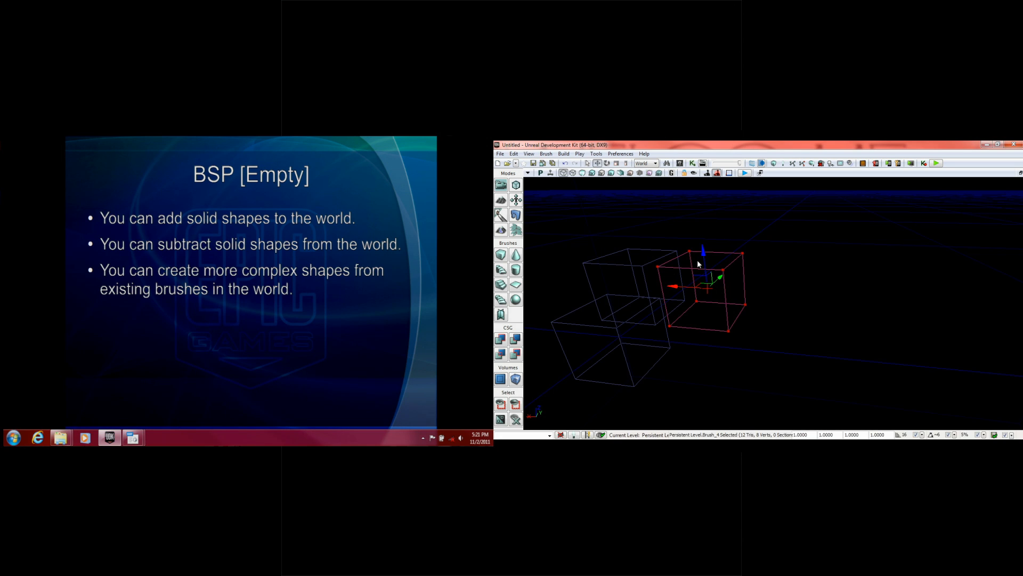
mouse_move(685, 284)
left_mouse_down()
mouse_move(668, 294)
mouse_move(694, 286)
left_mouse_up()
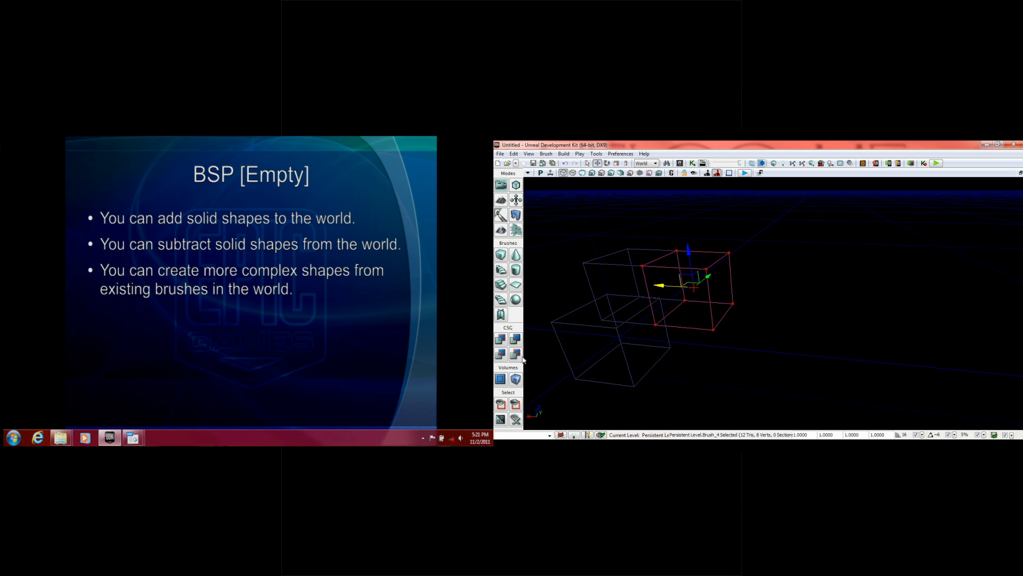
left_click(501, 339)
Move the builder brush down below the third cube, and set the viewport to Unlit after trying Lit.
mouse_move(688, 260)
left_mouse_down()
mouse_move(683, 352)
mouse_move(679, 325)
mouse_move(680, 272)
mouse_move(688, 383)
left_mouse_up()
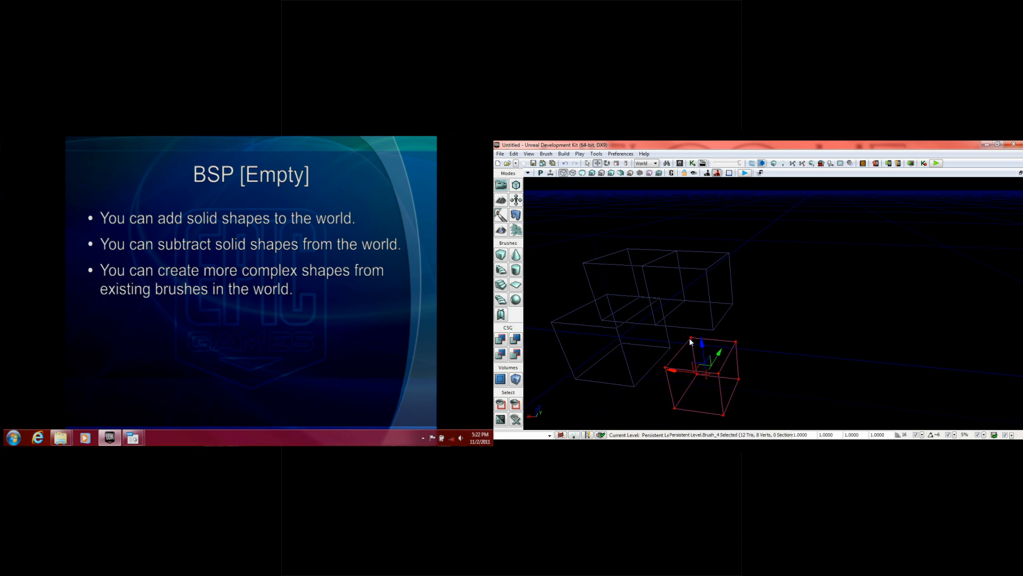
left_click(590, 175)
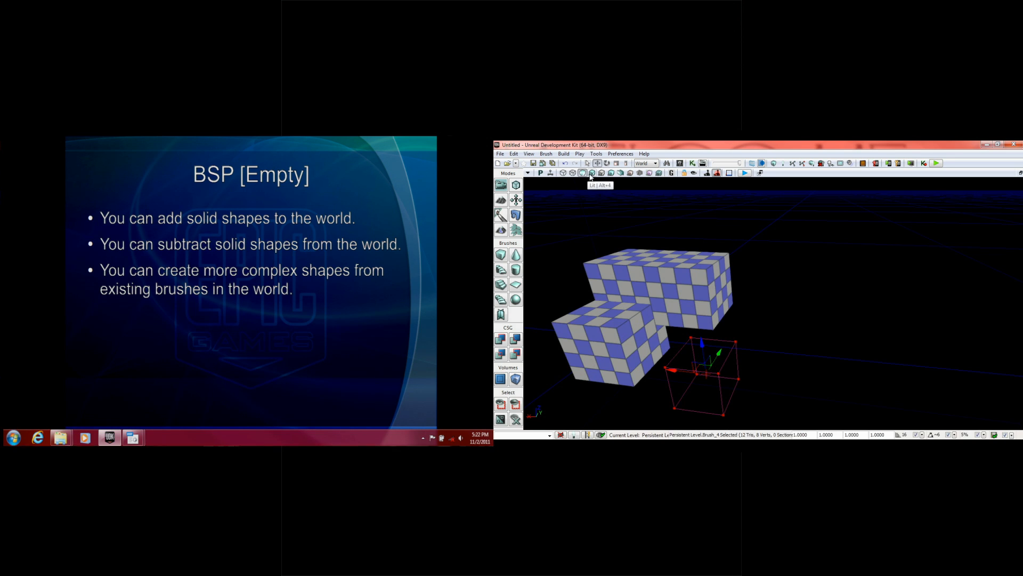
left_click(591, 174)
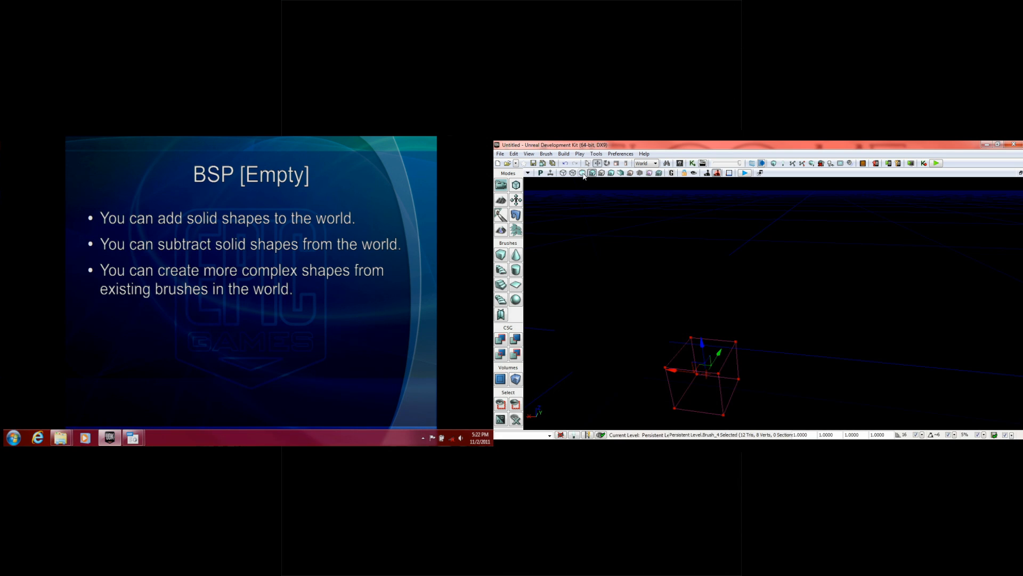
left_click(583, 173)
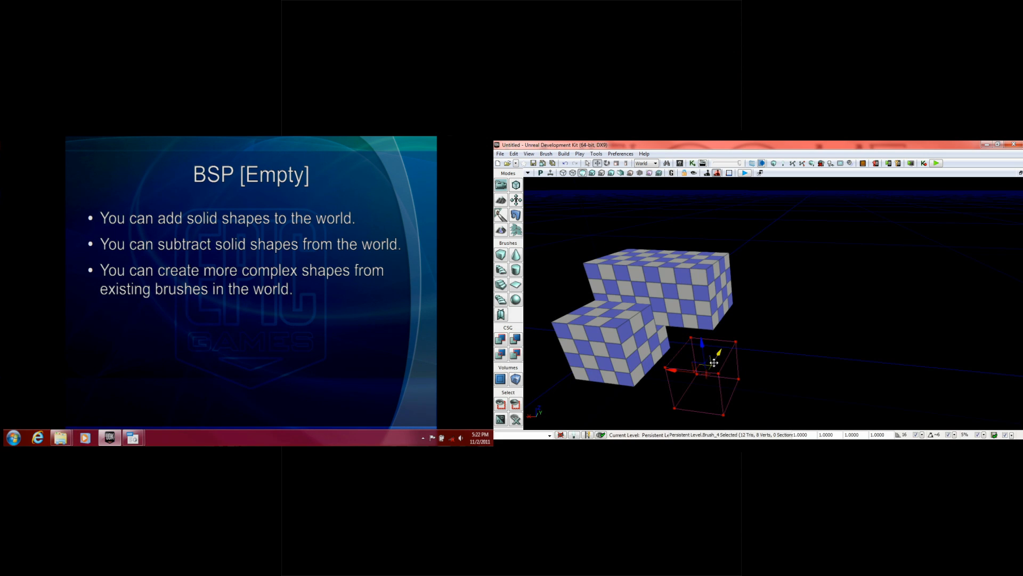
Position the builder brush across the overlap of the three cubes, aligning it in the perspective, top and front views.
left_click_drag(716, 362, 617, 372)
mouse_move(661, 348)
left_mouse_down()
mouse_move(659, 281)
mouse_move(611, 305)
mouse_move(621, 290)
mouse_move(655, 291)
mouse_move(621, 306)
mouse_move(619, 293)
left_mouse_up()
left_click(541, 173)
scroll(714, 312, "down", 7)
mouse_move(723, 303)
right_mouse_down()
mouse_move(794, 263)
mouse_move(597, 335)
right_mouse_up()
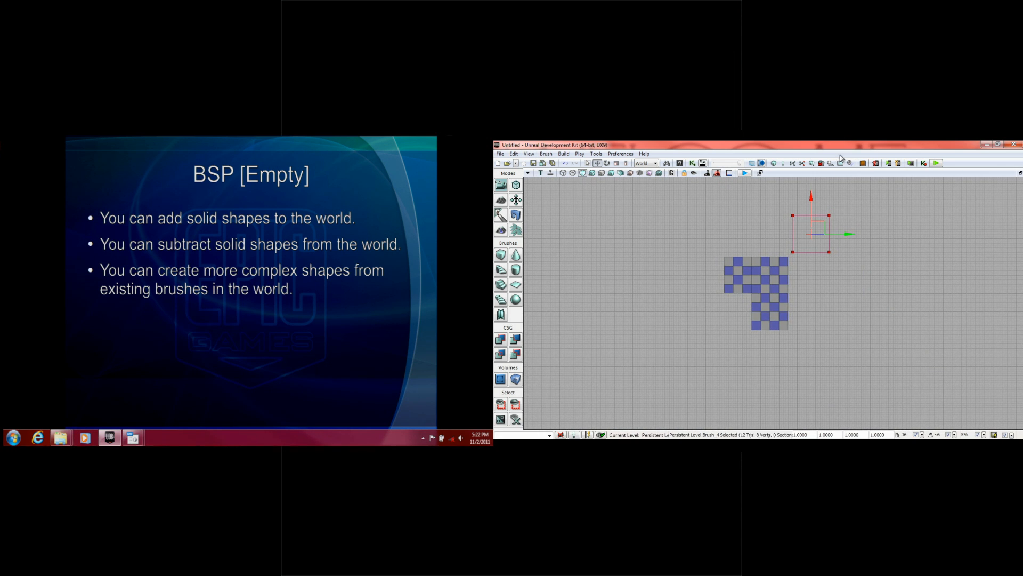
left_click_drag(818, 228, 759, 287)
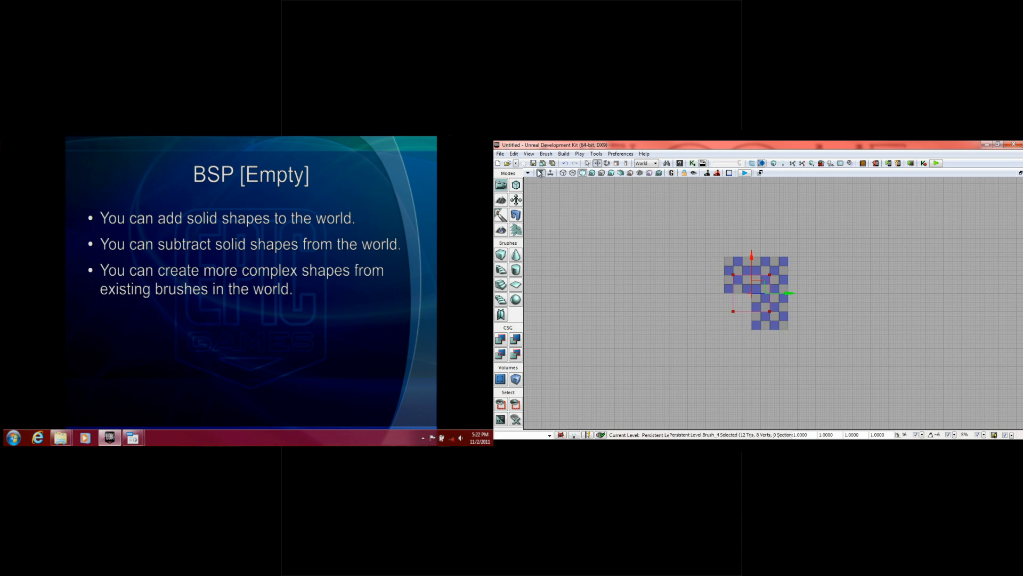
left_click(540, 173)
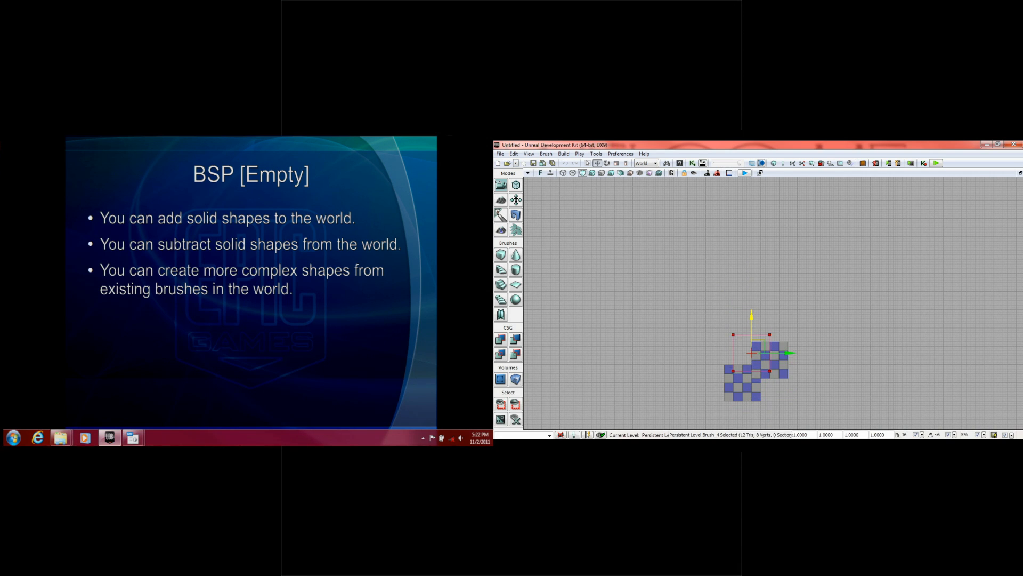
left_click(541, 174)
left_click(541, 174)
left_click_drag(745, 273, 741, 369)
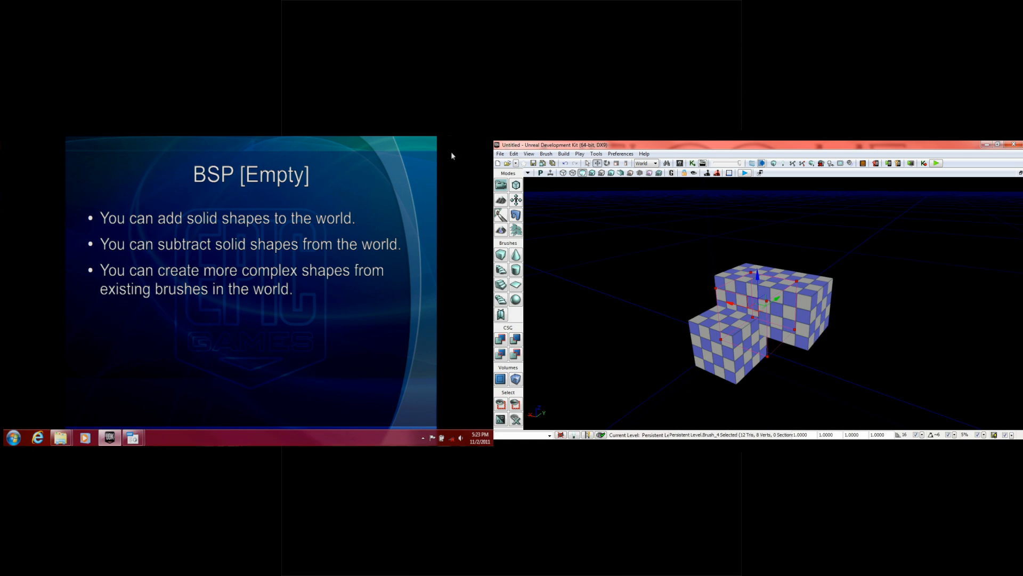
Subtract the builder brush from the overlapping solid cubes and view the carved shape from the top.
left_click(500, 153)
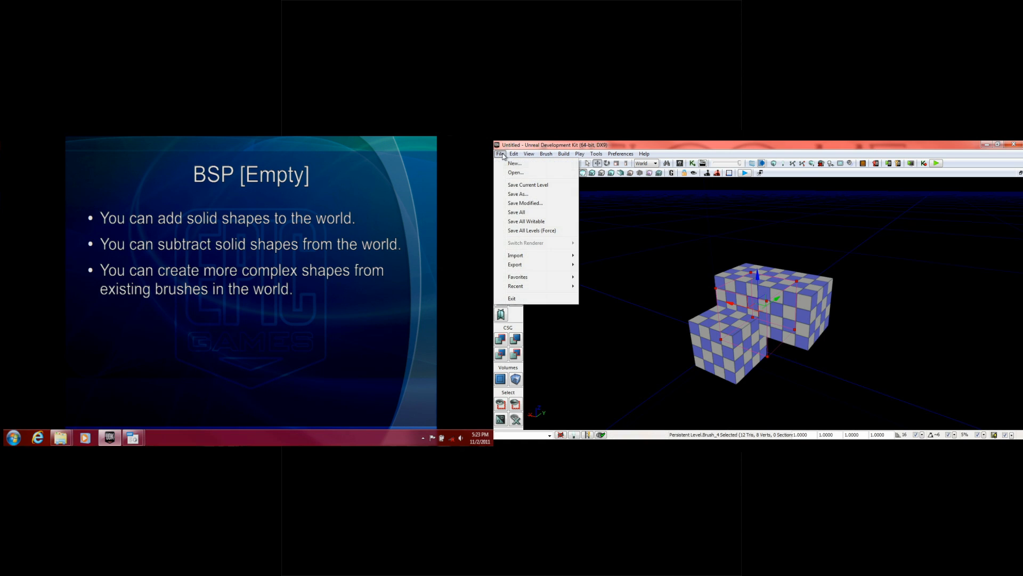
left_click(548, 183)
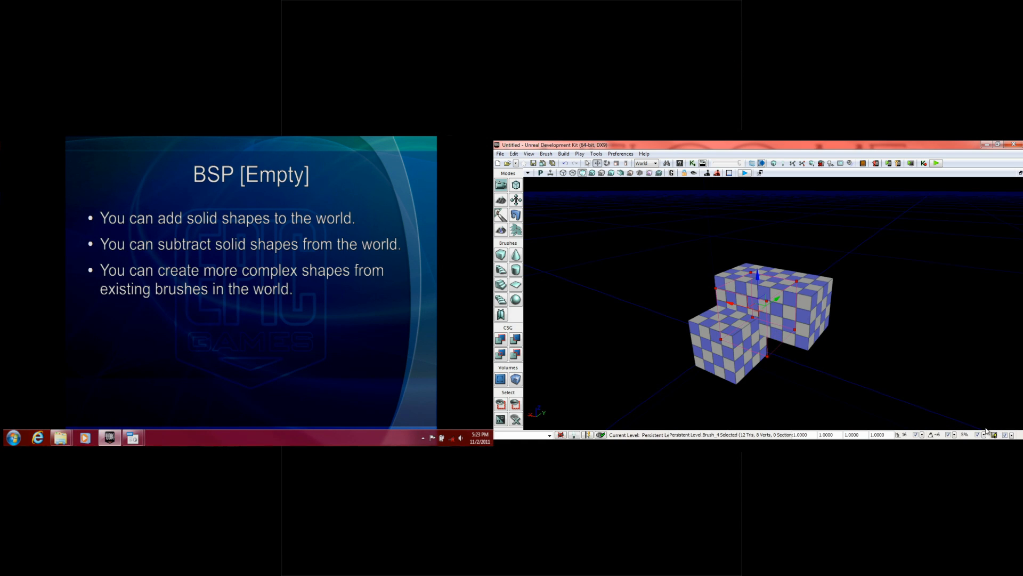
left_click(516, 341)
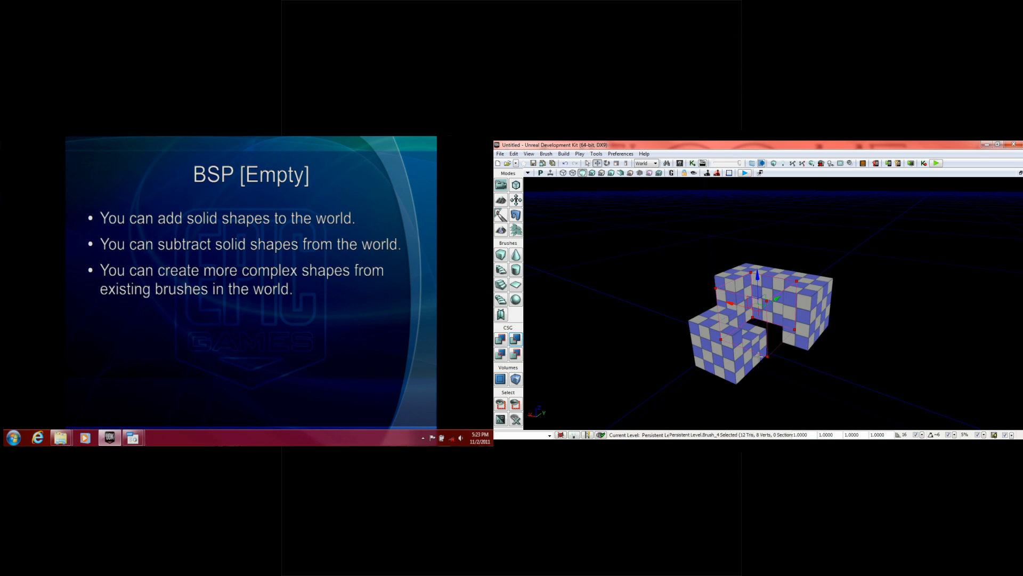
mouse_move(759, 374)
right_mouse_down()
mouse_move(757, 397)
mouse_move(759, 374)
right_mouse_up()
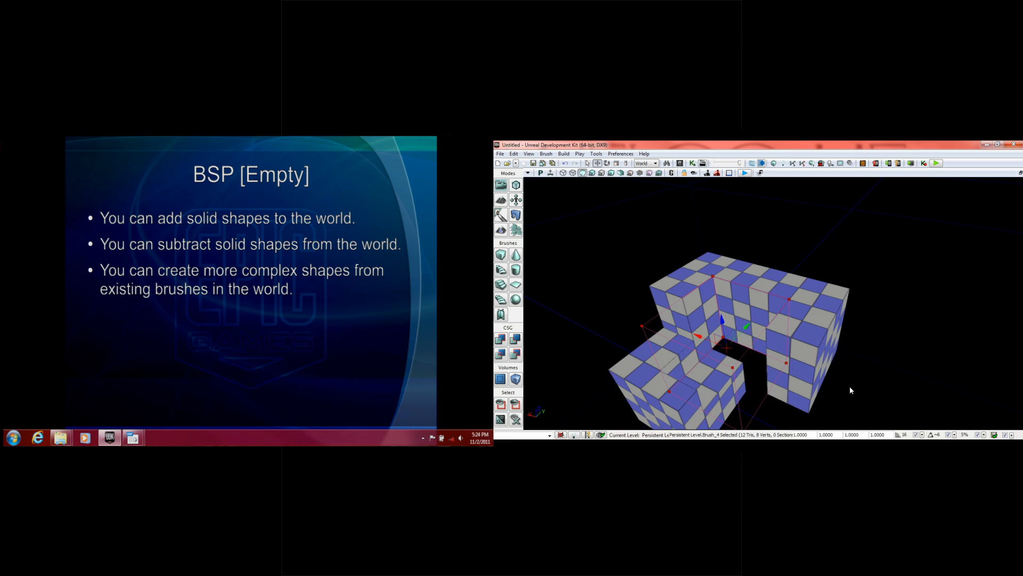
left_click(540, 172)
mouse_move(650, 248)
left_mouse_down()
mouse_move(689, 206)
mouse_move(539, 269)
left_mouse_up()
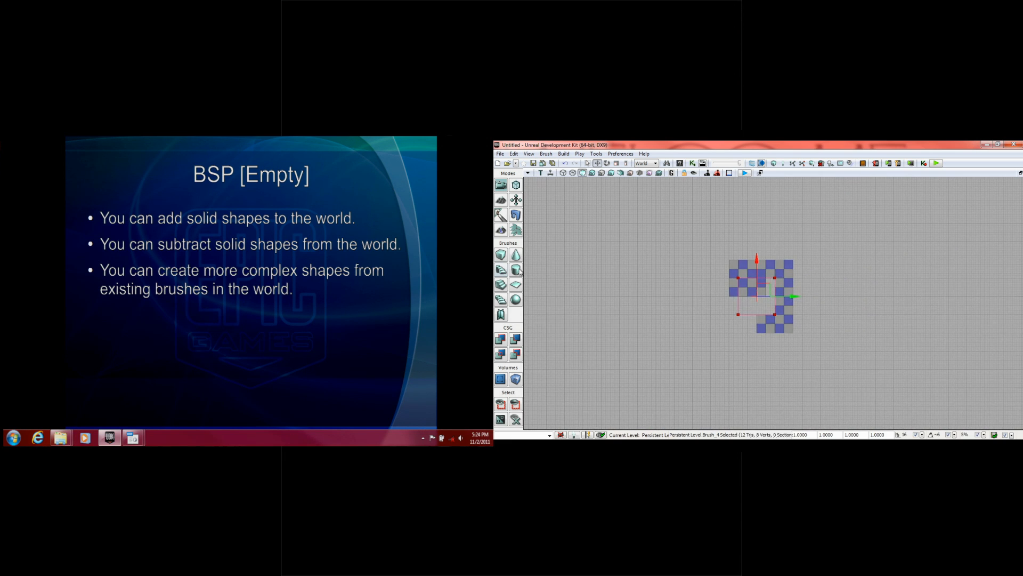
Try the cone, staircase, cylinder, sheet and tetrahedron (sphere) builder brush shapes, and return the brush to a cube.
left_click(517, 258)
left_click(502, 271)
left_click(516, 270)
left_click(516, 285)
left_click(501, 300)
left_click(516, 299)
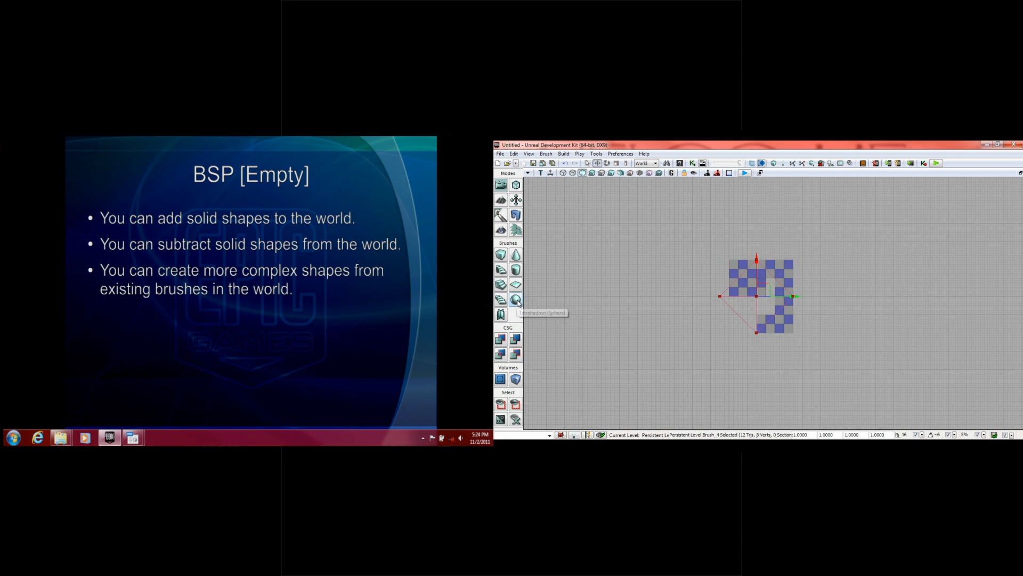
left_click(501, 254)
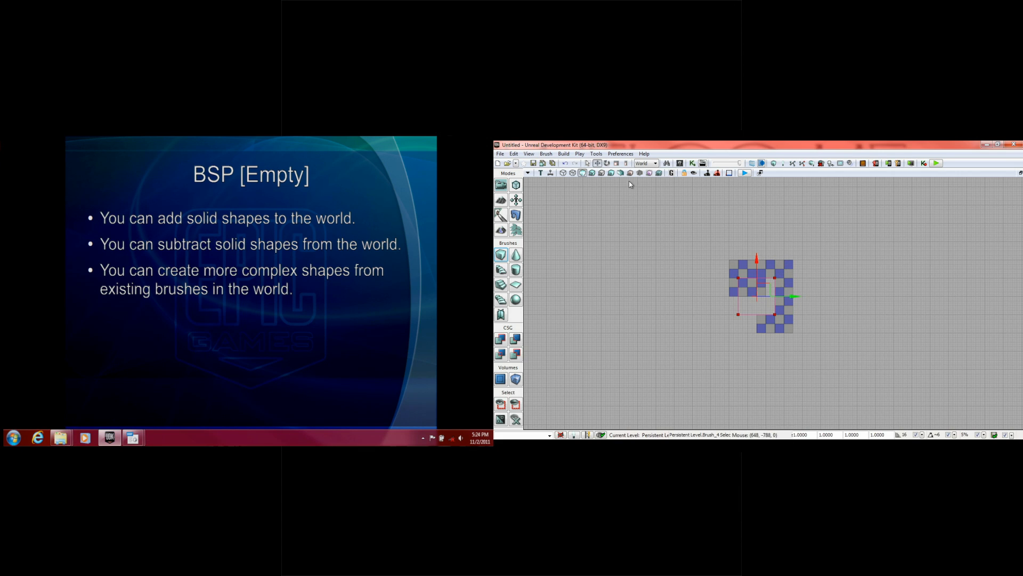
In wireframe, move the builder brush over the corner where two cubes and the subtracted area overlap, raising it slightly.
left_click(564, 175)
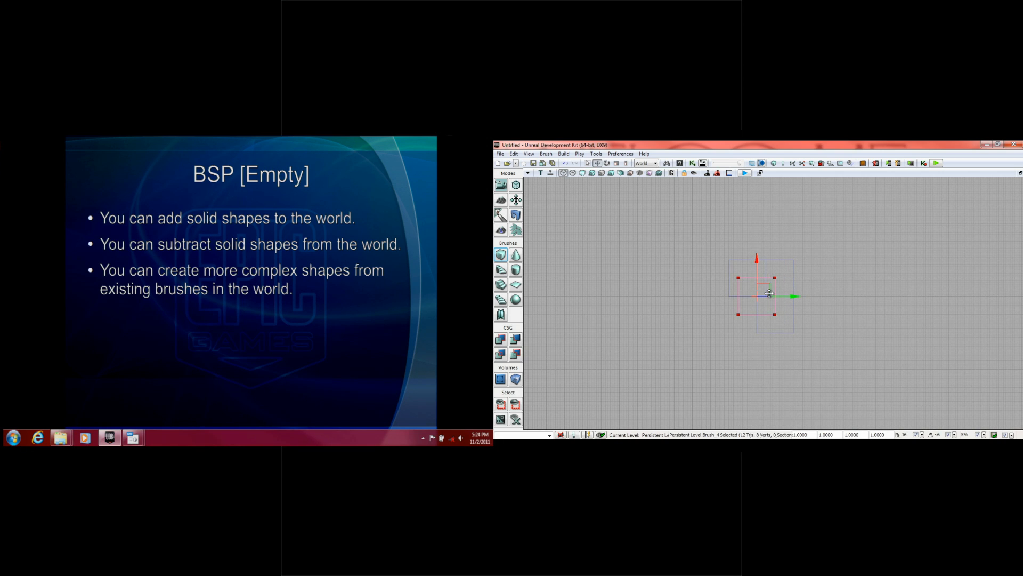
mouse_move(755, 289)
left_mouse_down()
mouse_move(777, 259)
mouse_move(788, 260)
mouse_move(780, 273)
left_mouse_up()
left_click(541, 173)
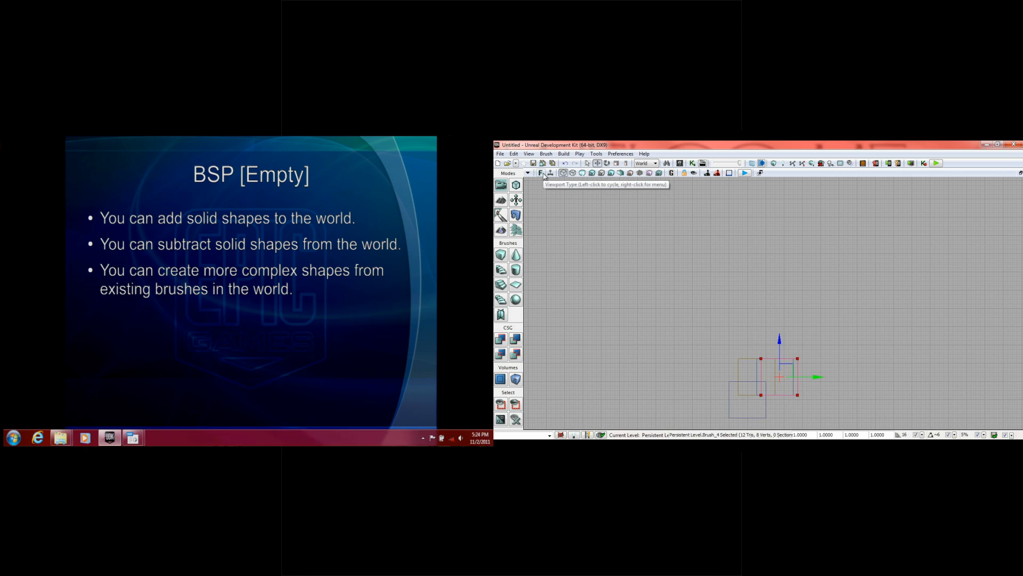
mouse_move(780, 350)
left_mouse_down()
mouse_move(779, 333)
mouse_move(780, 348)
left_mouse_up()
left_click(541, 173)
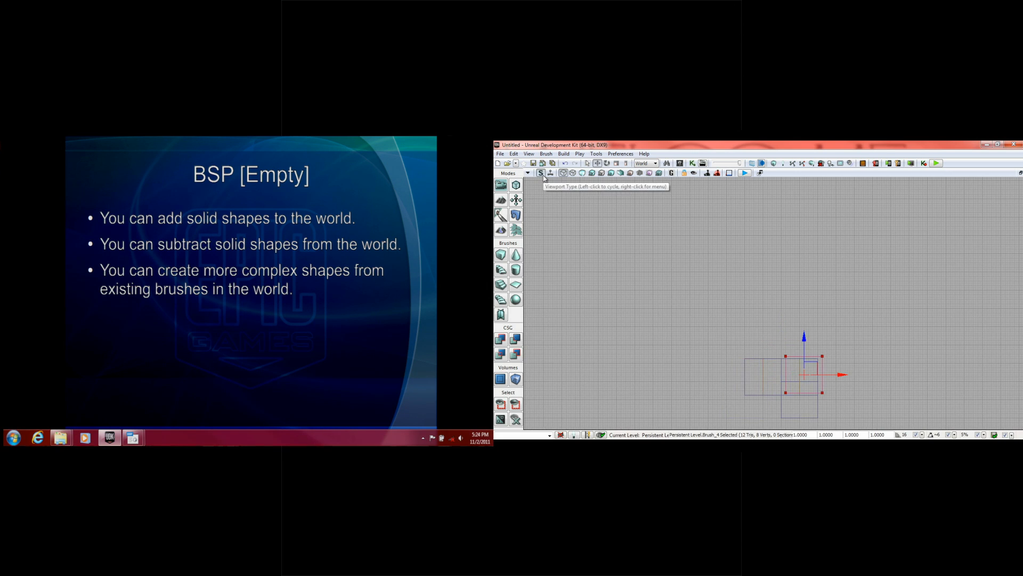
left_click(542, 173)
left_click(542, 173)
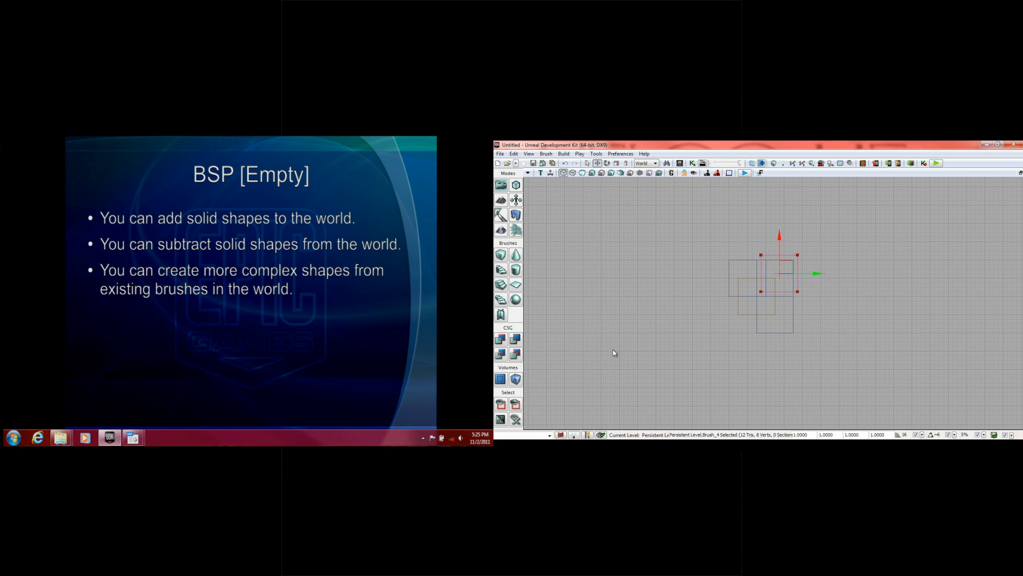
Intersect the builder brush with the existing solids and move the resulting brush clear of them for inspection in perspective.
left_click(504, 355)
left_click_drag(779, 273, 691, 269)
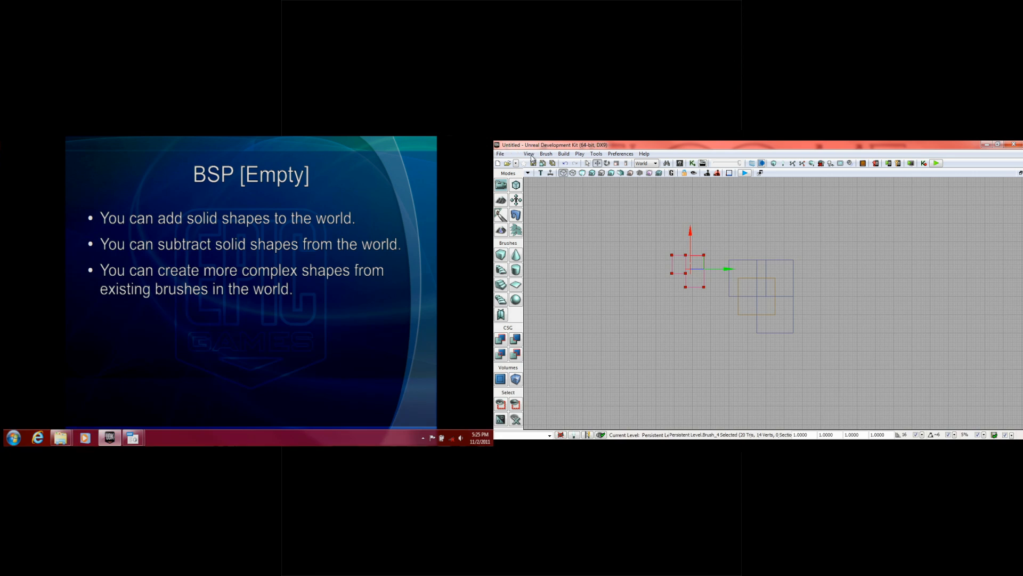
left_click(540, 174)
left_click(539, 174)
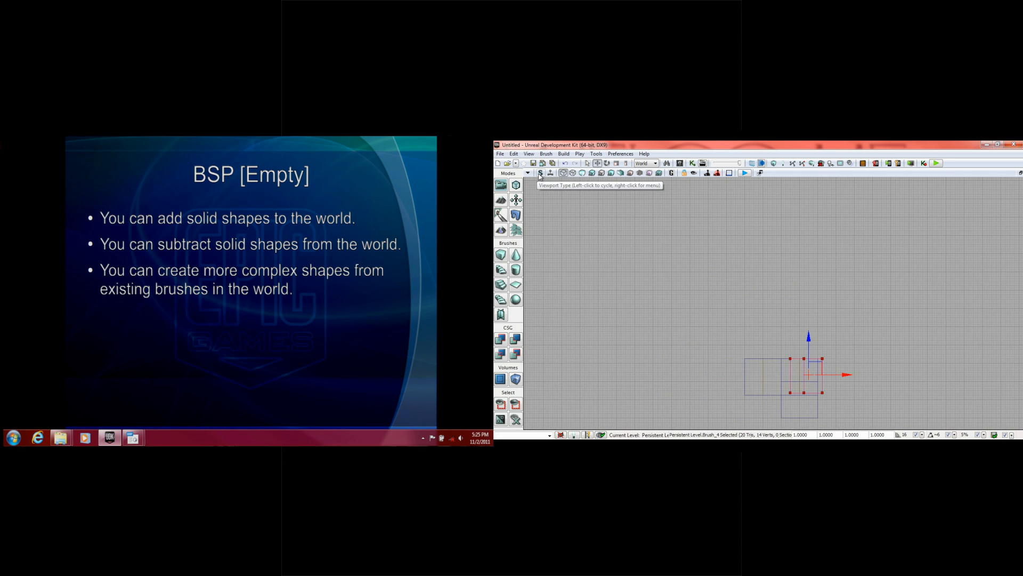
left_click(540, 174)
left_click_drag(691, 270, 687, 315)
right_click_drag(687, 315, 691, 271)
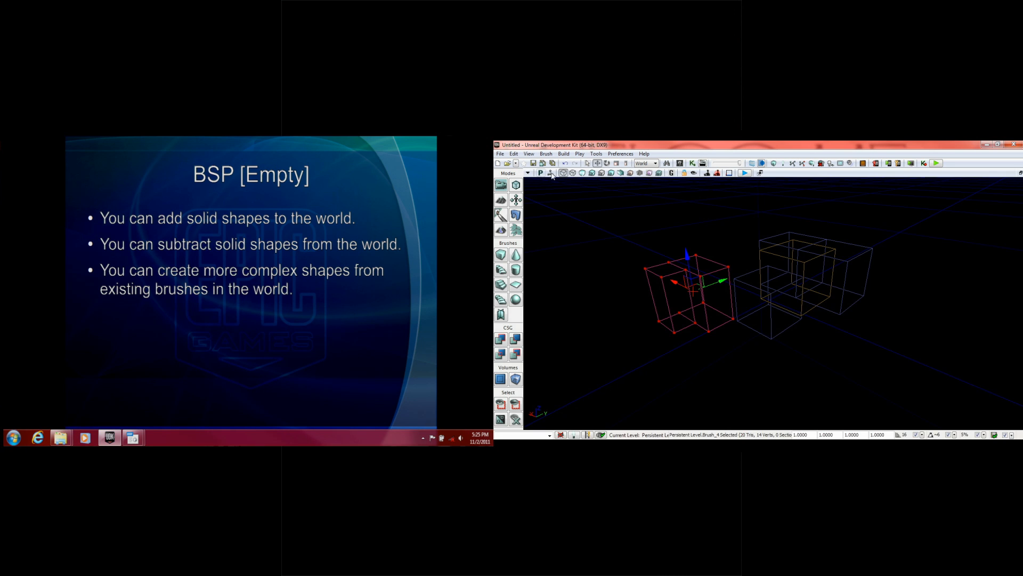
Undo the move and the intersection of the builder brush.
left_click(566, 164)
left_click(566, 165)
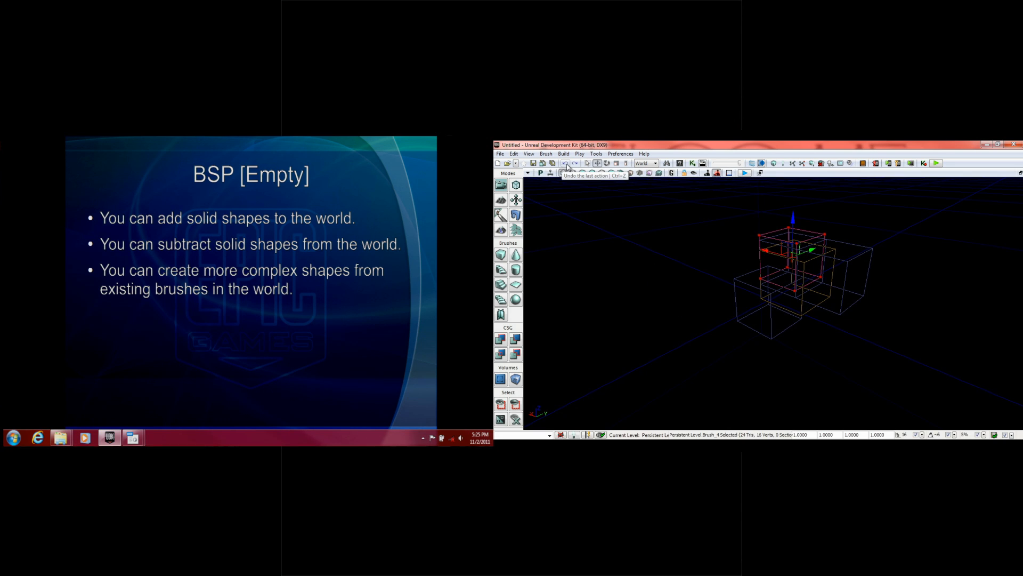
De-intersect the builder brush with the existing solids and raise the resulting brush clear above them.
left_click_drag(545, 303, 562, 264)
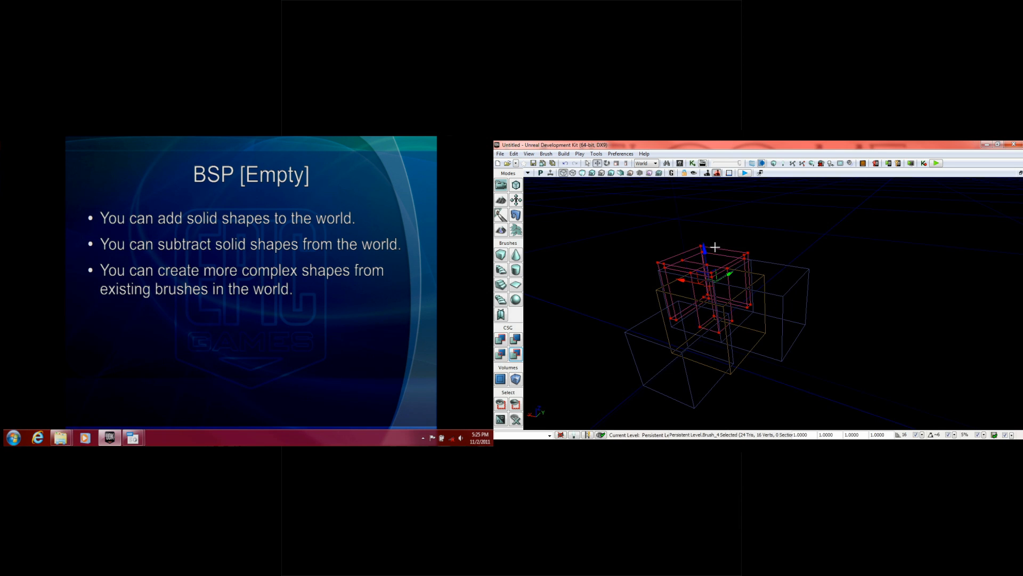
left_click_drag(703, 250, 700, 177)
left_click_drag(779, 233, 781, 189)
right_click_drag(781, 233, 788, 203)
mouse_move(788, 245)
left_mouse_down()
mouse_move(794, 219)
mouse_move(760, 245)
mouse_move(749, 226)
mouse_move(762, 208)
mouse_move(746, 242)
left_mouse_up()
middle_click_drag(746, 242, 744, 226)
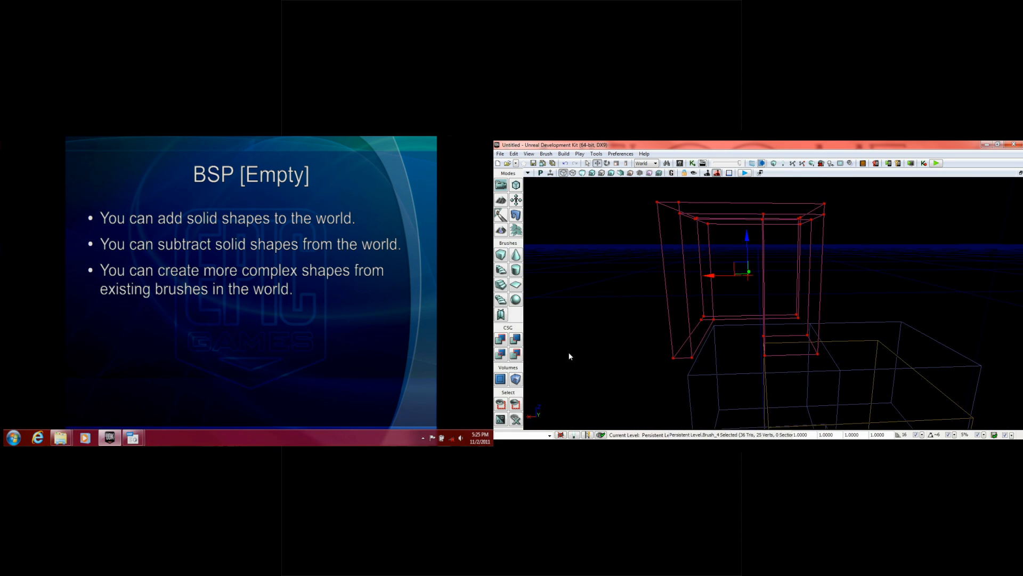
Add the de-intersected builder brush to the world as a solid and inspect it in the unlit view.
left_click(502, 341)
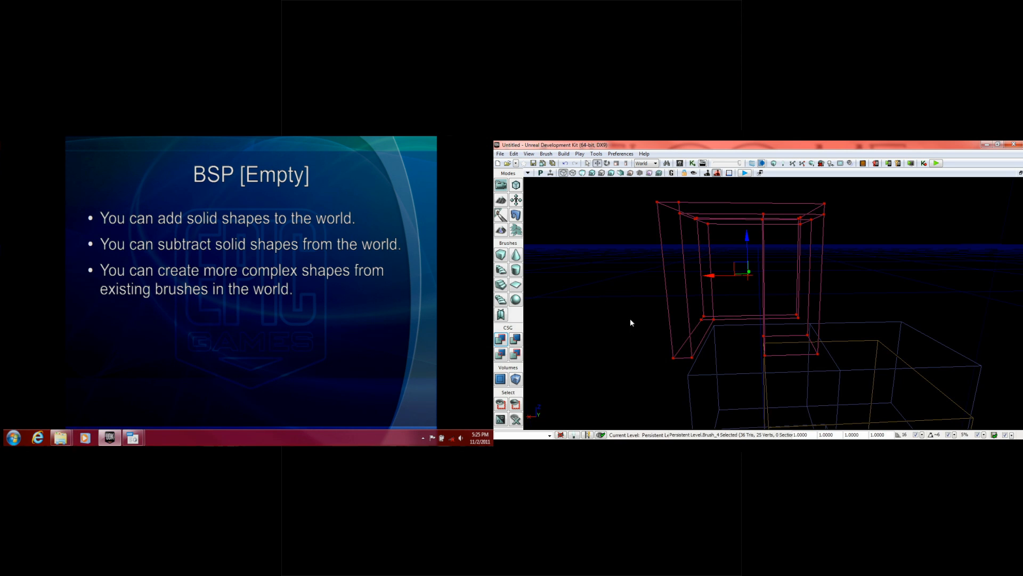
left_click(583, 172)
left_click_drag(762, 288, 757, 234)
left_click_drag(916, 251, 886, 310)
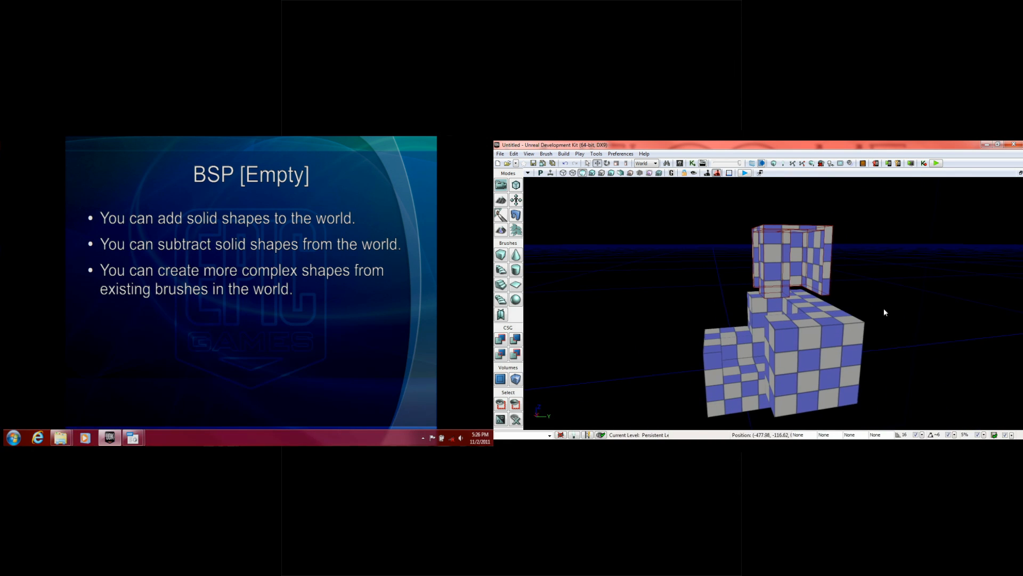
left_click_drag(766, 299, 767, 293)
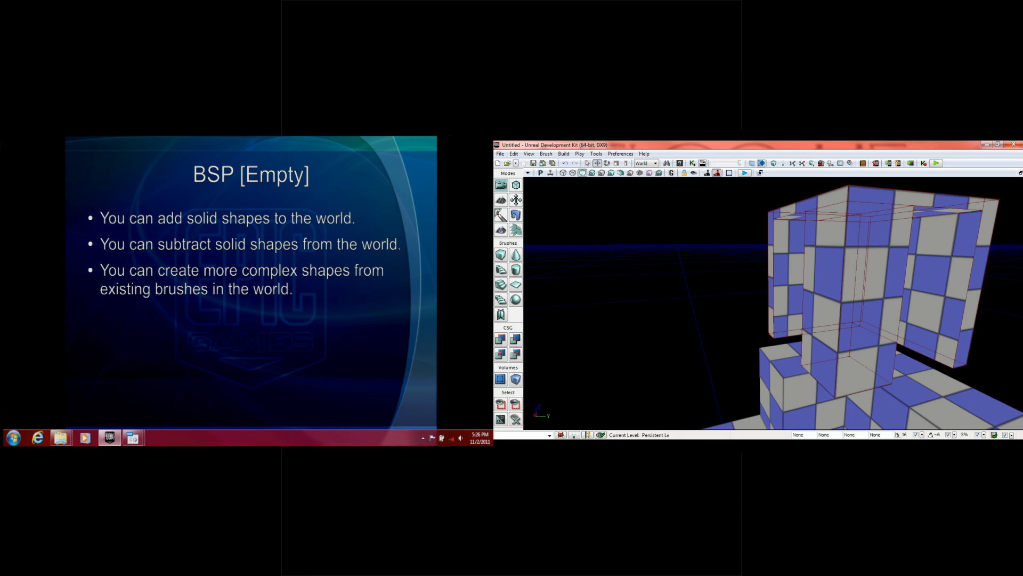
Switch to the slide show and reveal the reminders about keeping brushes simple and about sequential brush calculation.
left_click(207, 228)
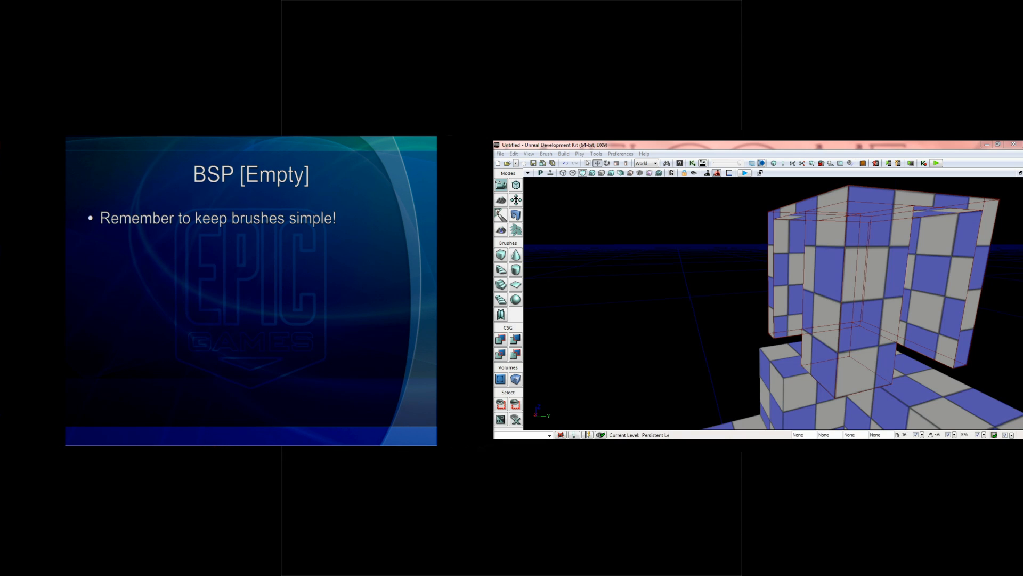
left_click(403, 232)
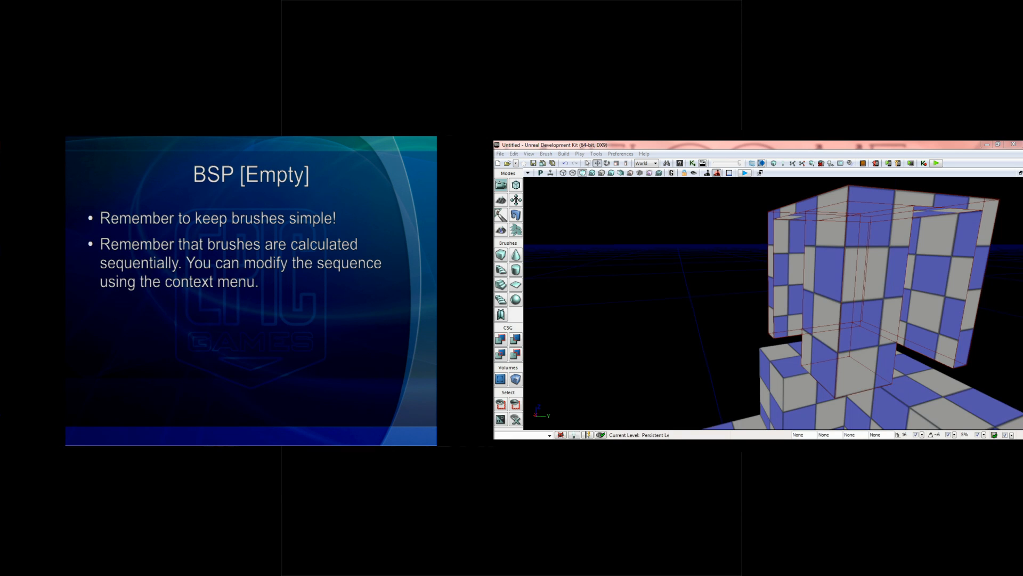
Switch to the level editor, examine each additive cube and the subtractive brush in brush wireframe, and compare them with the unlit result.
left_click_drag(701, 284, 712, 331)
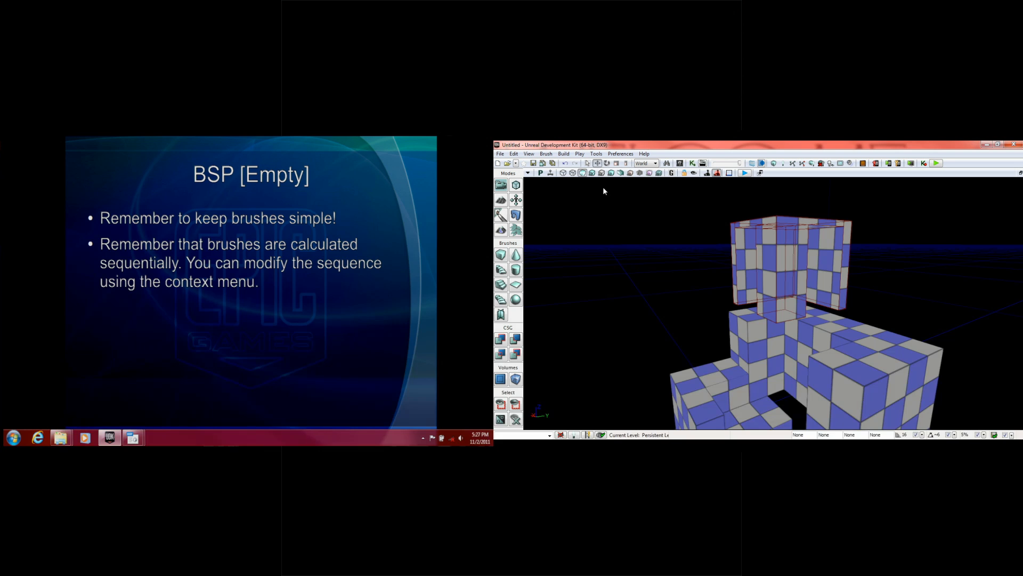
left_click(563, 174)
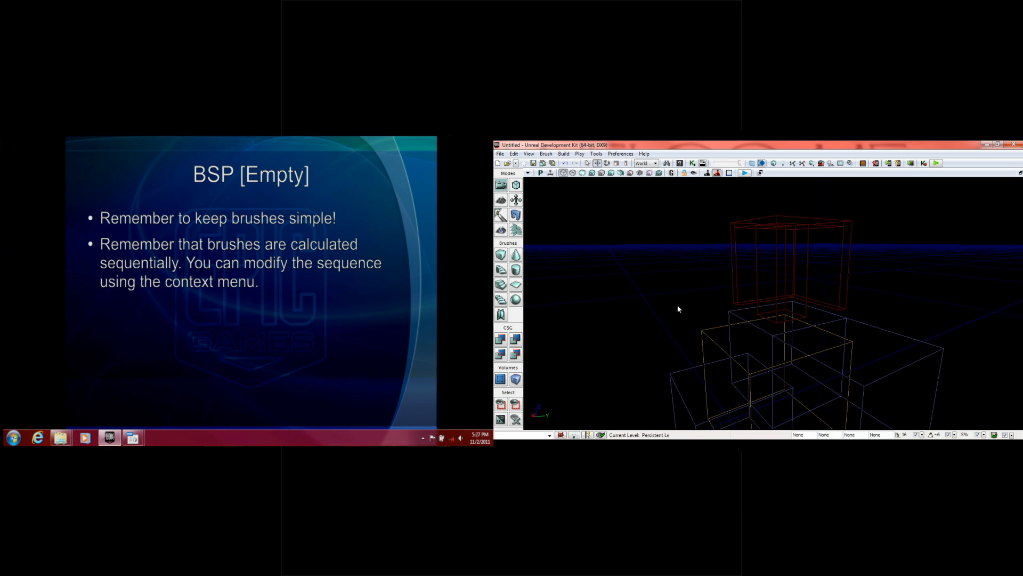
mouse_move(666, 291)
left_mouse_down()
mouse_move(693, 266)
mouse_move(666, 291)
left_mouse_up()
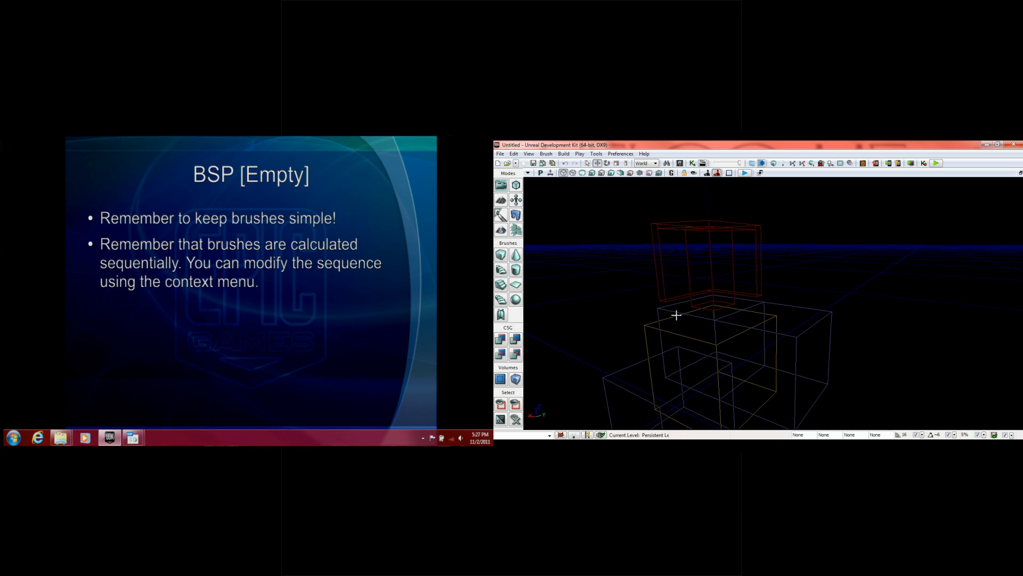
left_click(801, 331)
left_click(779, 283)
left_click_drag(761, 295, 744, 320)
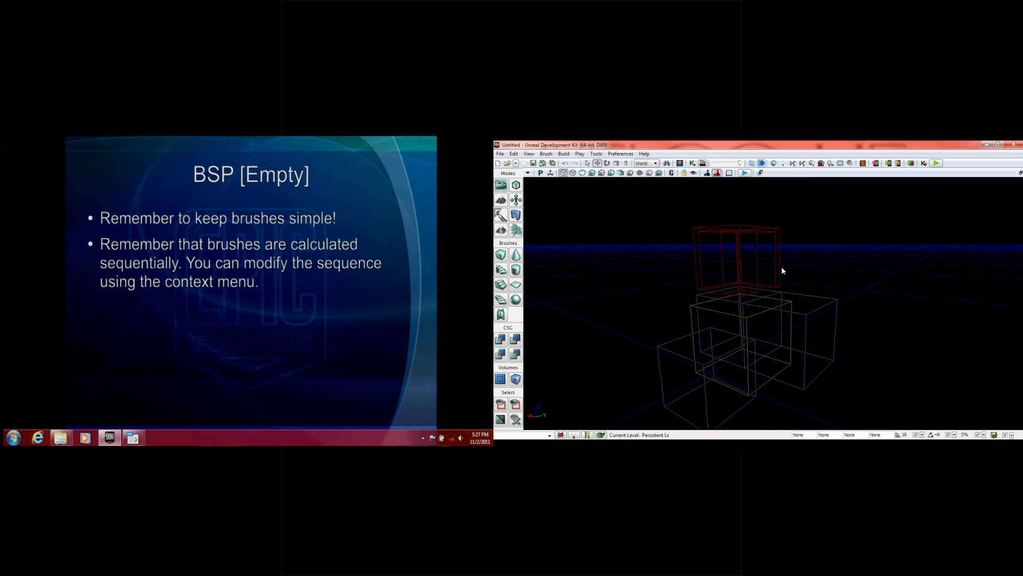
left_click(685, 357)
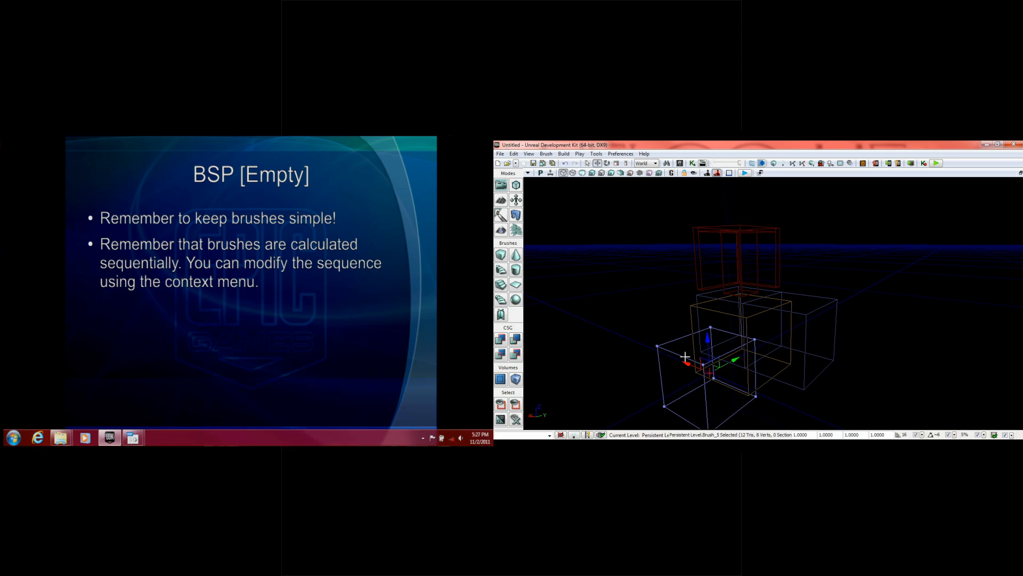
left_click(703, 294)
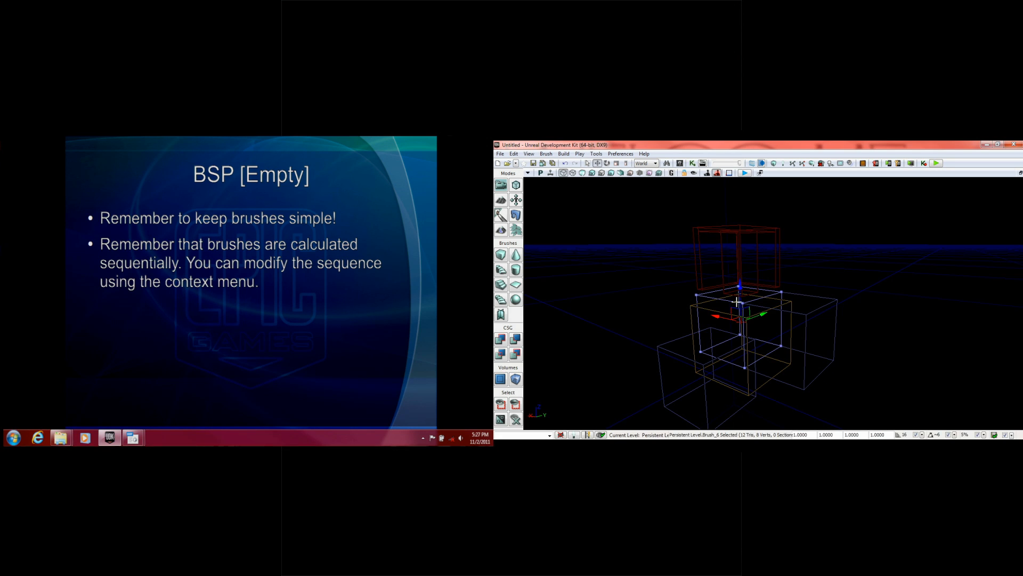
left_click(809, 316)
left_click(734, 315)
left_click(587, 173)
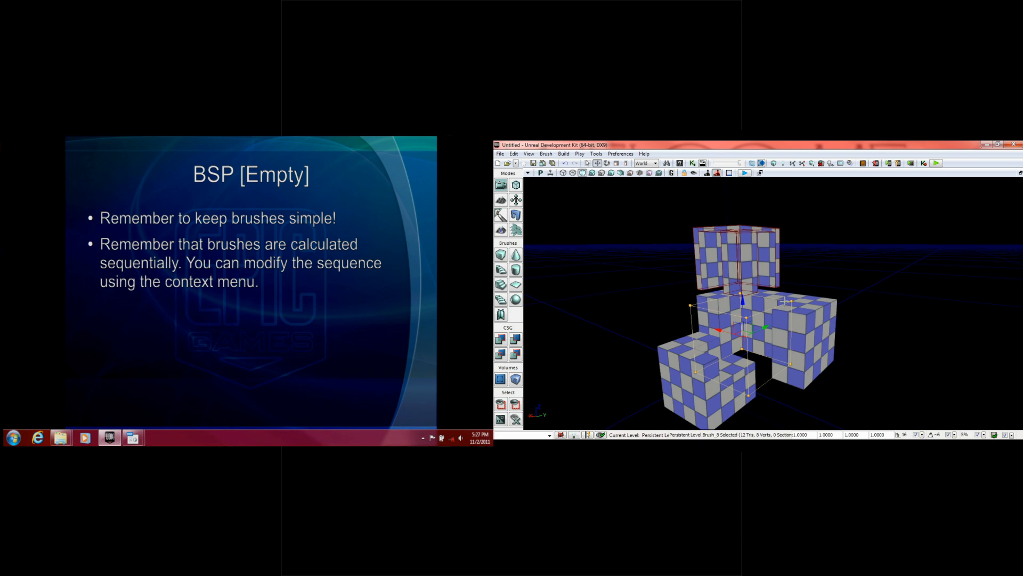
mouse_move(795, 326)
left_mouse_down()
mouse_move(797, 293)
mouse_move(808, 306)
left_mouse_up()
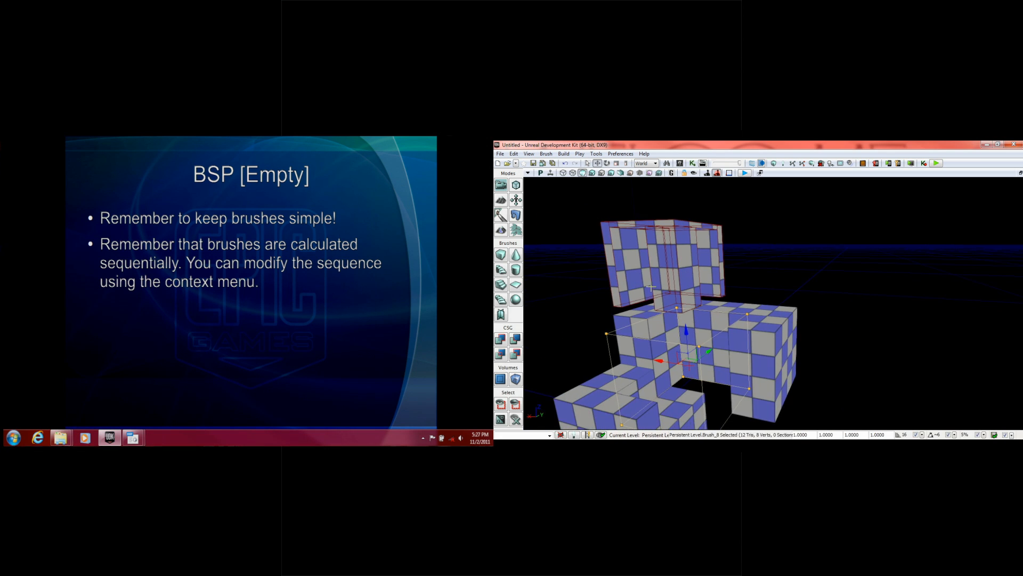
In brush wireframe, set the order of the additive cube made just before the subtractive brush to last.
left_click(563, 174)
left_click(767, 305)
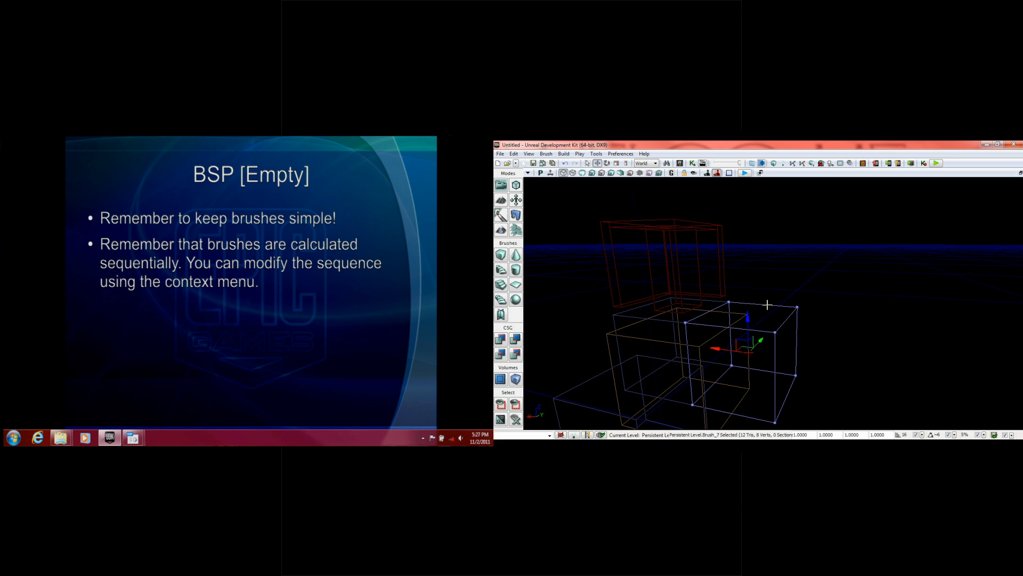
right_click(766, 304)
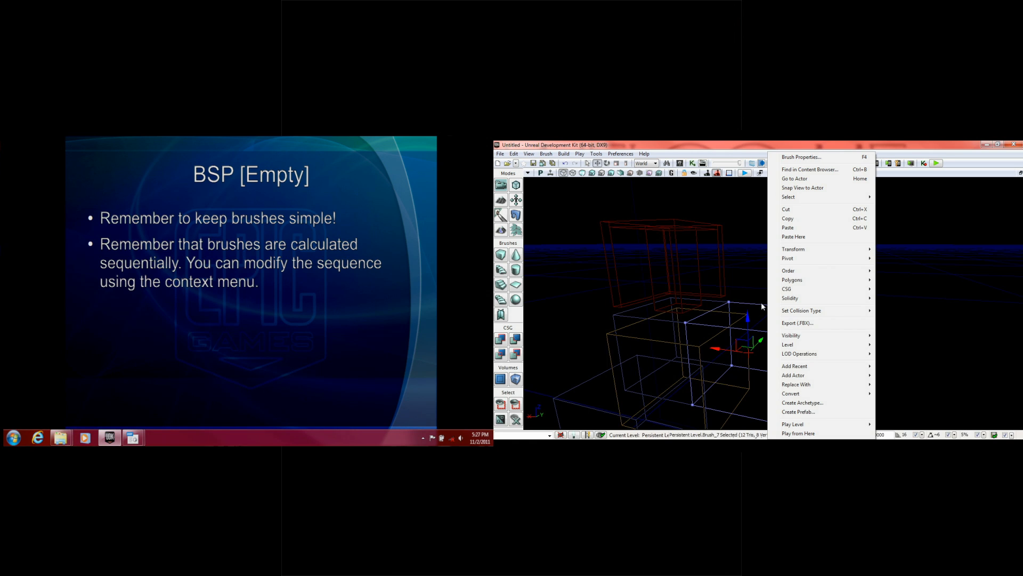
mouse_move(829, 275)
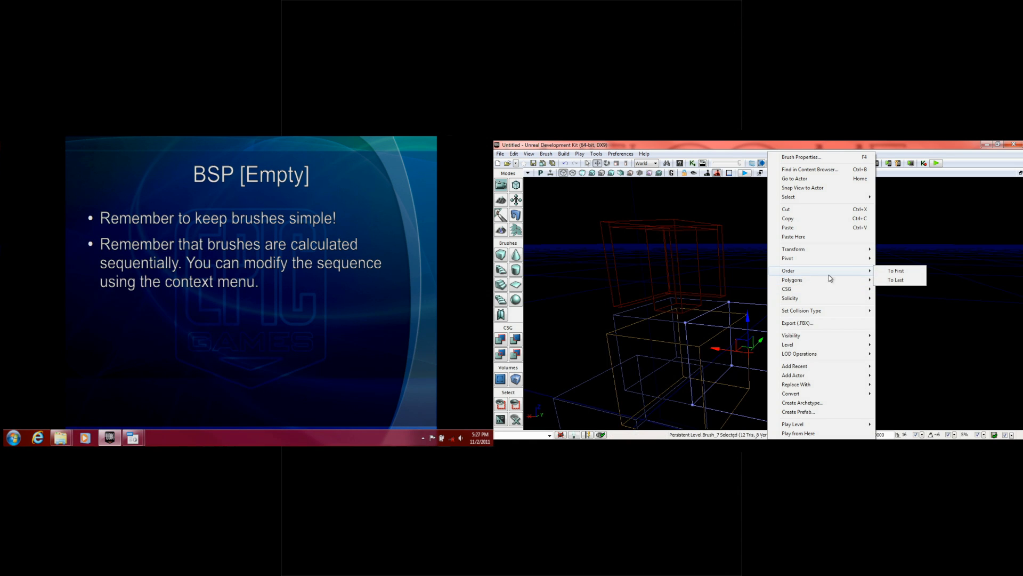
left_click(894, 280)
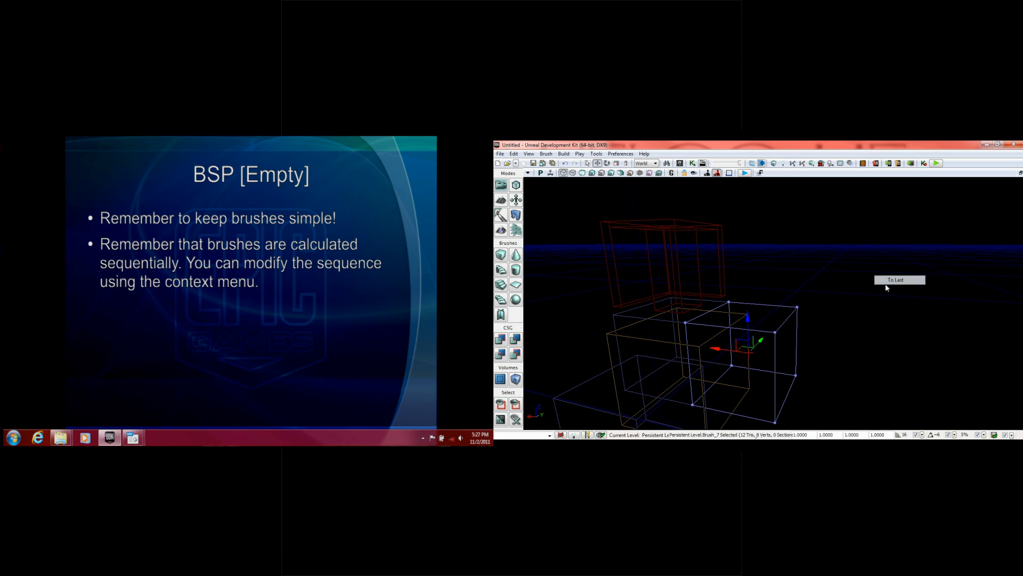
Rebuild the level geometry in the unlit view, inspect the reordered cube and close the Map Check report.
left_click(583, 172)
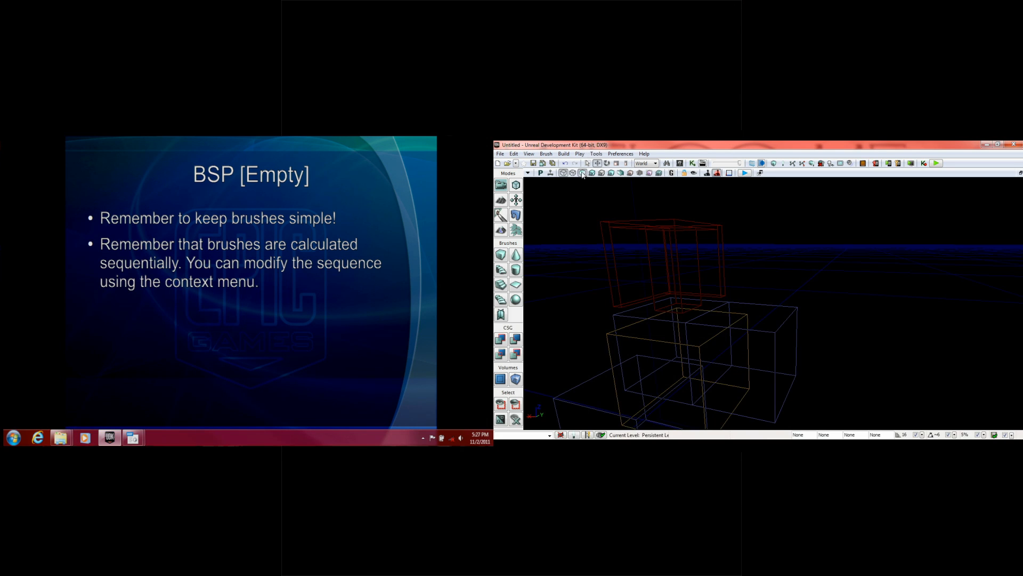
left_click_drag(772, 275, 776, 341)
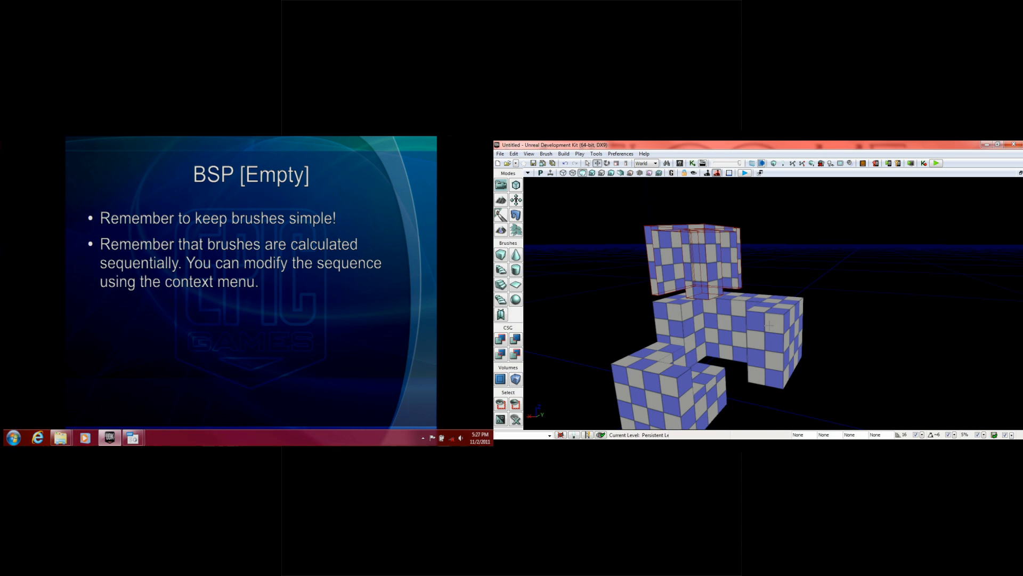
left_click(774, 163)
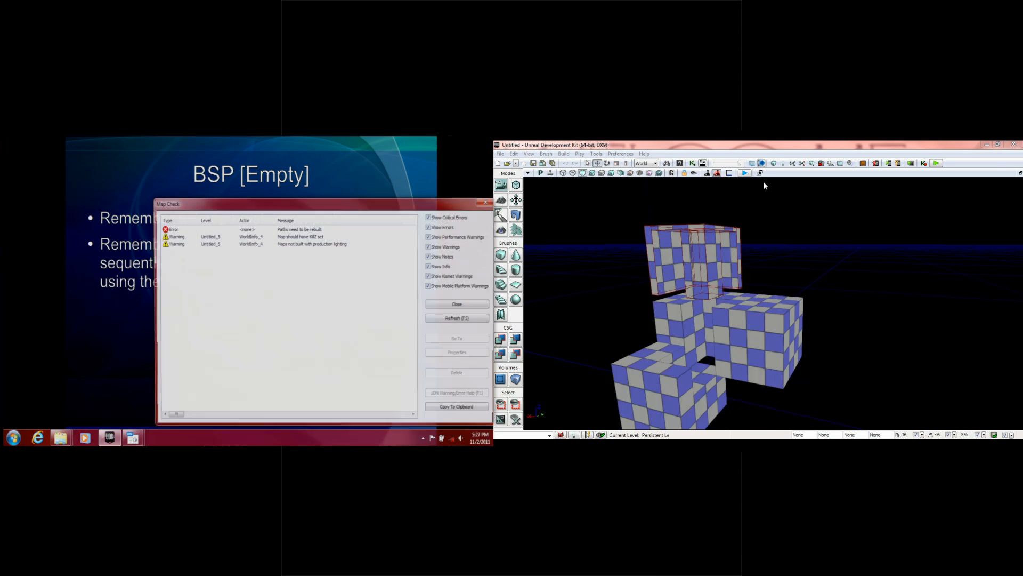
left_click_drag(783, 269, 806, 221)
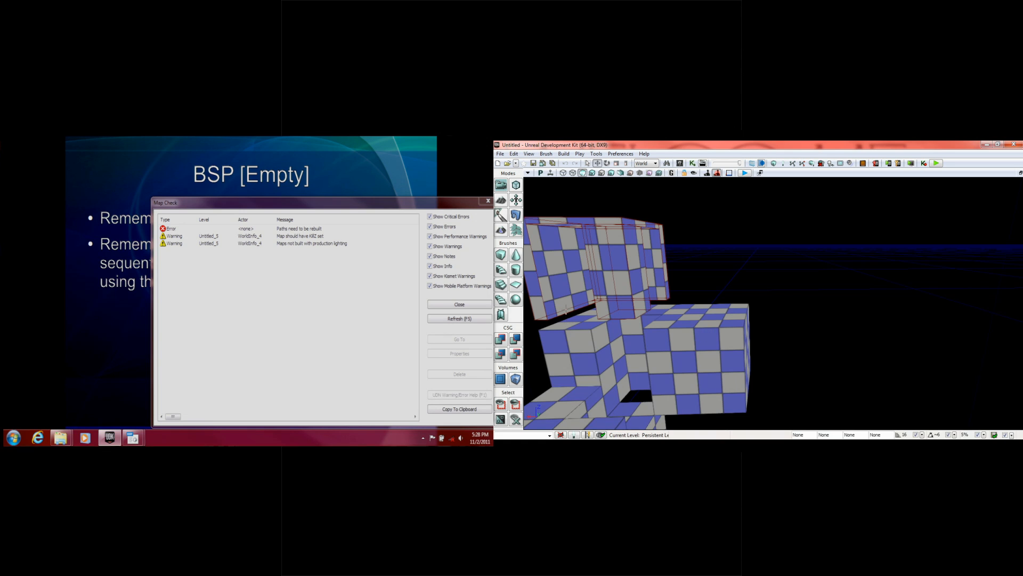
left_click(442, 309)
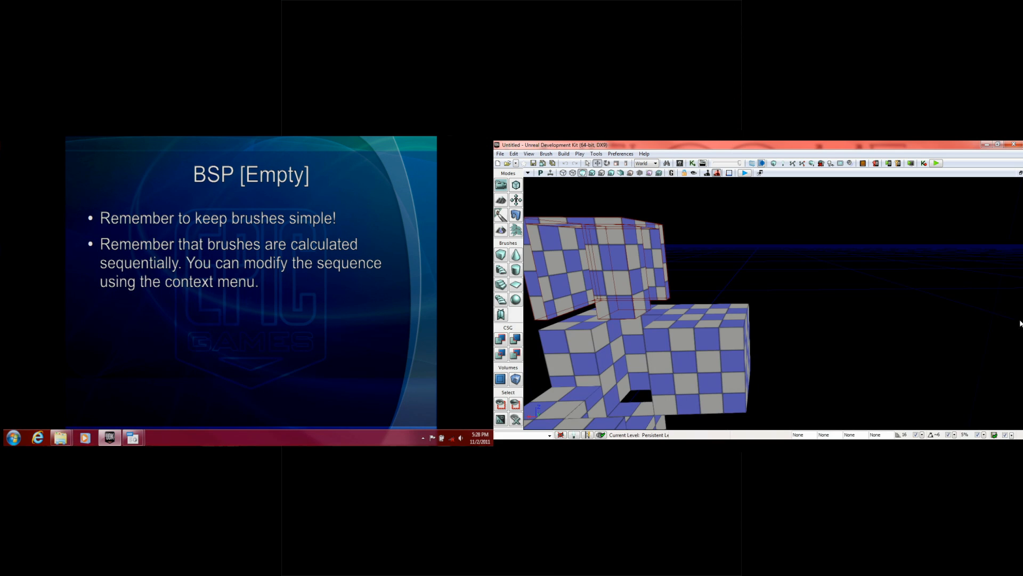
Reveal the brush viewmode reminder on the slide and select the reordered cube's top surface in the unlit view.
left_click(162, 220)
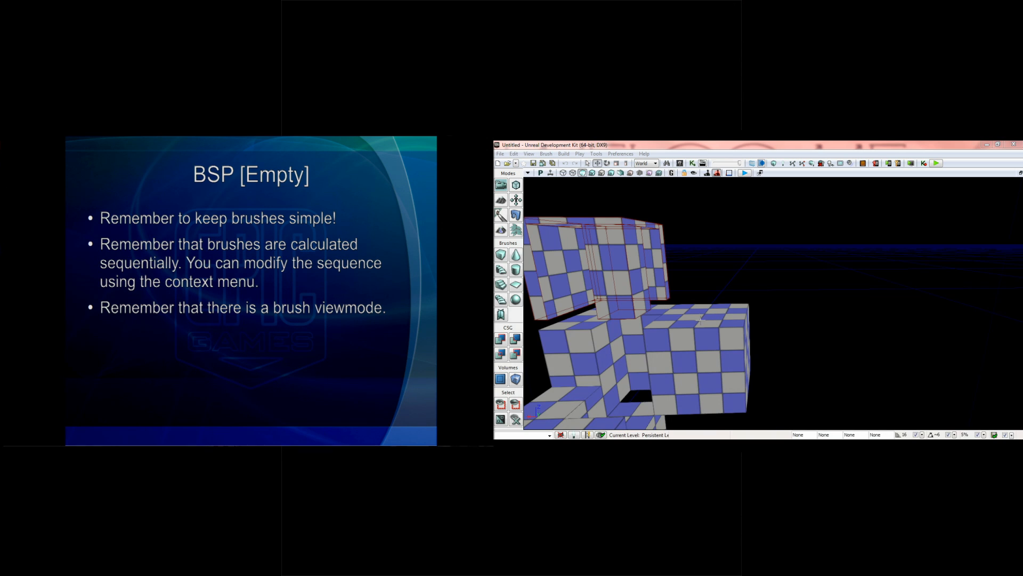
left_click_drag(630, 269, 685, 327)
left_click(710, 223)
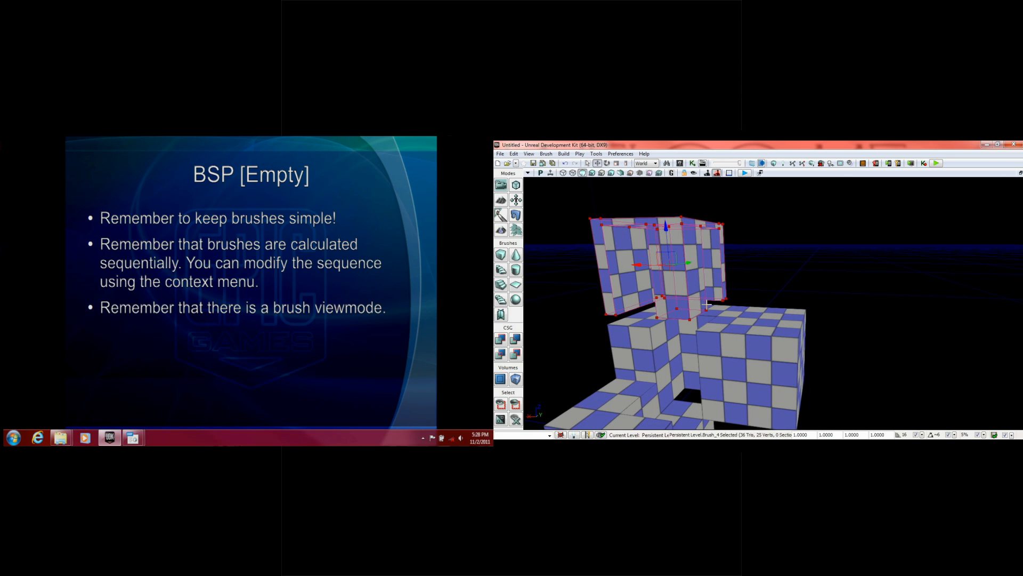
left_click(746, 315)
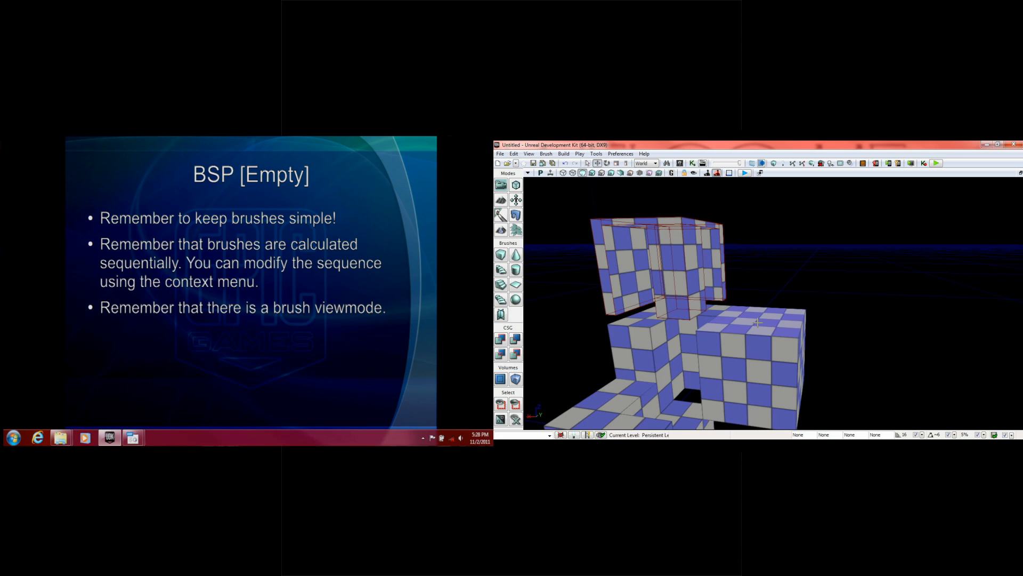
In brush wireframe, delete the additive cube that was ordered last.
left_click(564, 173)
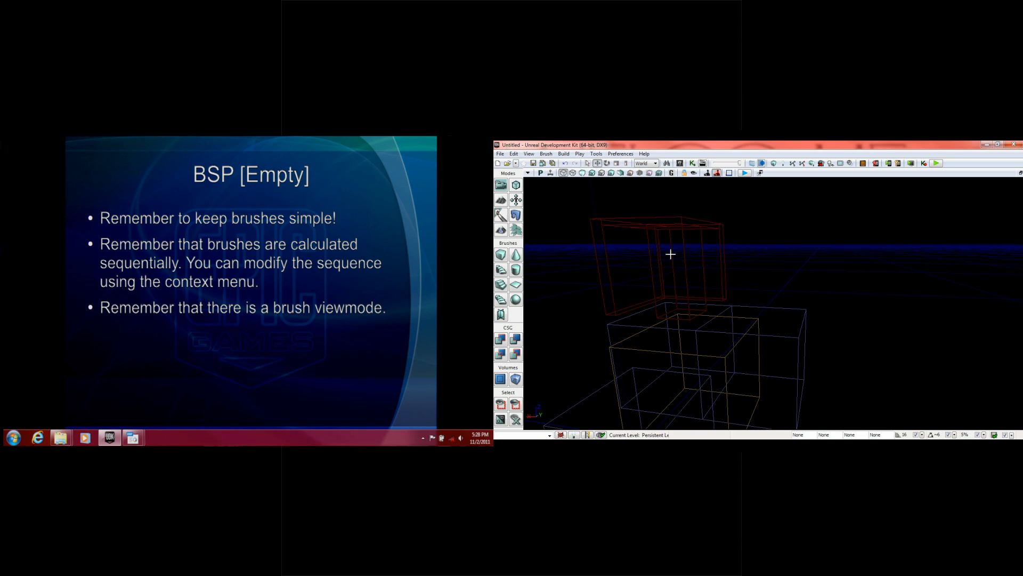
left_click(779, 337)
key("Delete")
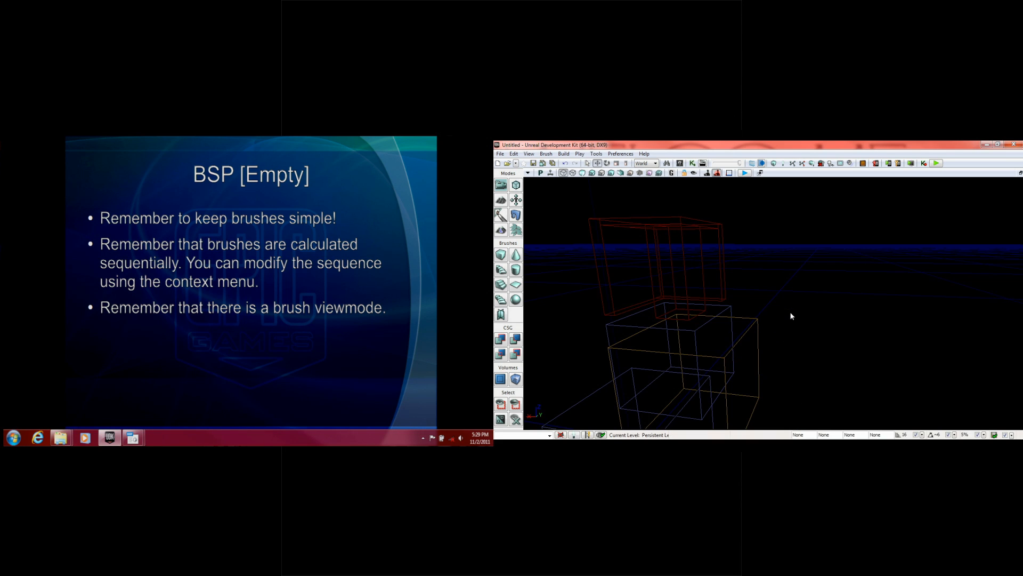
Return to the unlit view, rebuild the level geometry without the deleted cube and close the Map Check report.
left_click(583, 173)
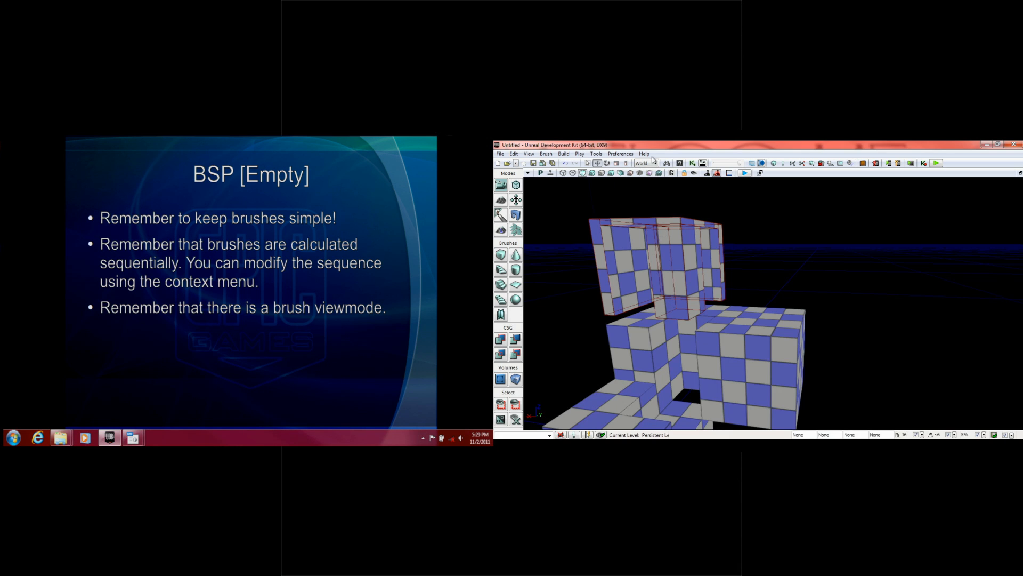
left_click(774, 163)
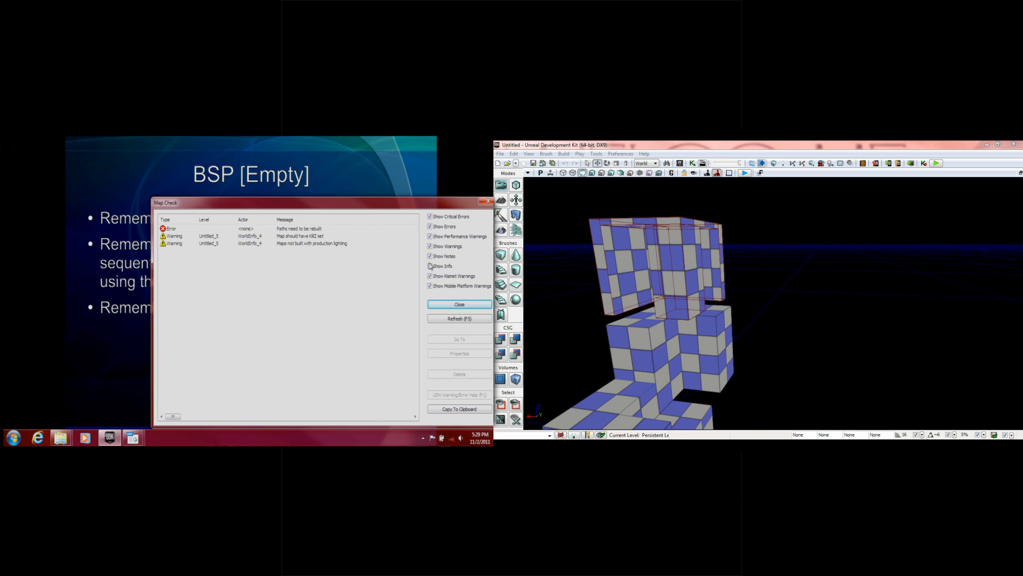
left_click(446, 302)
Reveal the viewmodes point on the slide and compare the level in brush wireframe and wireframe views.
left_click(390, 277)
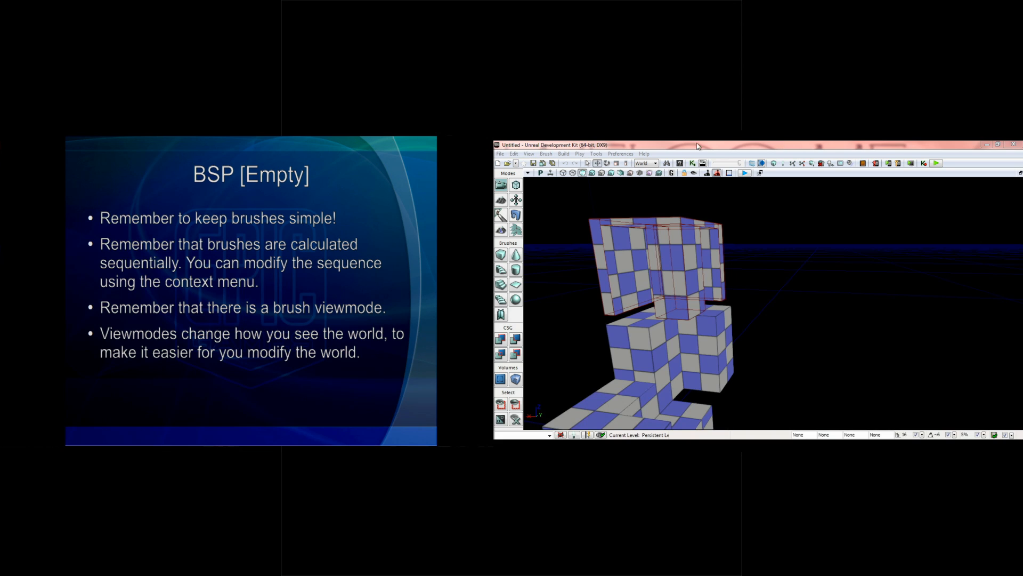
key("alt+1")
left_click_drag(599, 219, 637, 246)
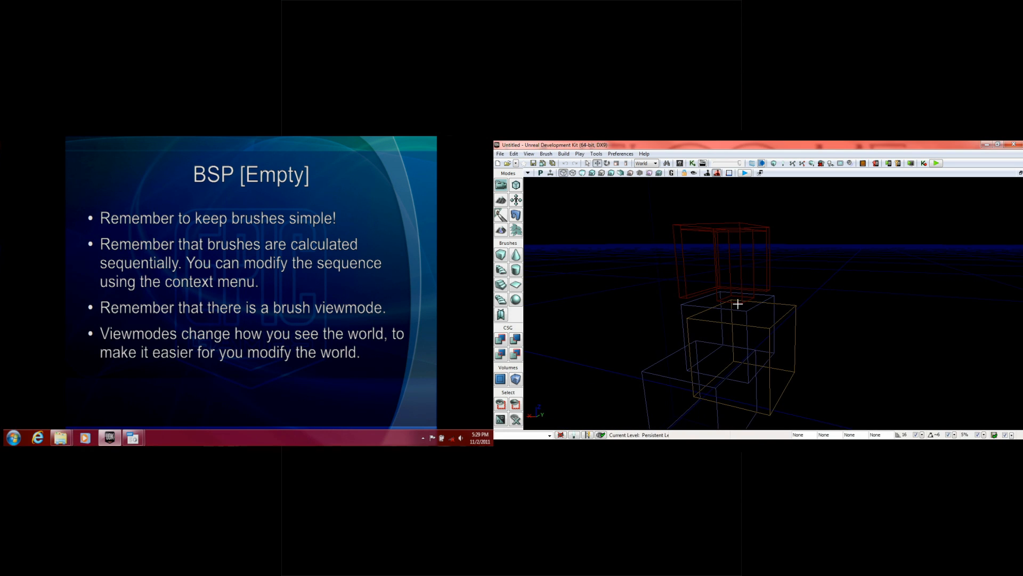
left_click(573, 174)
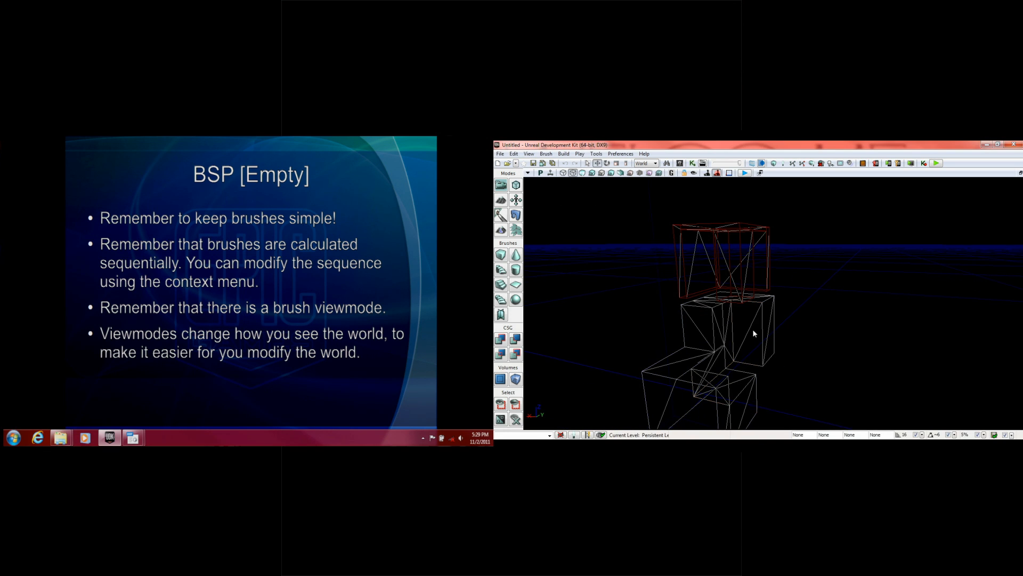
mouse_move(735, 363)
left_mouse_down()
mouse_move(762, 346)
mouse_move(738, 342)
mouse_move(743, 299)
mouse_move(720, 330)
mouse_move(757, 316)
mouse_move(735, 362)
left_mouse_up()
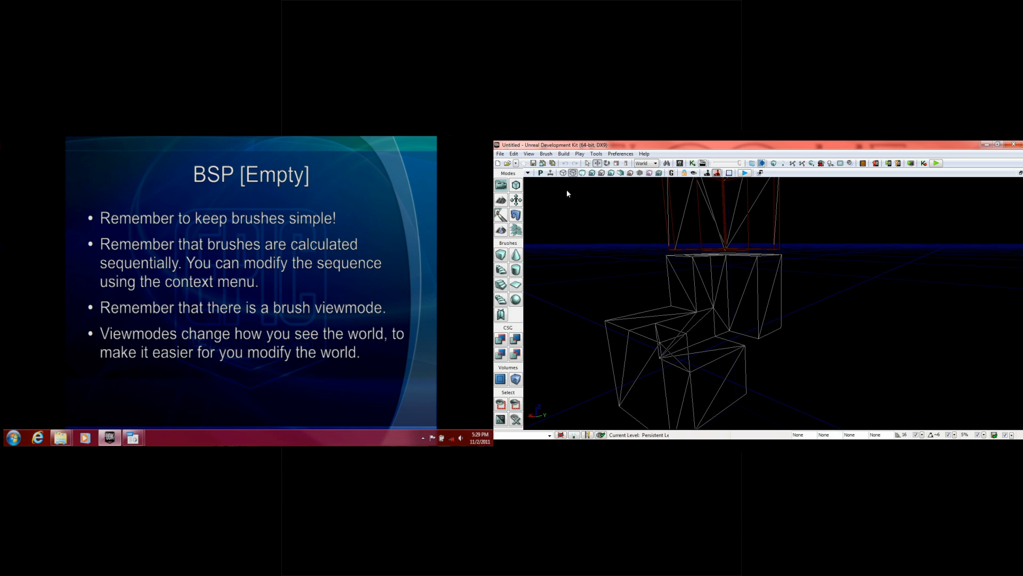
In the unlit view, add a point light on the notched surface of the lower cube.
left_click(583, 174)
left_click_drag(594, 251, 627, 322)
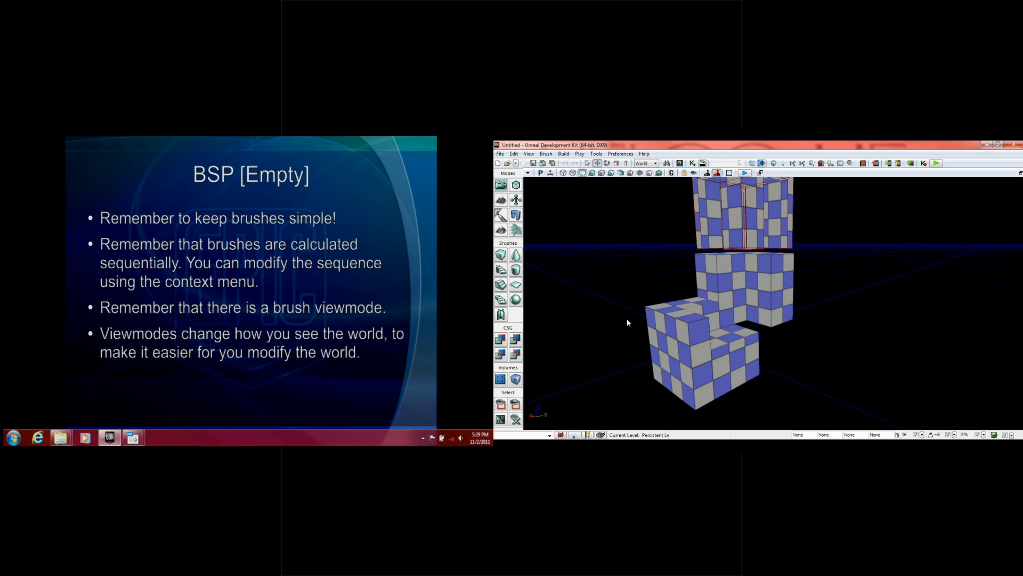
left_click_drag(667, 288, 683, 267)
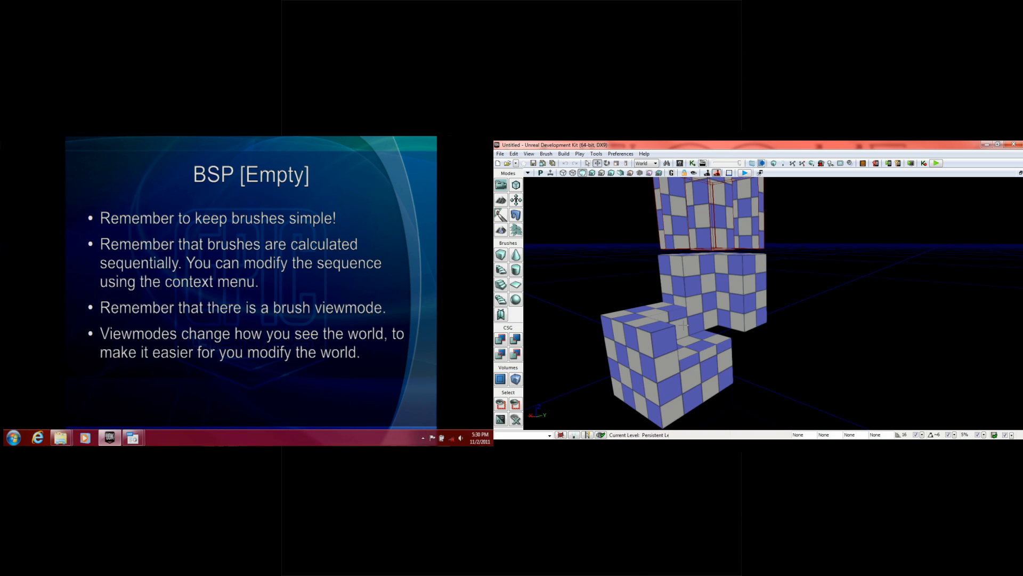
right_click(682, 335)
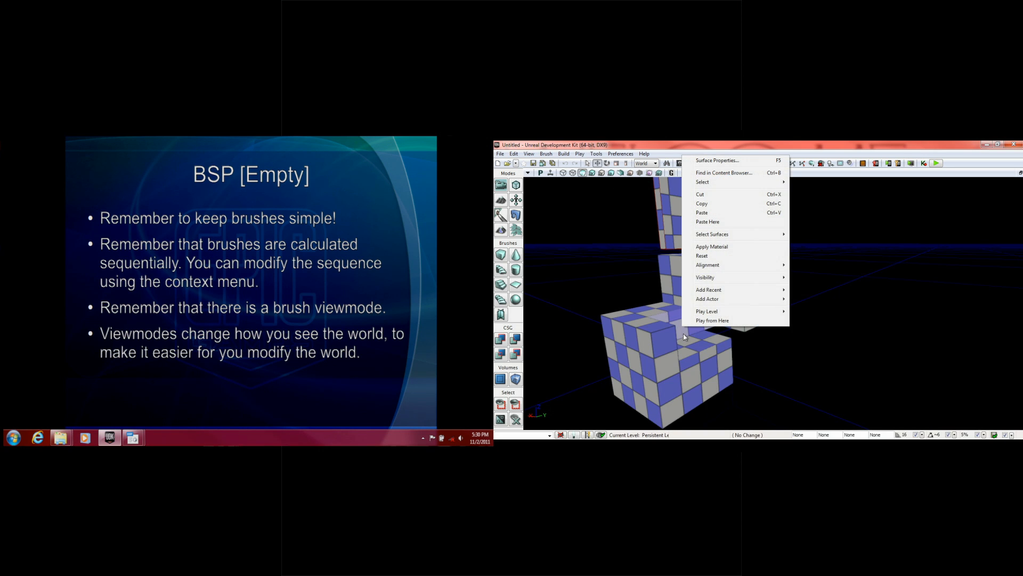
mouse_move(763, 302)
left_click(802, 300)
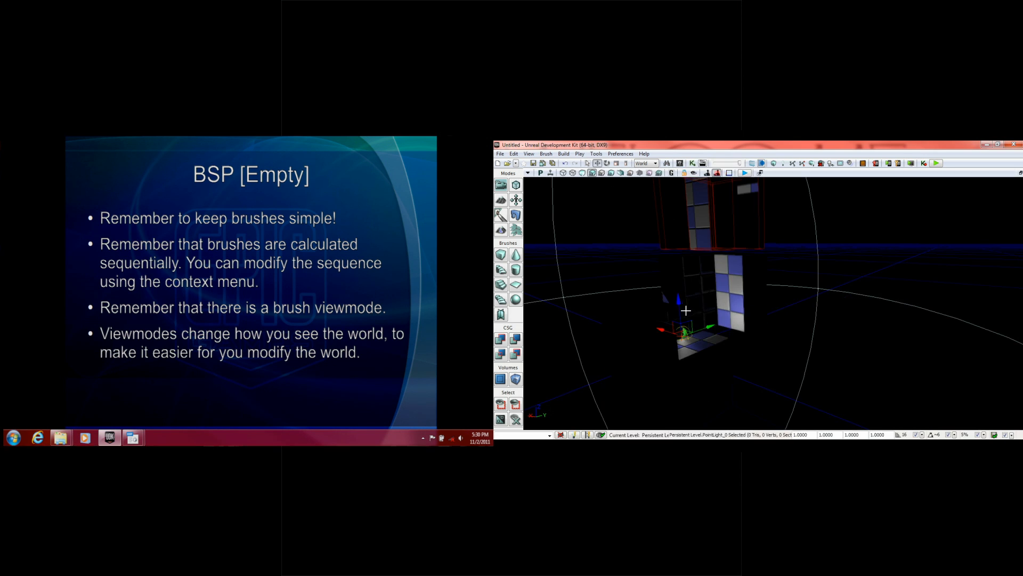
Move the point light out of the notch to the outer side of the cubes and raise it level with the upper brush's base.
left_click_drag(657, 274, 733, 288)
right_click_drag(620, 211, 620, 172)
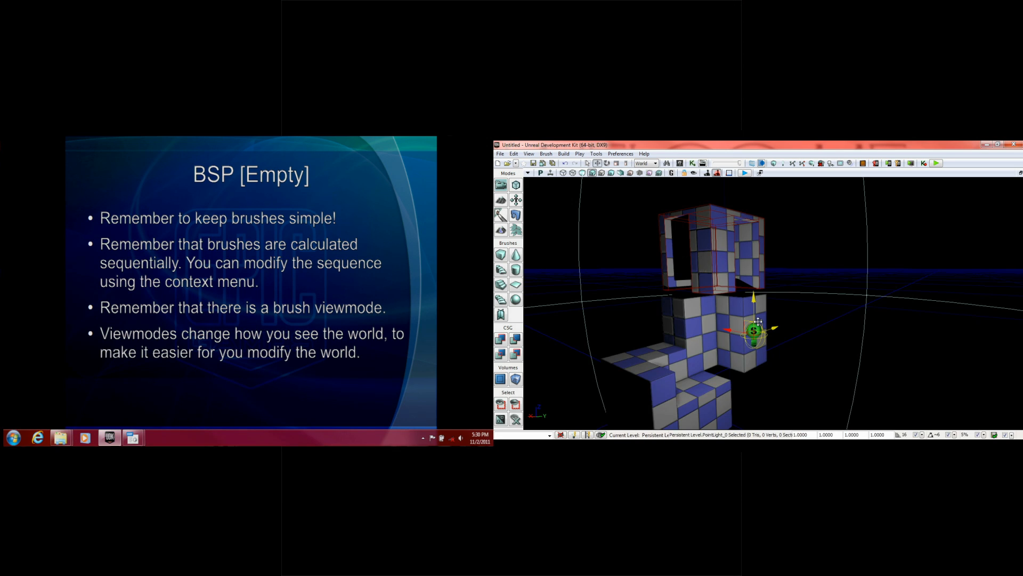
left_click_drag(754, 300, 761, 256)
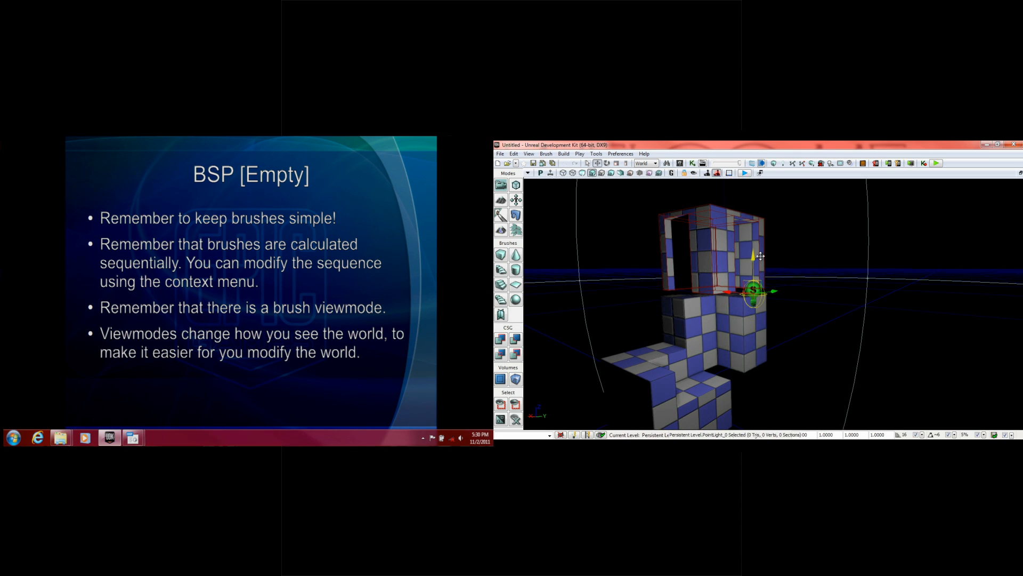
Compare the level in the detail lighting and lighting-only views with the point light deselected.
left_click(603, 175)
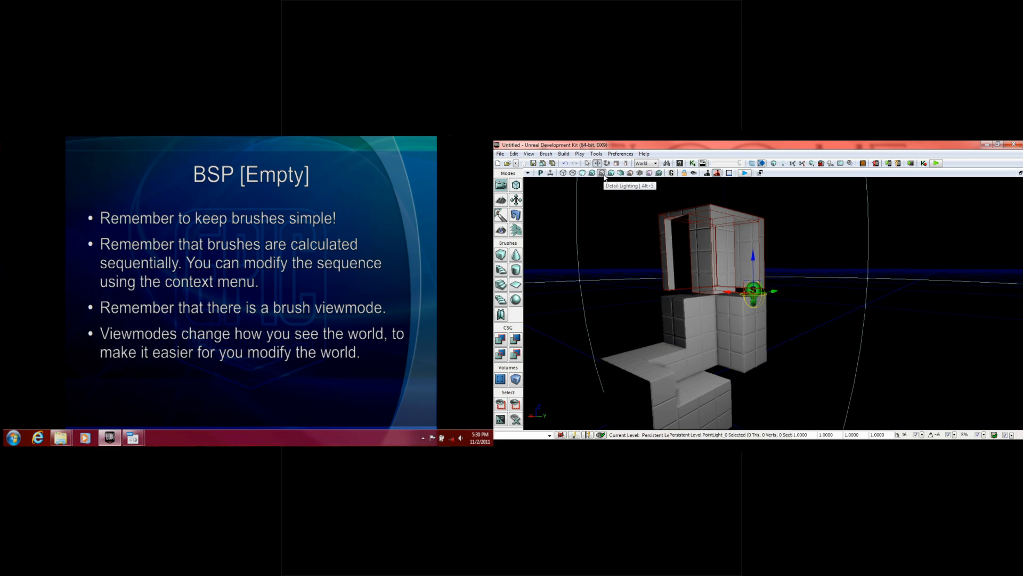
mouse_move(664, 339)
left_mouse_down()
mouse_move(746, 304)
mouse_move(768, 340)
left_mouse_up()
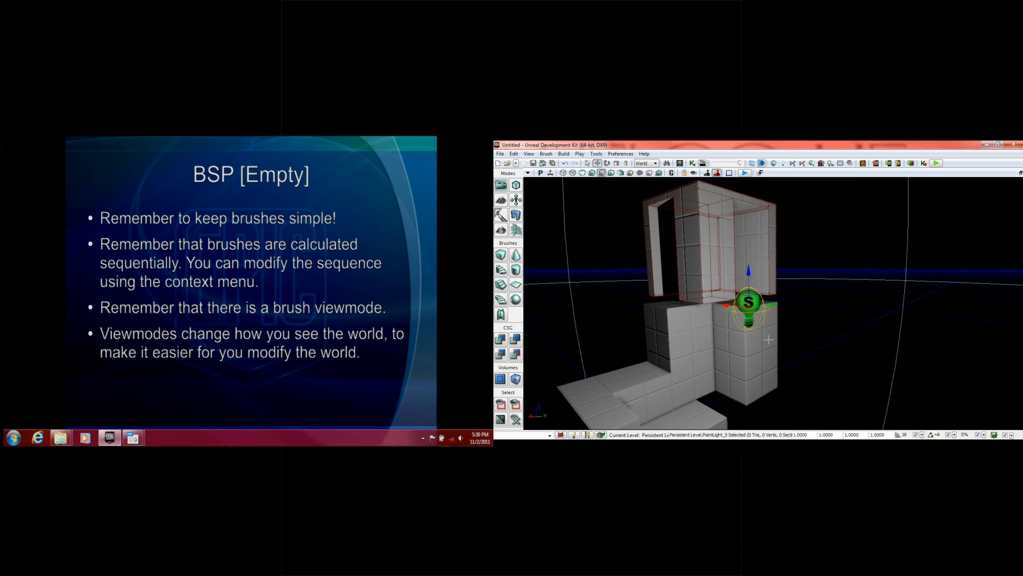
left_click(788, 337)
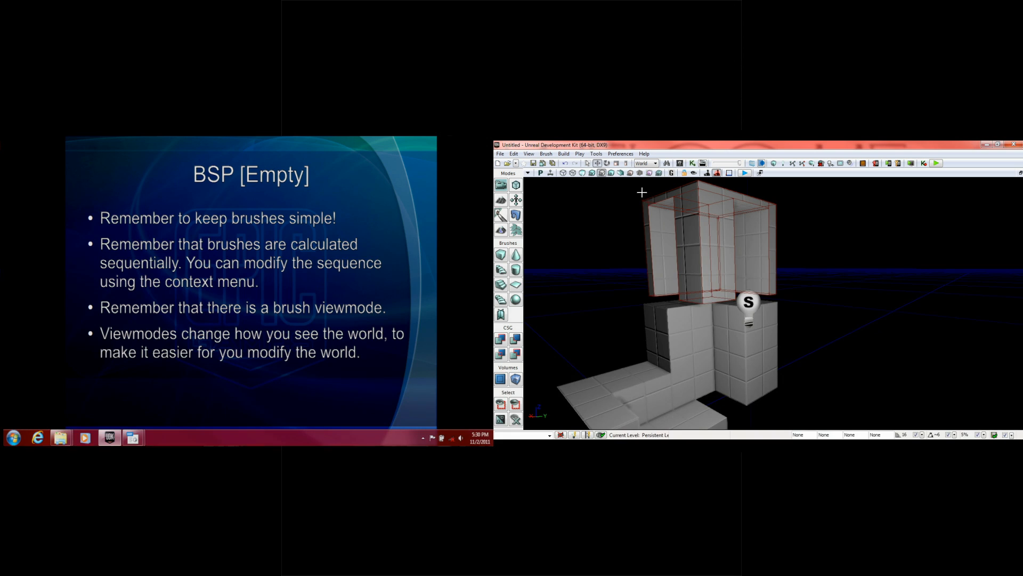
left_click(612, 174)
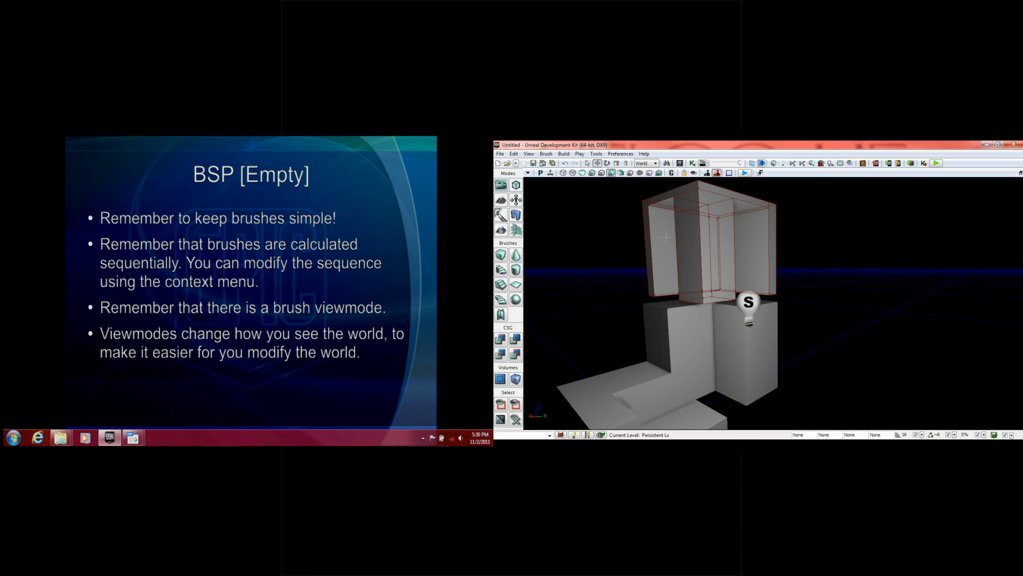
Compare the level in the light complexity and texture density views.
left_click(622, 175)
mouse_move(614, 258)
left_mouse_down()
mouse_move(607, 290)
mouse_move(628, 243)
left_mouse_up()
left_click_drag(618, 299, 618, 308)
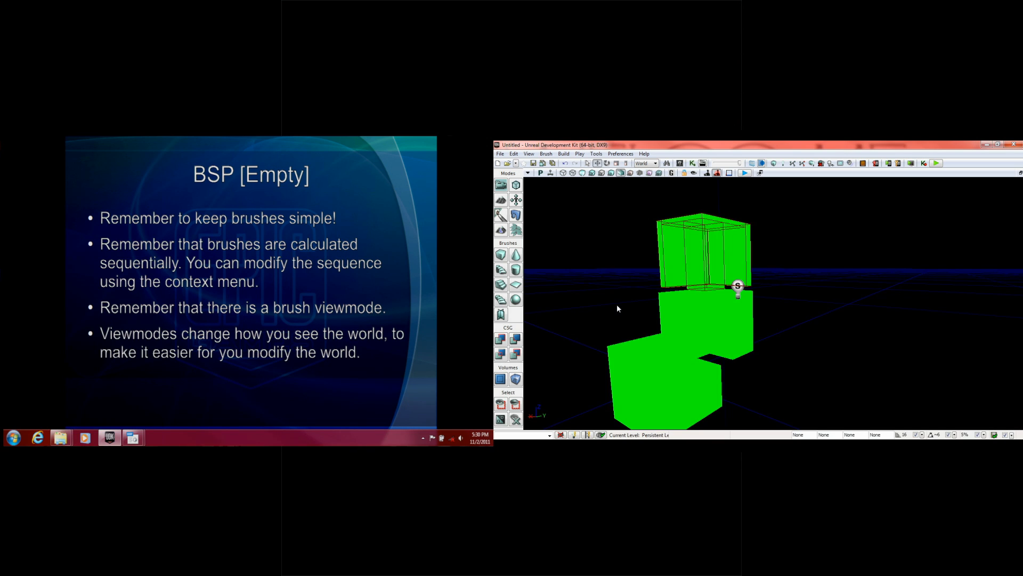
left_click(630, 173)
mouse_move(629, 301)
left_mouse_down()
mouse_move(624, 287)
mouse_move(635, 299)
left_mouse_up()
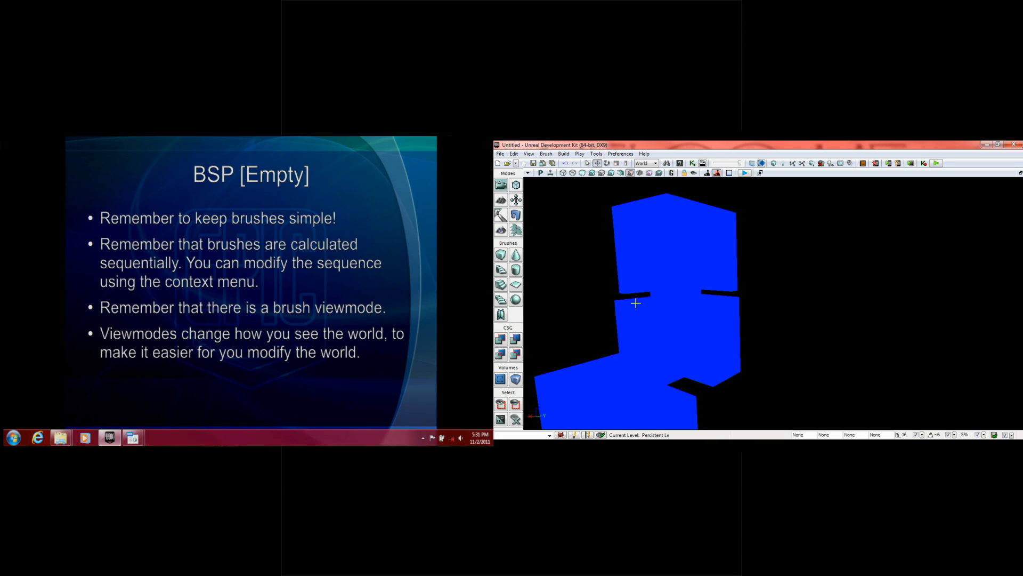
Examine the level in the shader complexity, lightmap density and lit lightmap density views.
left_click(640, 173)
left_click(649, 173)
mouse_move(597, 317)
left_mouse_down()
mouse_move(598, 298)
mouse_move(605, 318)
left_mouse_up()
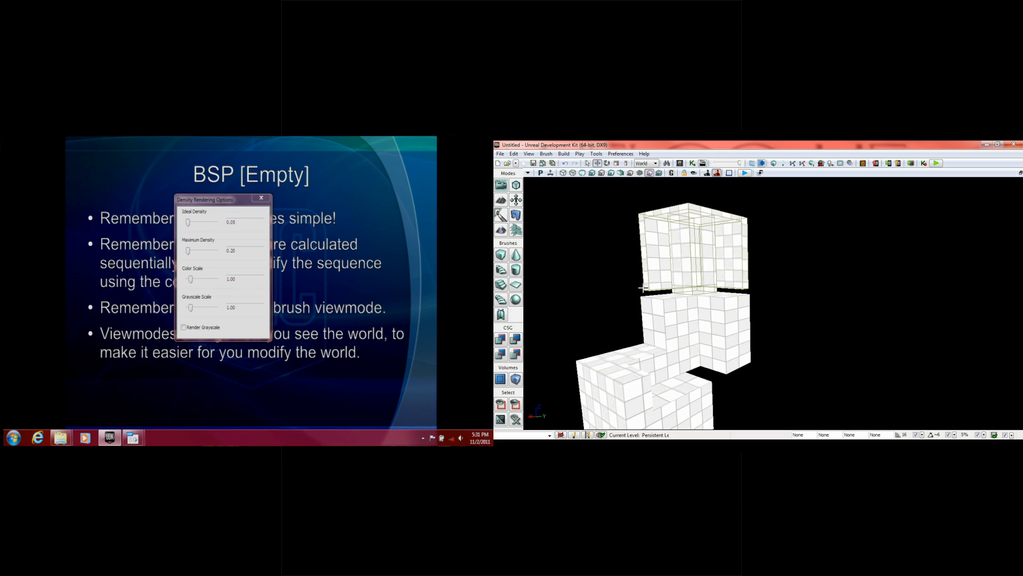
left_click(660, 174)
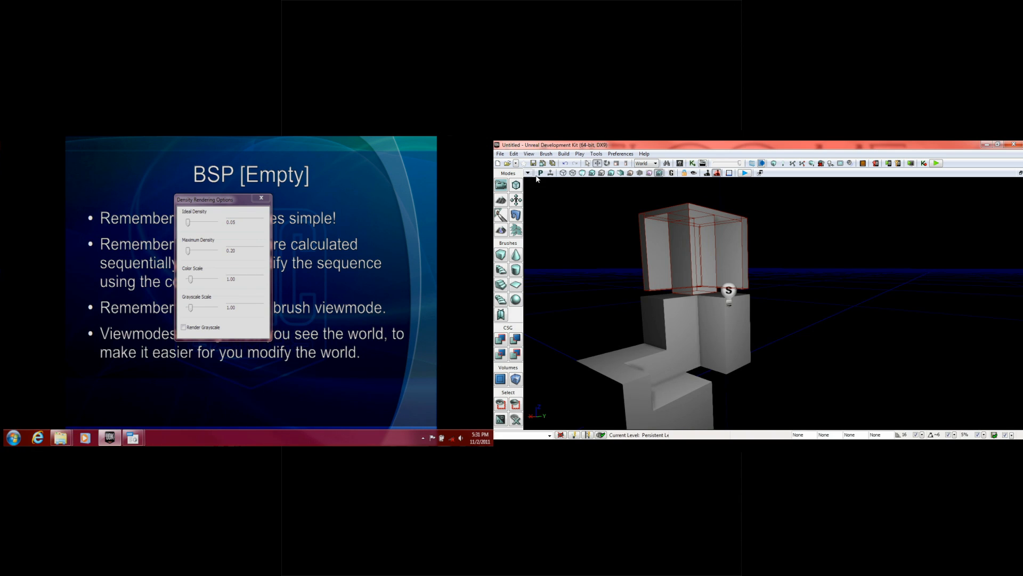
Return the level to the brush wireframe view and close the Density Rendering Options.
left_click(564, 173)
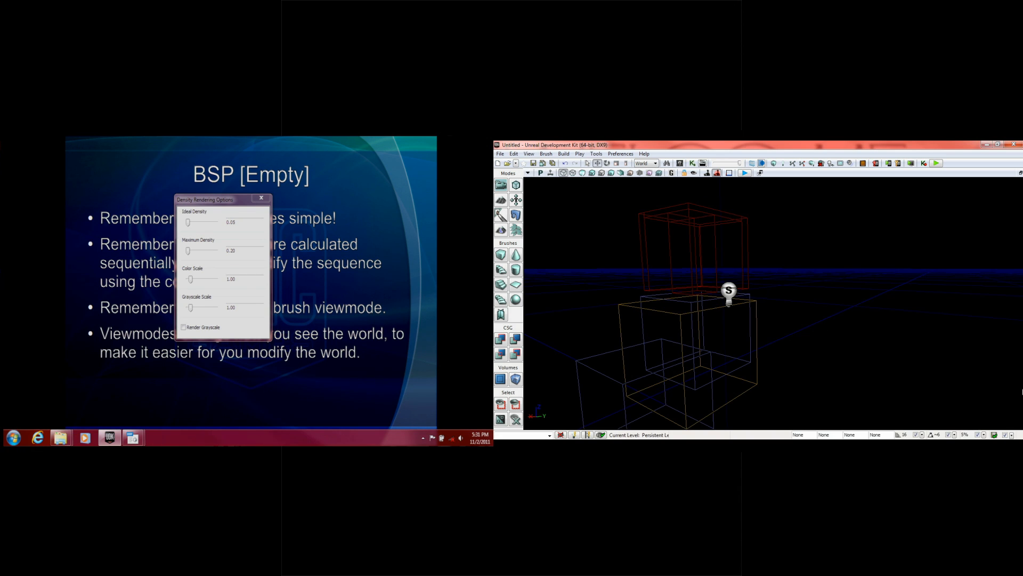
left_click(261, 198)
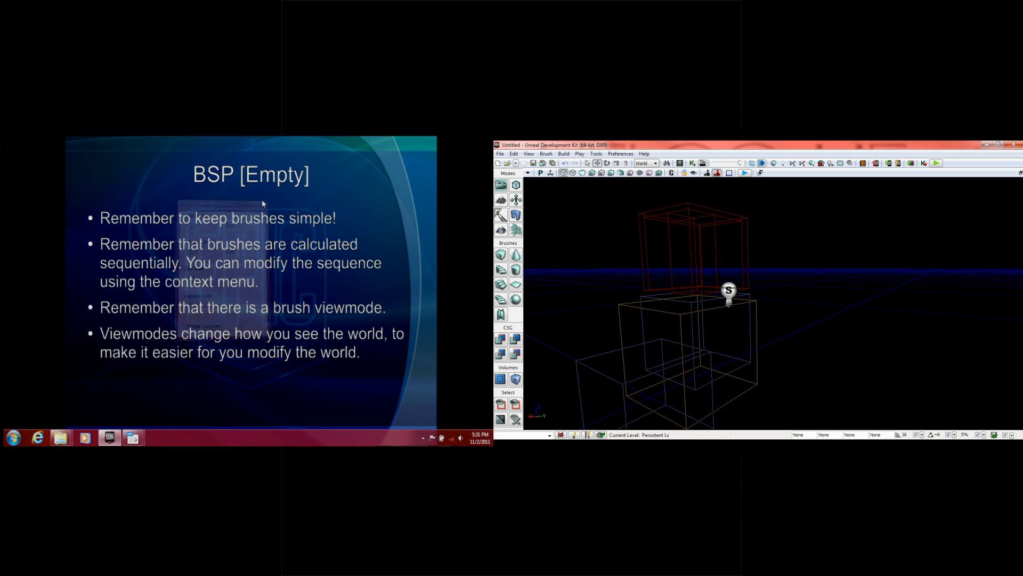
Advance the presentation to the Static Meshes [A] slide and move the red builder brush into empty space as a plain cube.
left_click(297, 265)
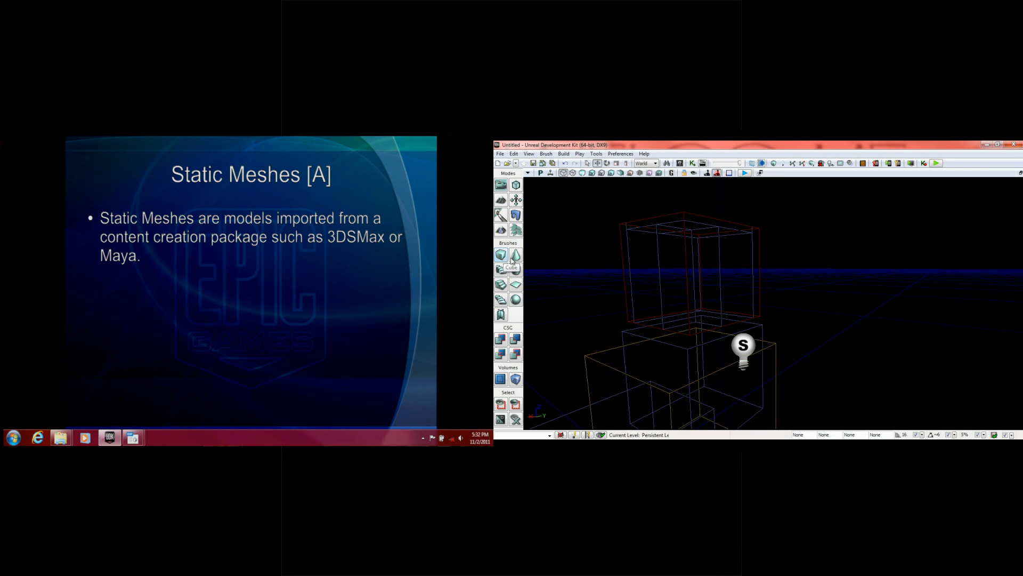
mouse_move(646, 256)
left_mouse_down()
mouse_move(673, 260)
mouse_move(661, 261)
left_mouse_up()
left_click(674, 251)
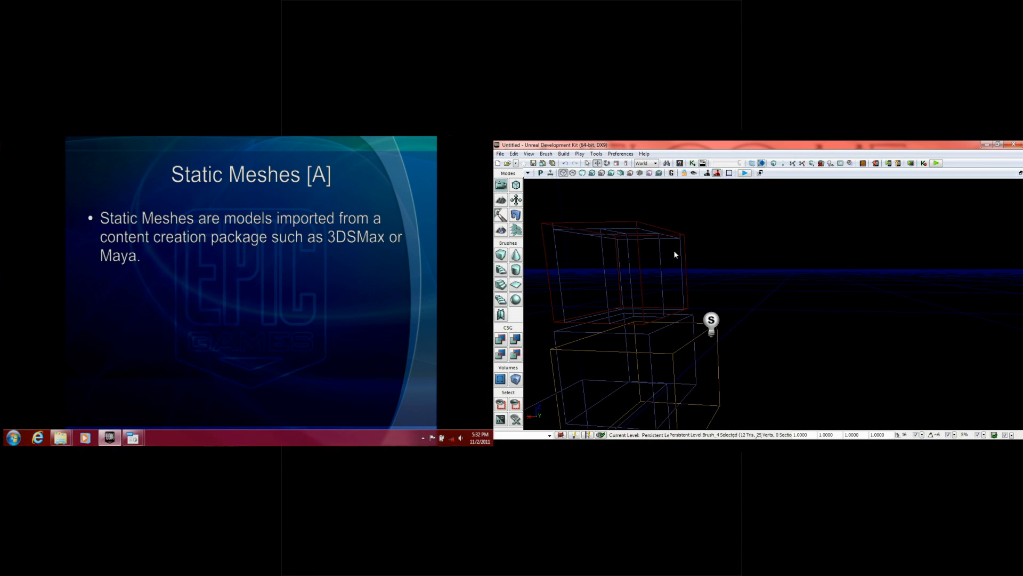
mouse_move(675, 272)
left_mouse_down()
mouse_move(731, 273)
mouse_move(654, 273)
mouse_move(802, 280)
left_mouse_up()
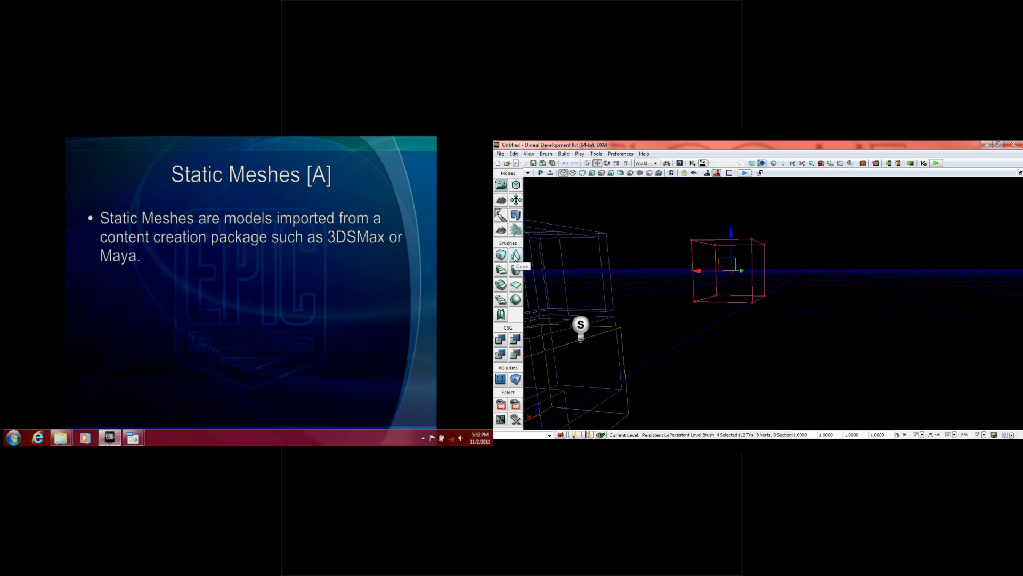
Build the cube builder brush with its X size set to 5123, keeping the builder settings clear of the brush.
right_click(501, 255)
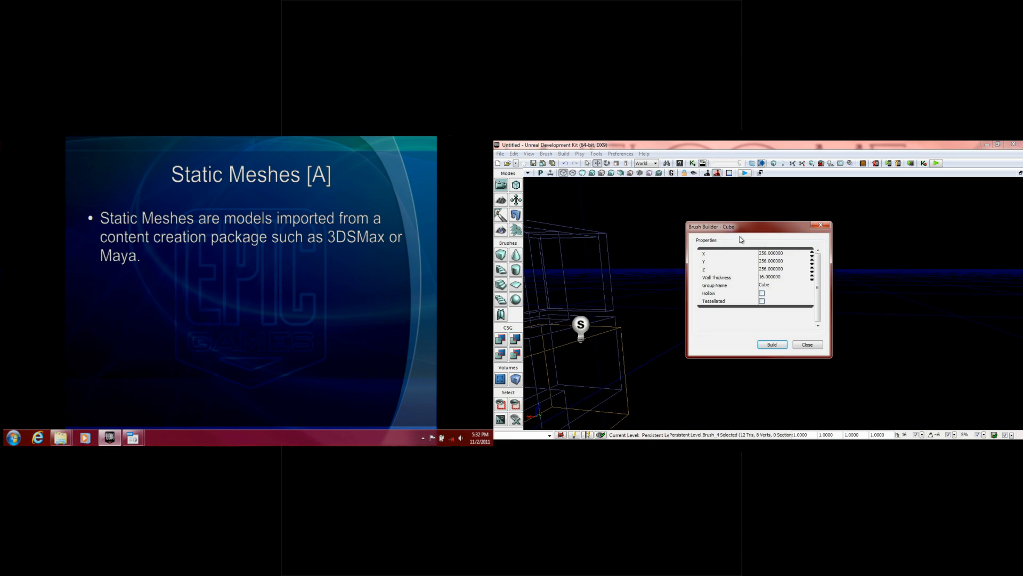
left_click(783, 254)
type("5123")
key("Return")
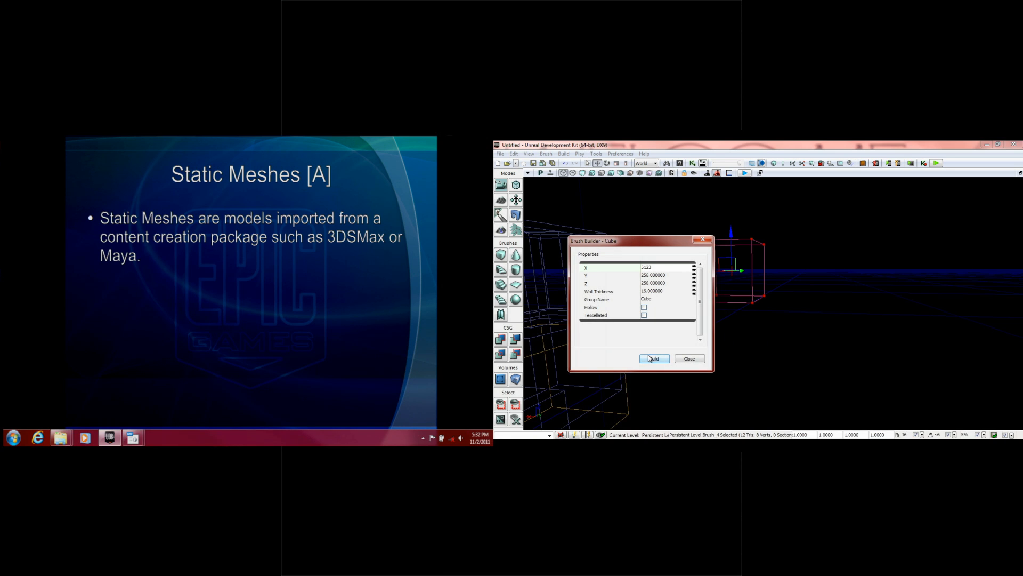
left_click_drag(654, 249, 862, 280)
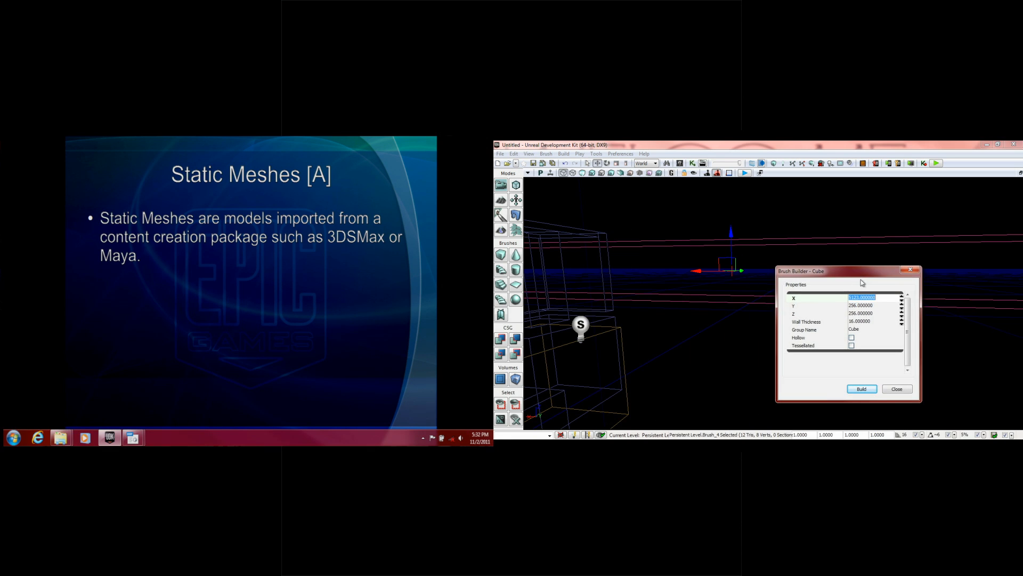
Reset the cube builder's X size to its default, restore the cube and close the Brush Builder.
right_click(812, 300)
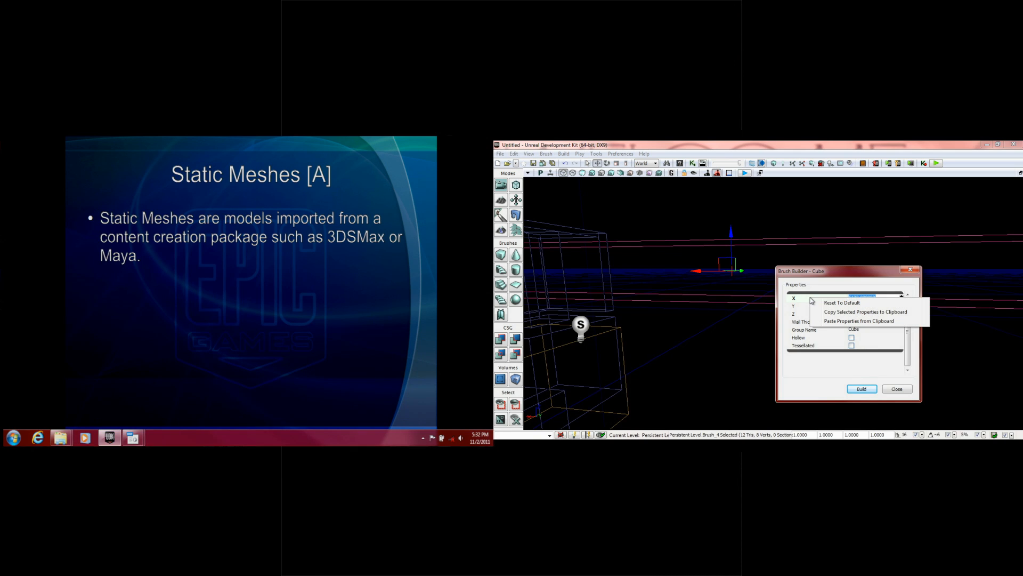
left_click(844, 303)
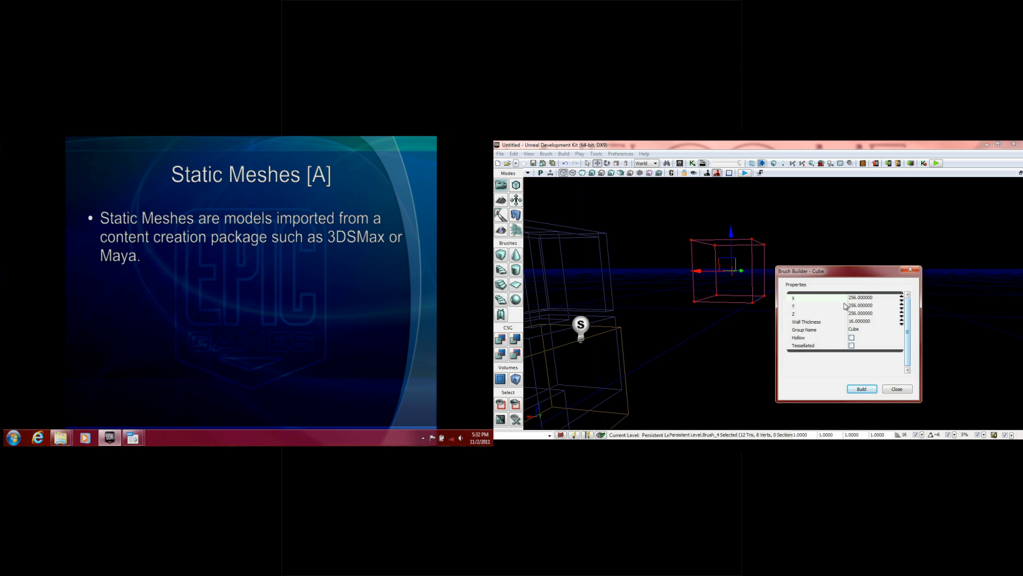
left_click(903, 390)
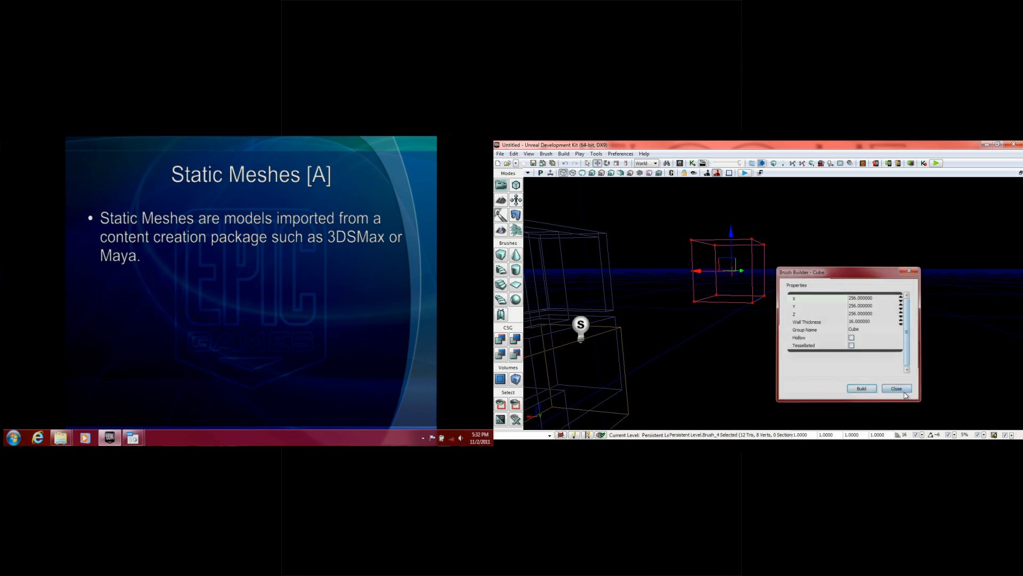
Show the level unlit and step through the remaining Static Meshes points on the slides to Decals [B].
mouse_move(782, 322)
left_mouse_down()
mouse_move(730, 345)
mouse_move(785, 324)
left_mouse_up()
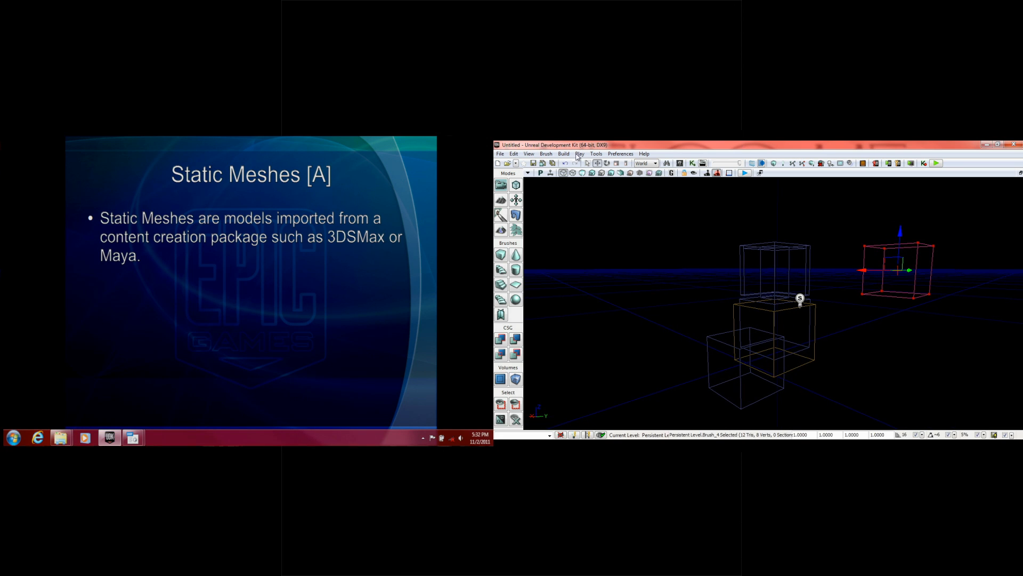
left_click(583, 173)
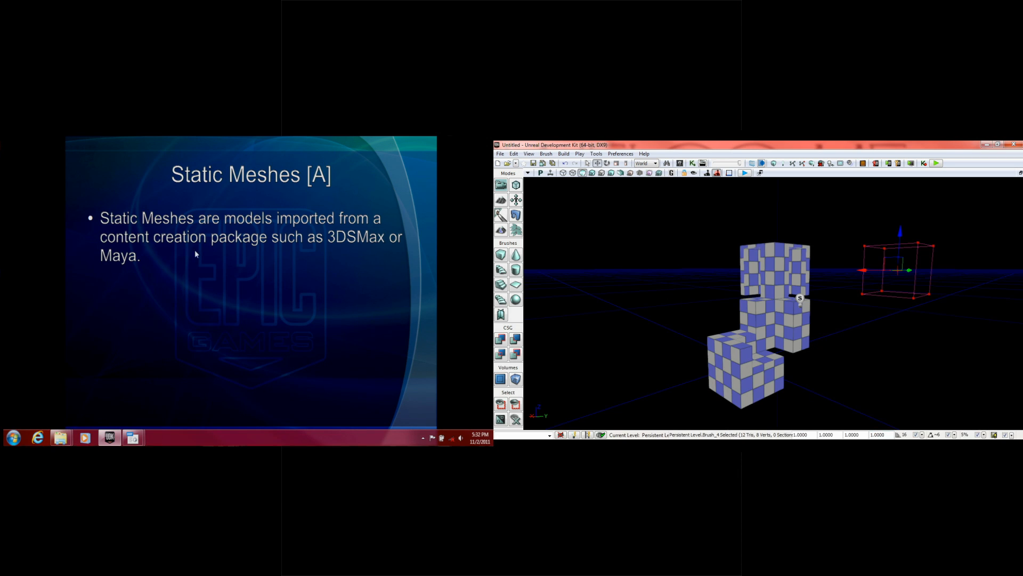
left_click(227, 255)
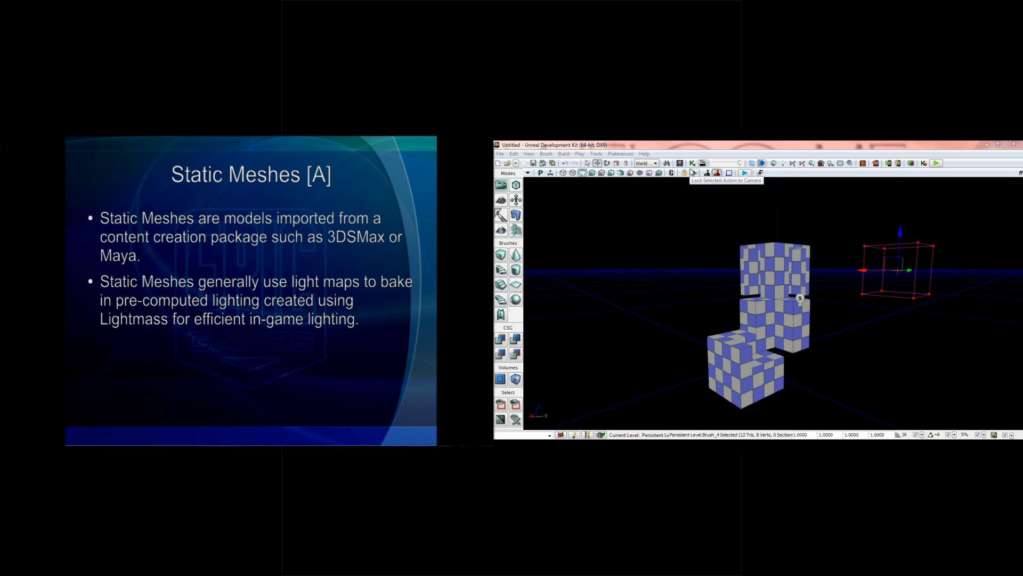
left_click(214, 243)
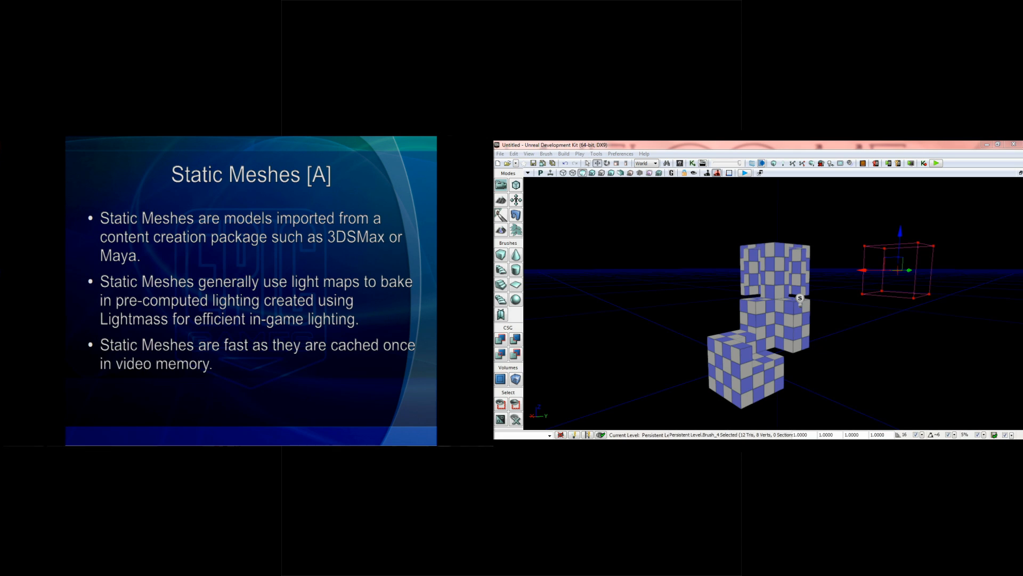
left_click(223, 218)
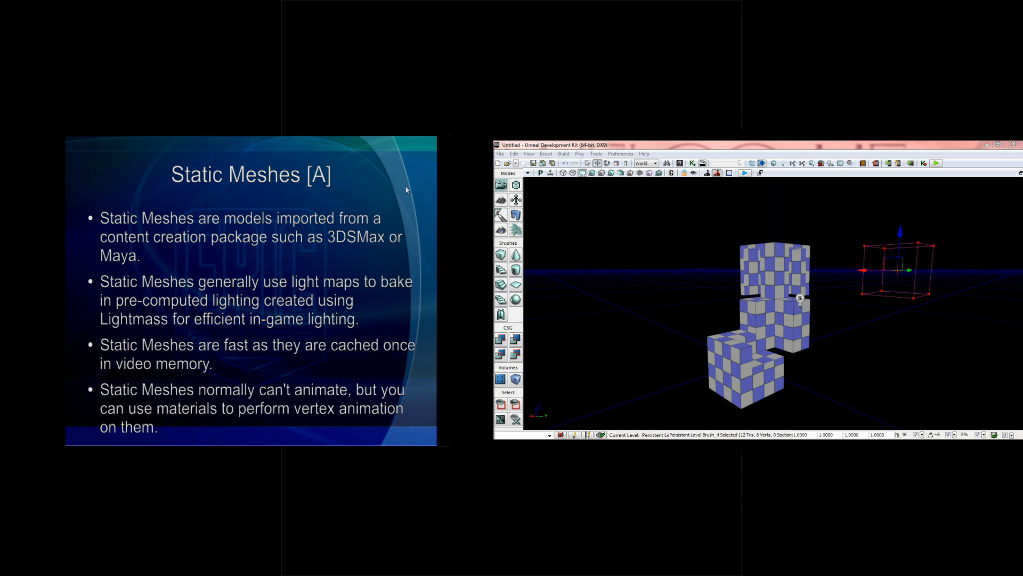
left_click(389, 202)
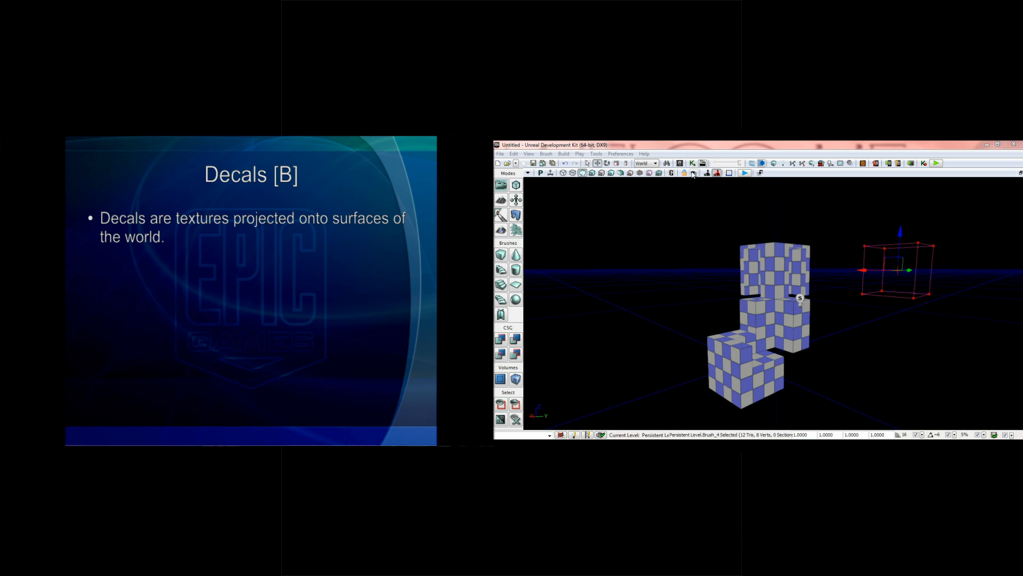
Open the Content Browser and filter it to Static Meshes from the UDKGame Content folder.
left_click(680, 164)
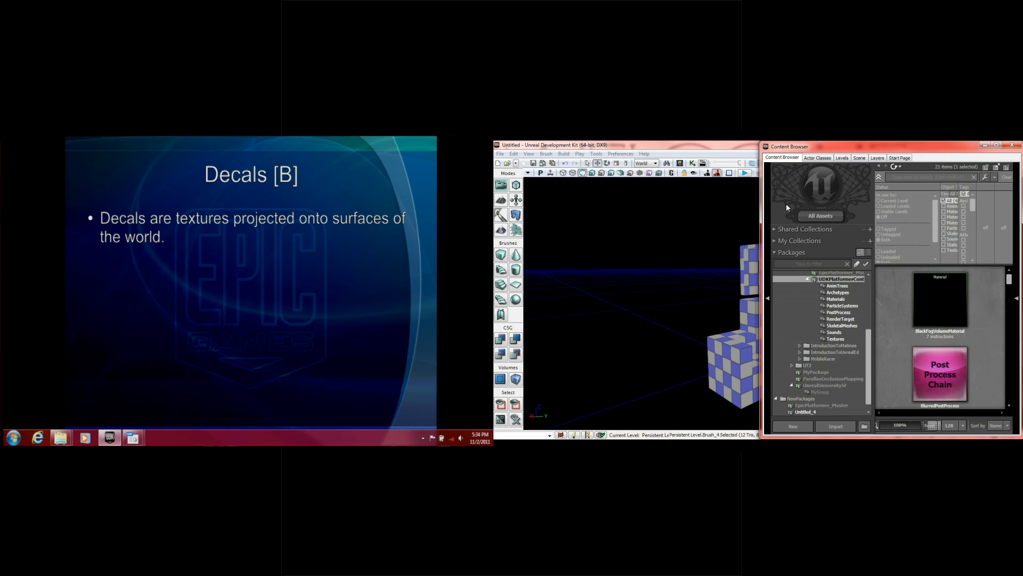
left_click_drag(878, 153, 1022, 210)
left_click_drag(720, 311, 730, 312)
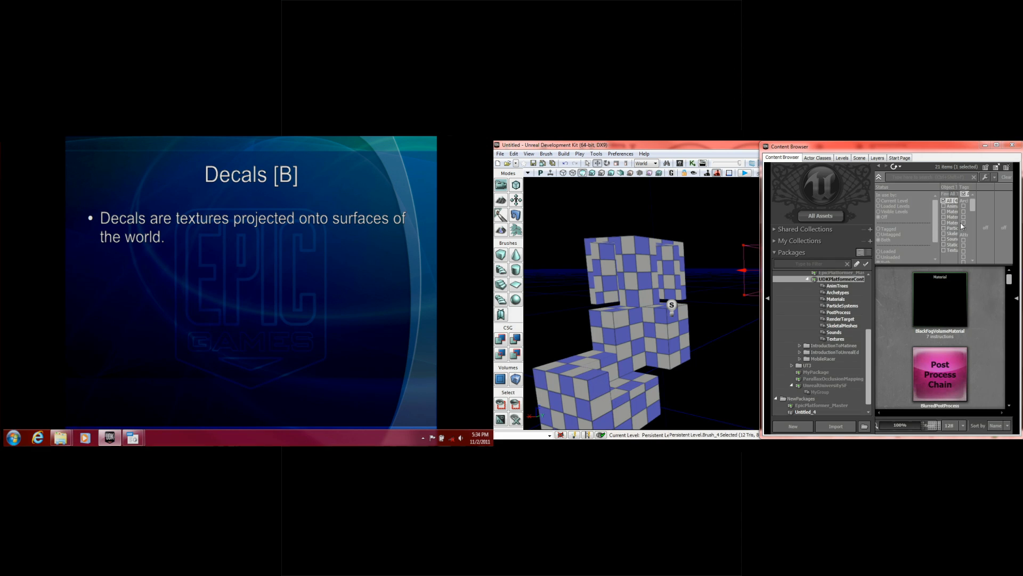
left_click(944, 245)
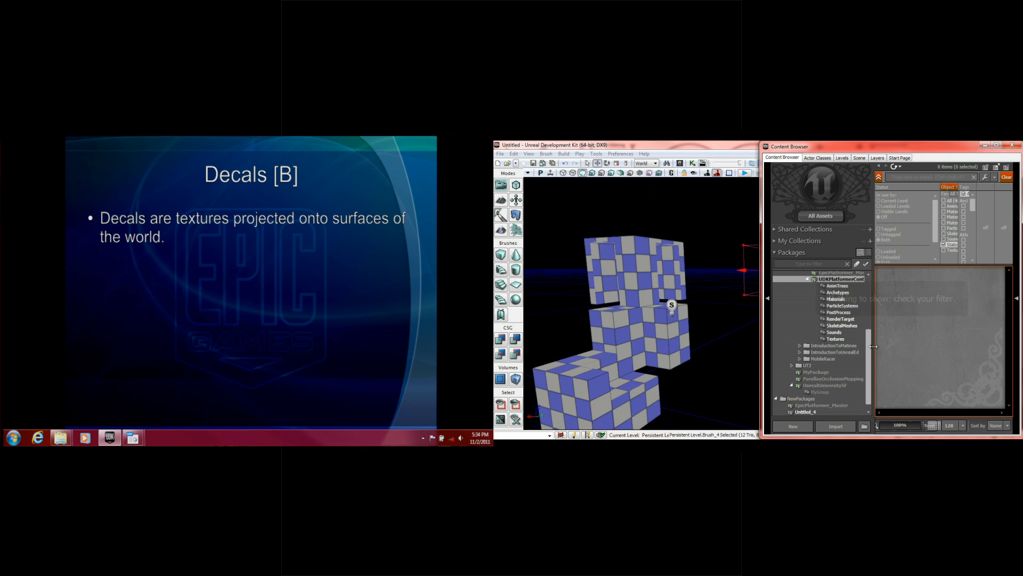
left_click_drag(871, 352, 872, 293)
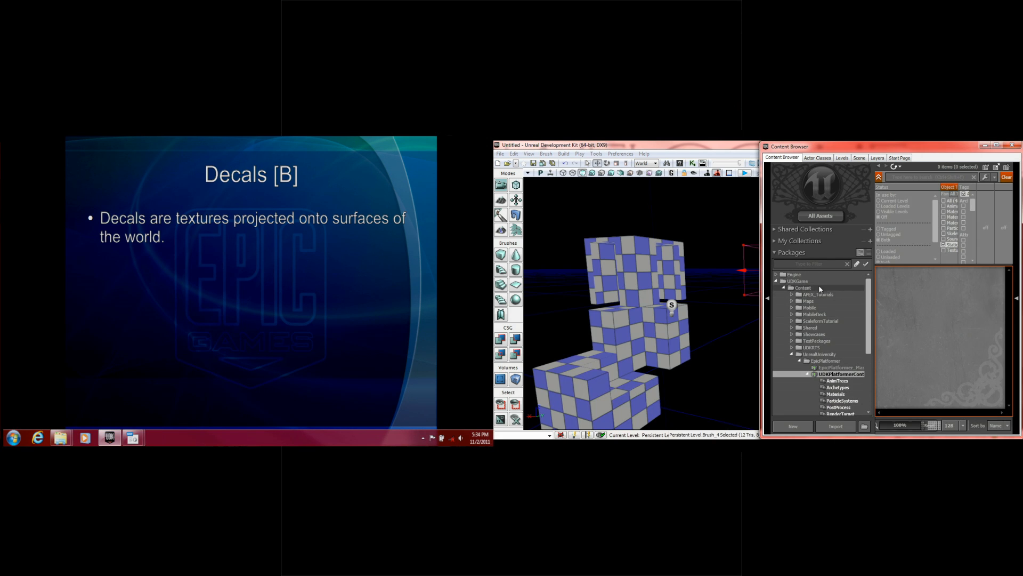
left_click(815, 286)
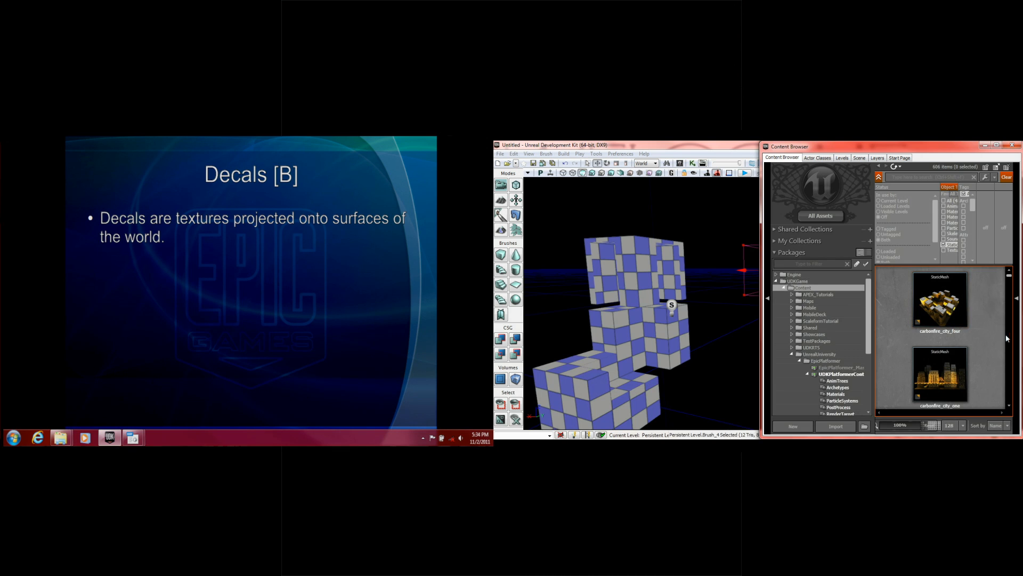
left_click_drag(1011, 281, 1010, 308)
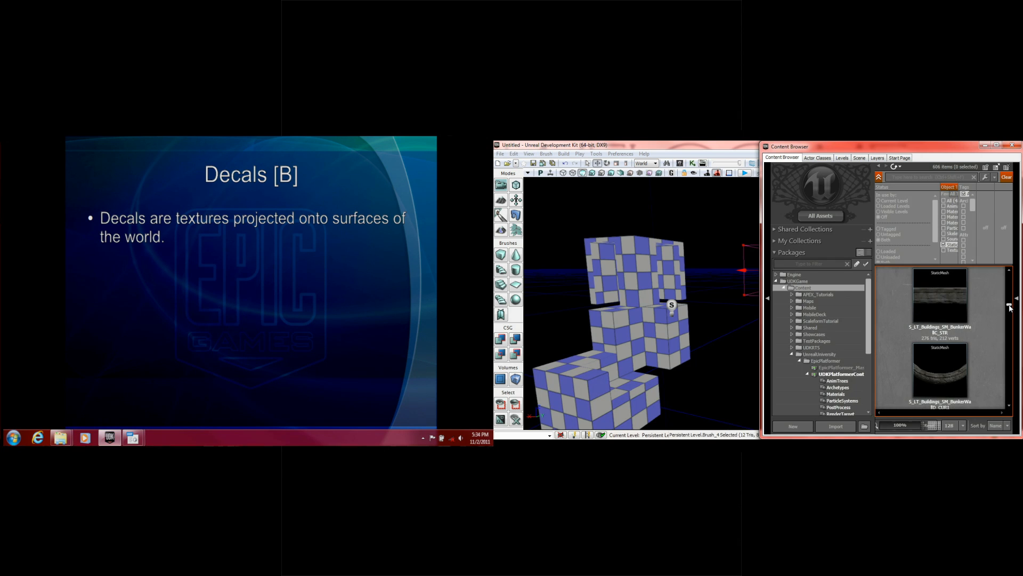
left_click(957, 304)
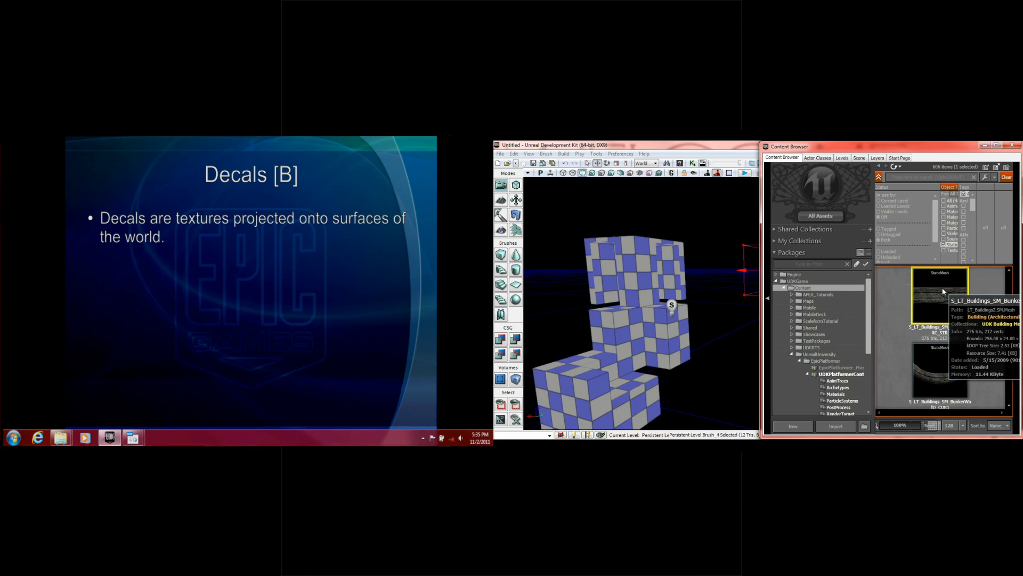
right_click(597, 352)
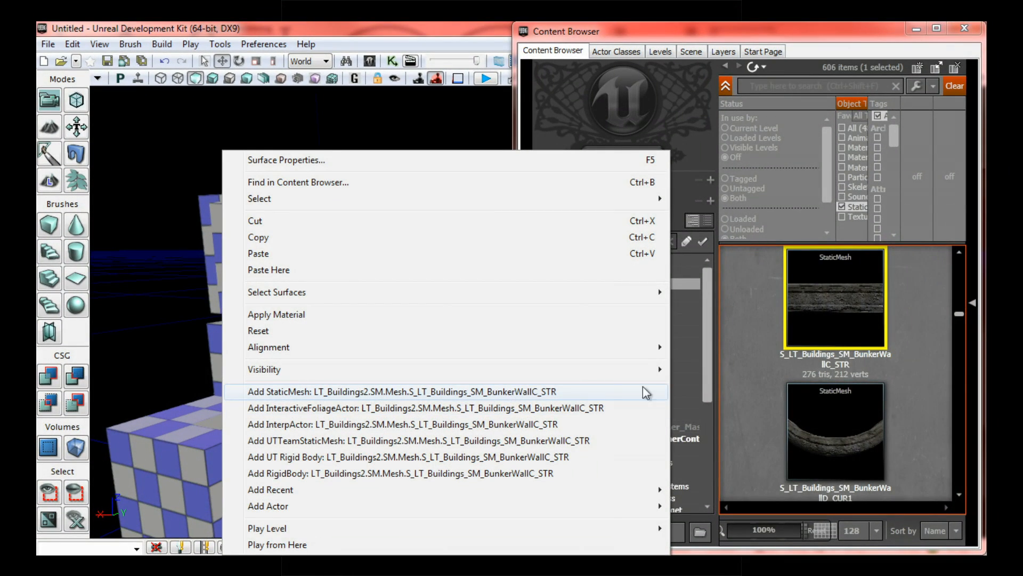
Load the S_LT_Buildings_SM_BunkerBase_CSupport1 mesh and add it as a StaticMesh on the lower block, against the tower.
left_click_drag(959, 314, 959, 309)
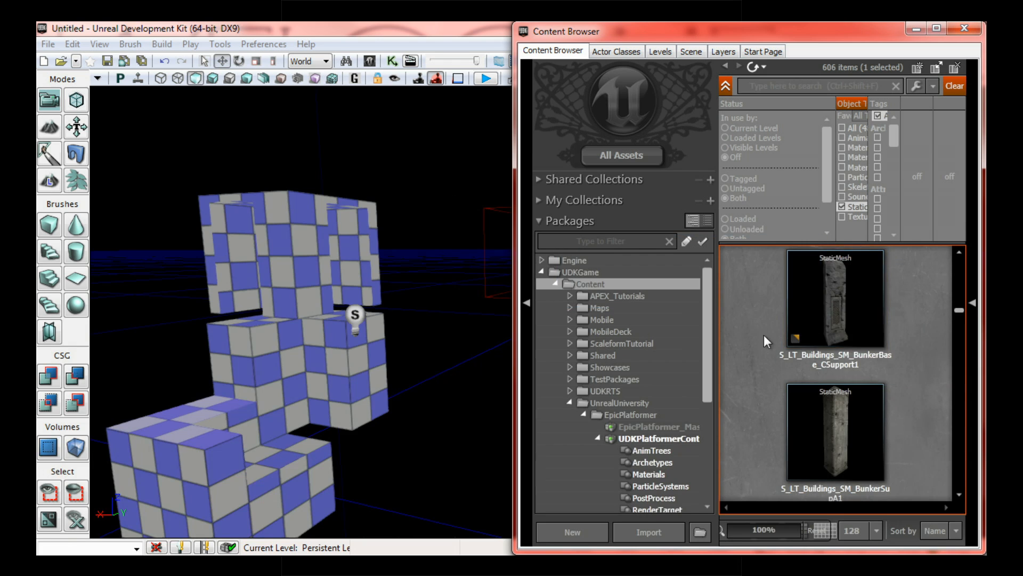
right_click(827, 292)
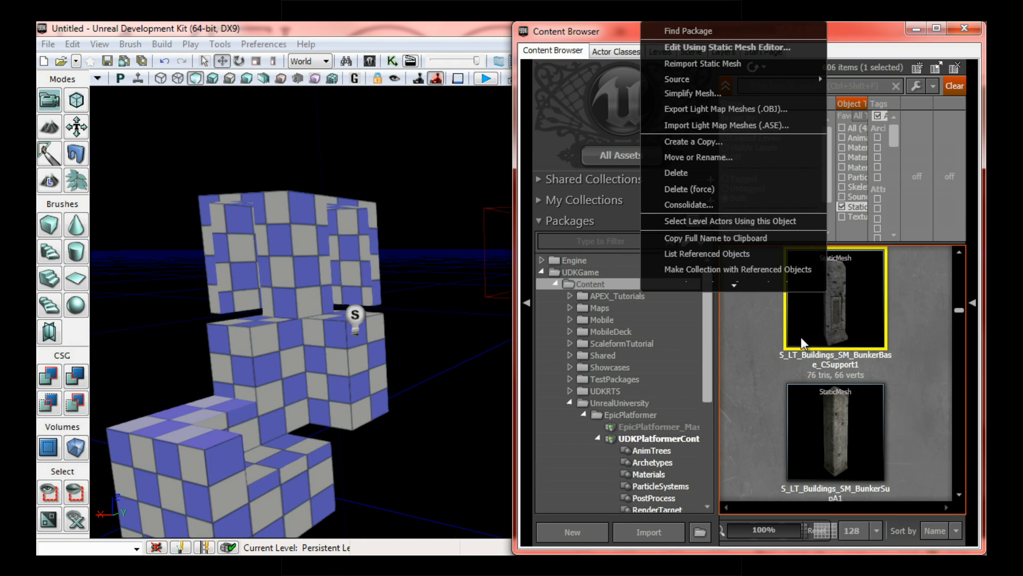
left_click(765, 329)
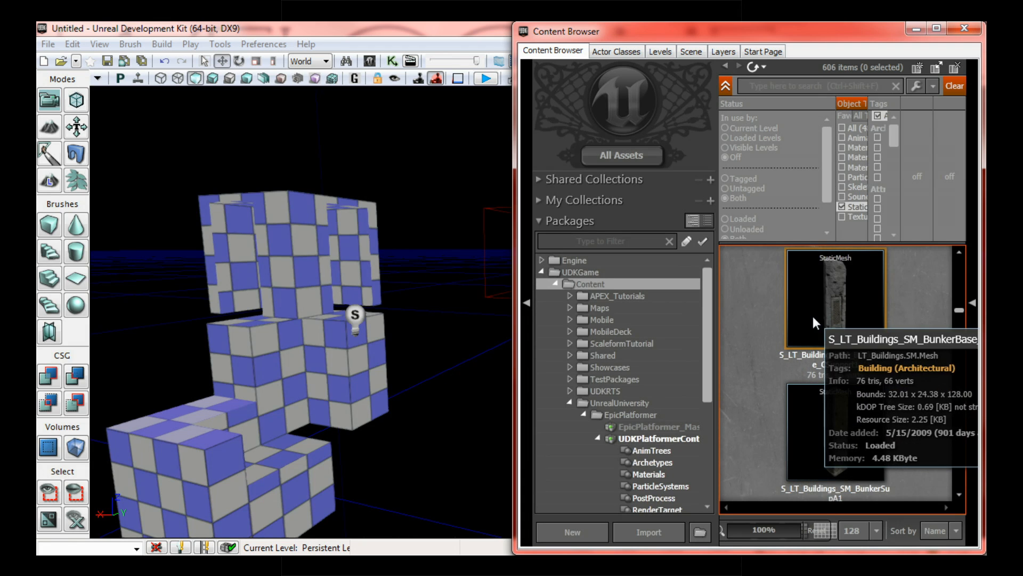
left_click(827, 322)
right_click(229, 401)
left_click(262, 392)
scroll(295, 443, "up", 6)
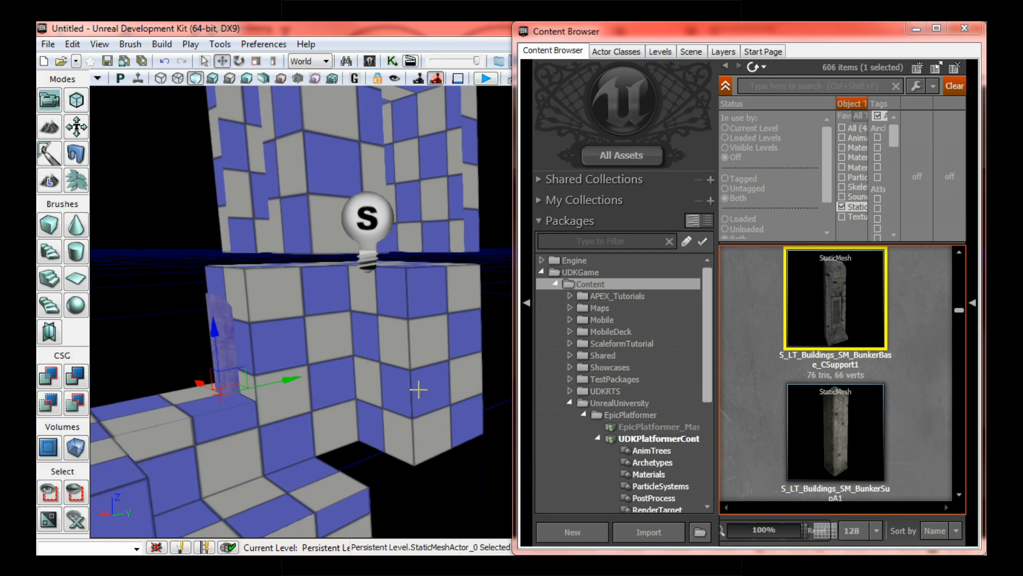
left_click_drag(419, 384, 373, 427)
Place a S_LT_Buildings_SM_BunkerSupA1 pillar on the front step of the lower block.
mouse_move(812, 324)
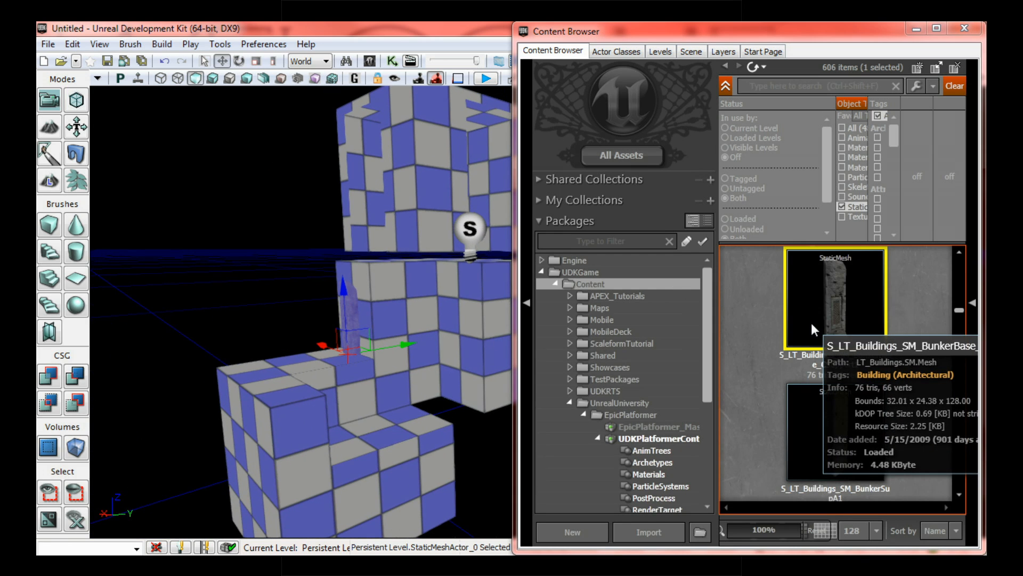
left_click_drag(843, 418, 354, 384)
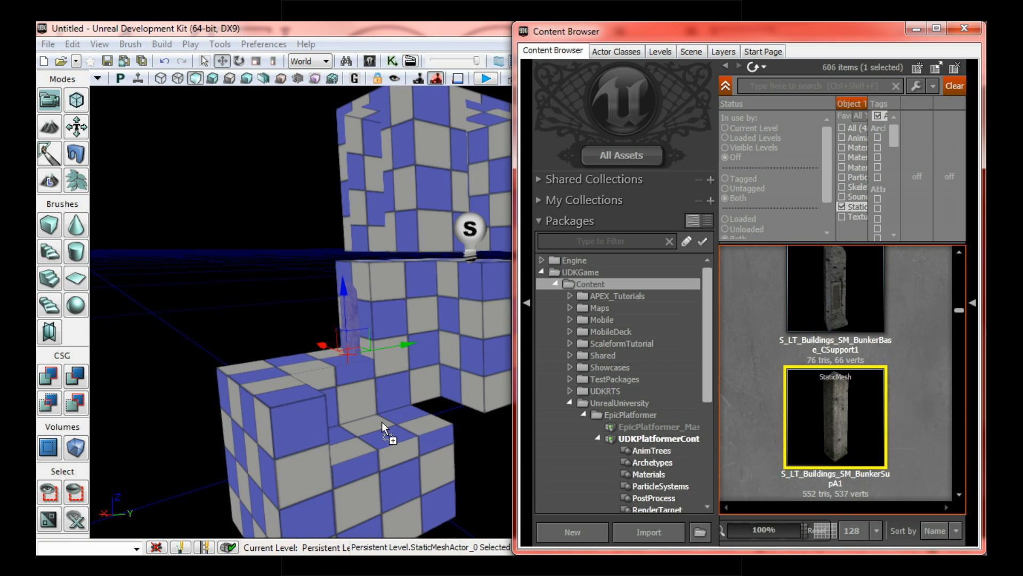
left_click_drag(387, 423, 387, 423)
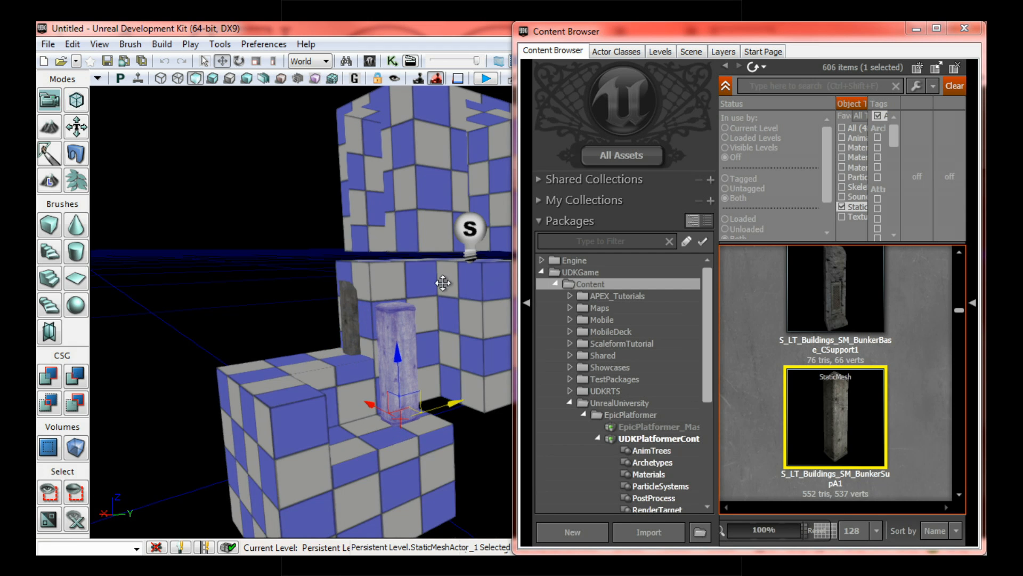
left_click_drag(335, 419, 297, 396)
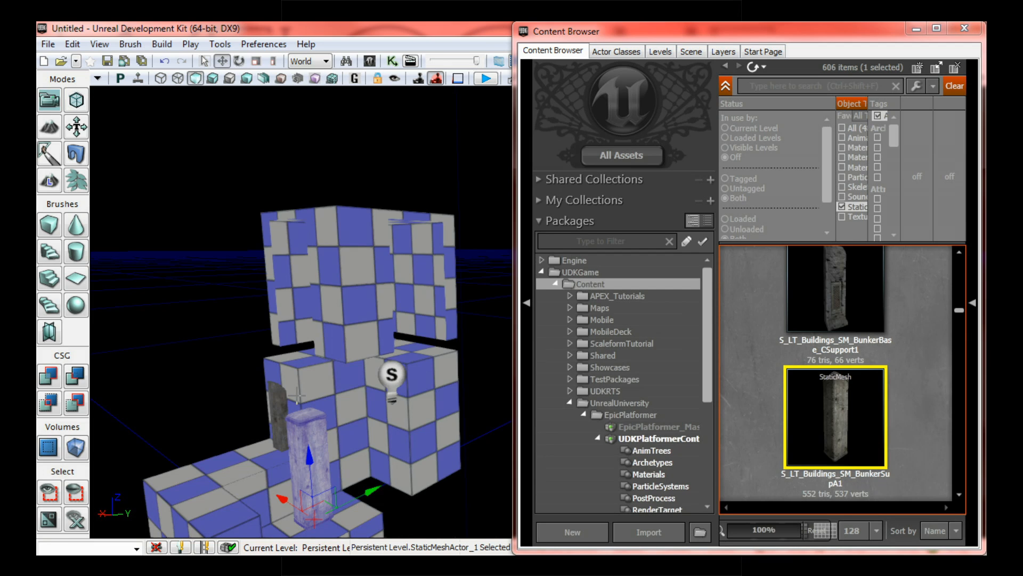
mouse_move(368, 494)
left_mouse_down()
mouse_move(381, 471)
mouse_move(370, 511)
mouse_move(378, 509)
left_mouse_up()
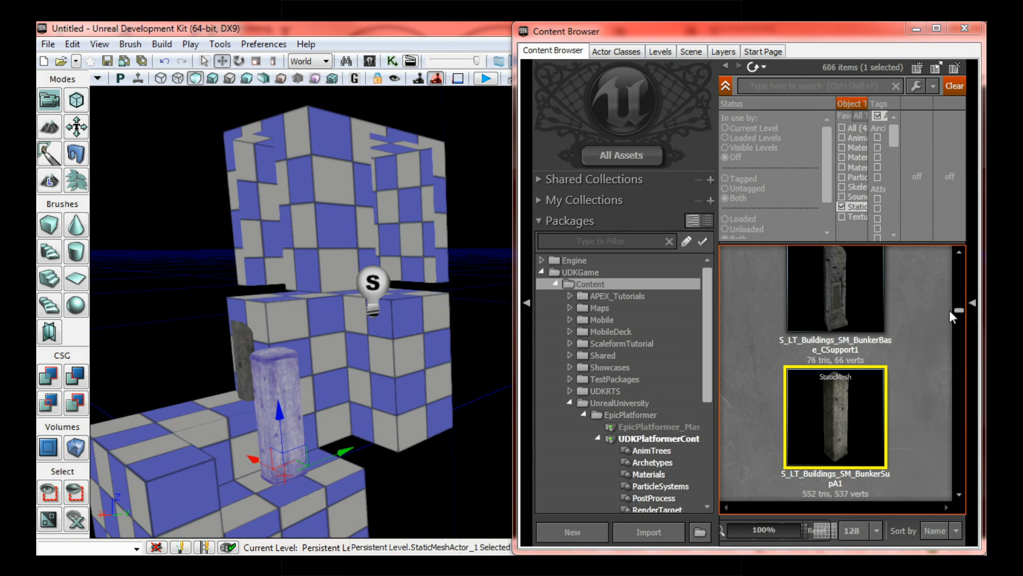
Place three more S_LT_Buildings_SM_BunkerSupA1 pillars, two on the lower block and one on top of the tower.
left_click_drag(818, 474, 241, 360)
left_click_drag(829, 398, 277, 386)
middle_click_drag(389, 437, 388, 351)
left_click_drag(415, 414, 422, 469)
left_click_drag(823, 393, 405, 293)
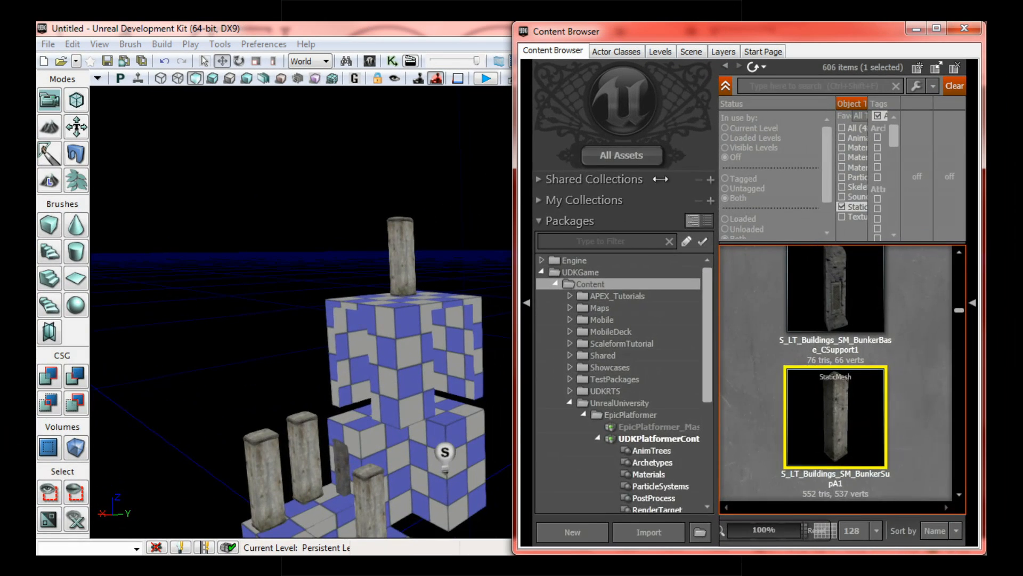
Widen the Content Browser's asset area and filter all object types down to Decal Materials.
left_click_drag(874, 228, 791, 228)
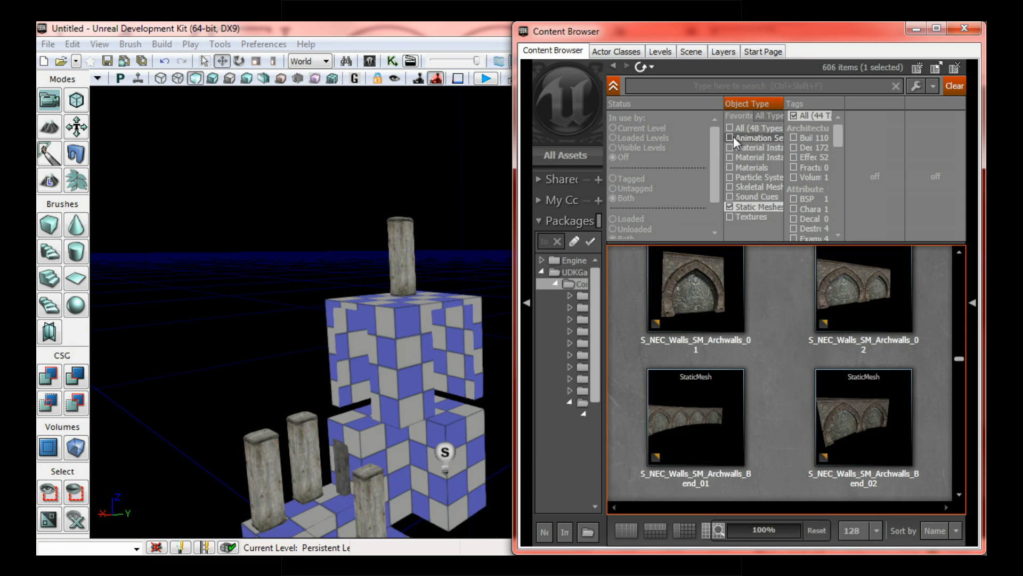
left_click(763, 115)
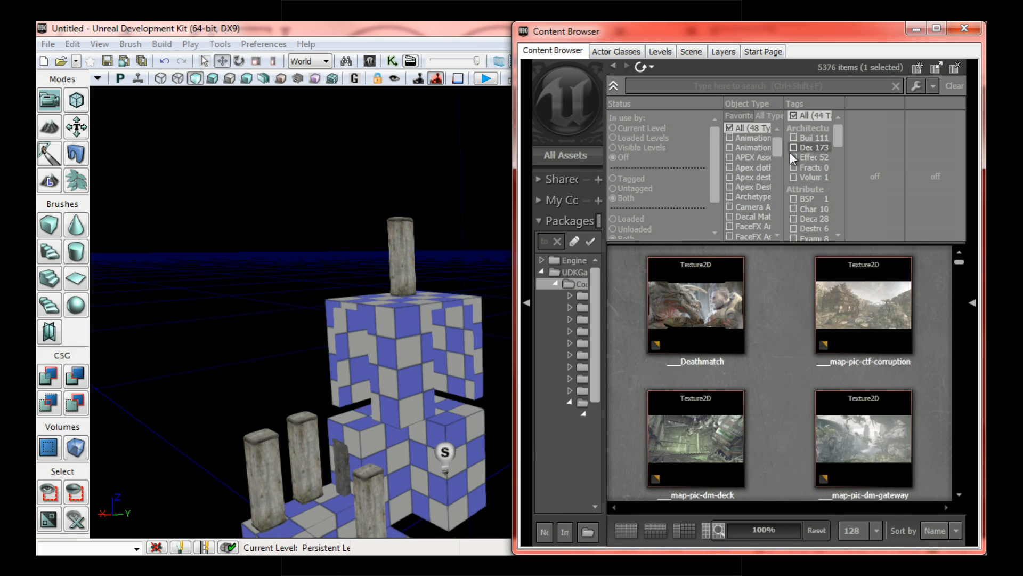
left_click_drag(778, 142, 776, 152)
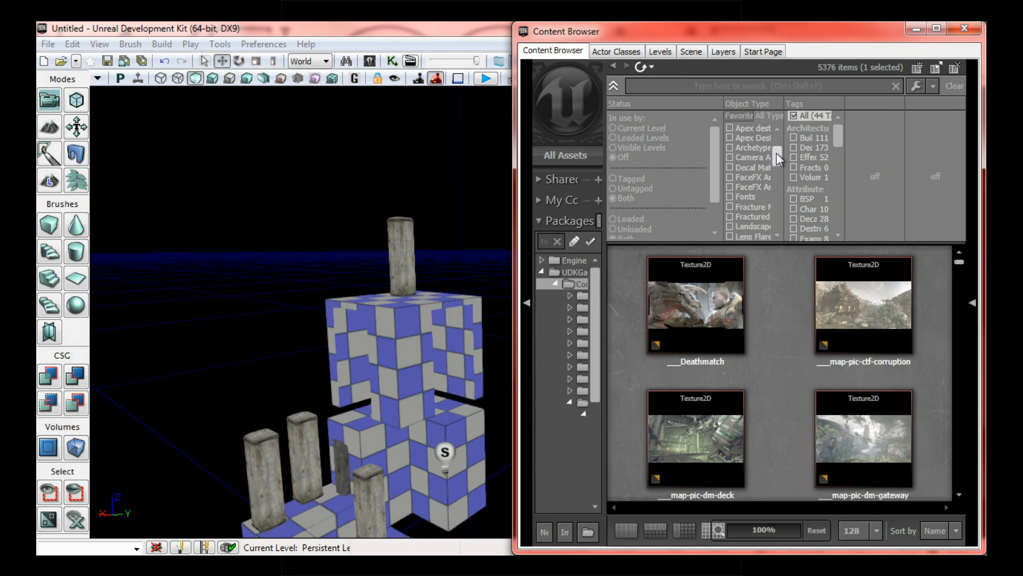
left_click(731, 167)
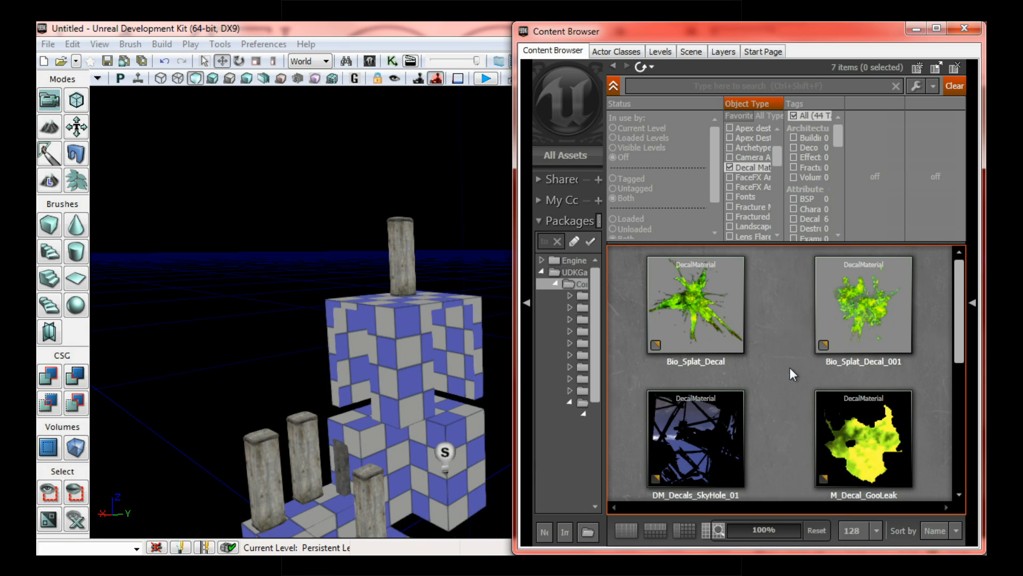
Load Bio_Splat_Decal_001, place it on the lower block and raise it above a pillar so it projects onto the pillar's top.
mouse_move(844, 331)
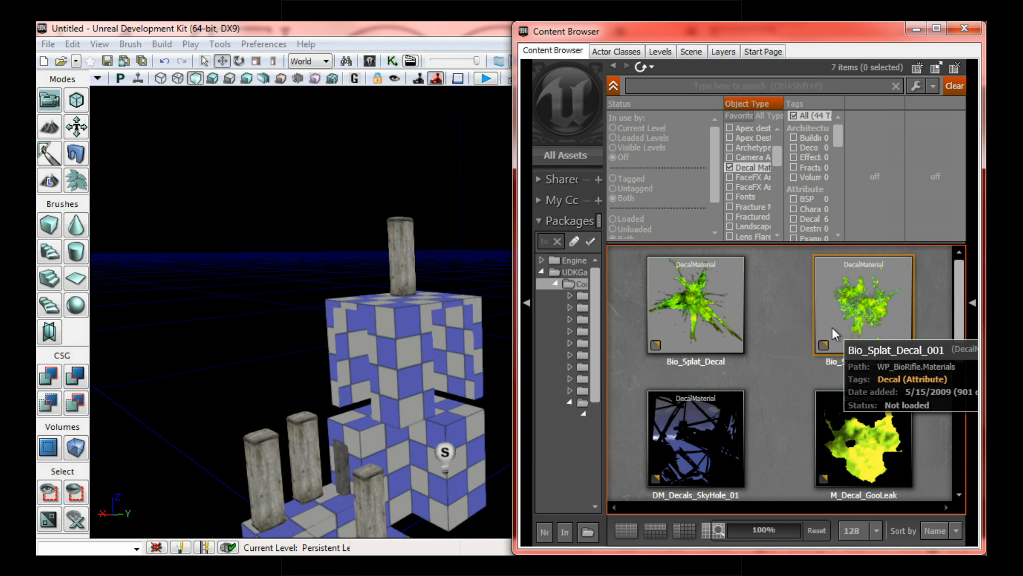
right_click(832, 328)
left_click(807, 383)
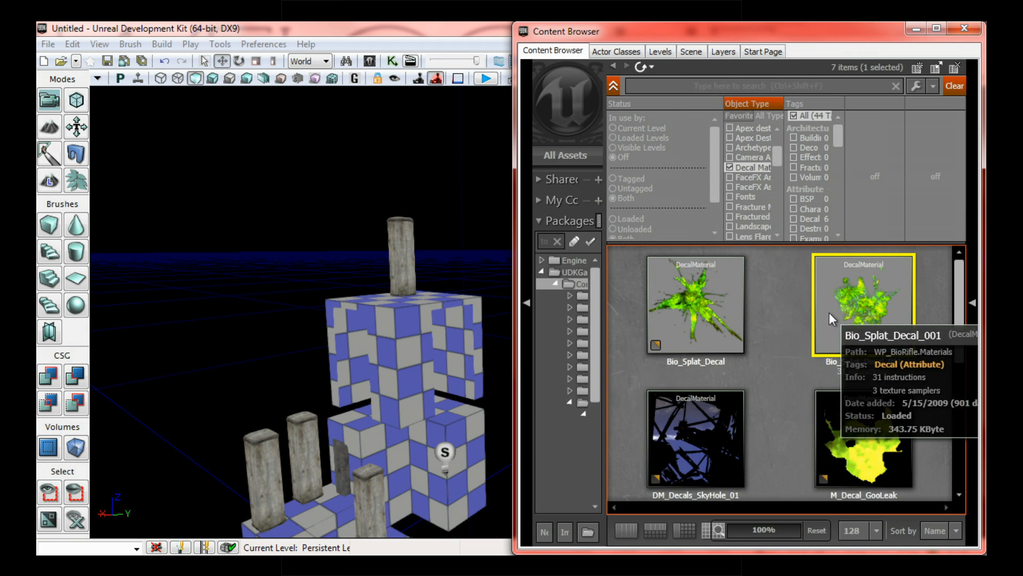
left_click_drag(392, 442, 395, 504)
left_click_drag(833, 323, 368, 418)
left_click_drag(365, 345, 356, 237)
left_click_drag(333, 290, 319, 287)
left_click_drag(304, 348, 398, 349)
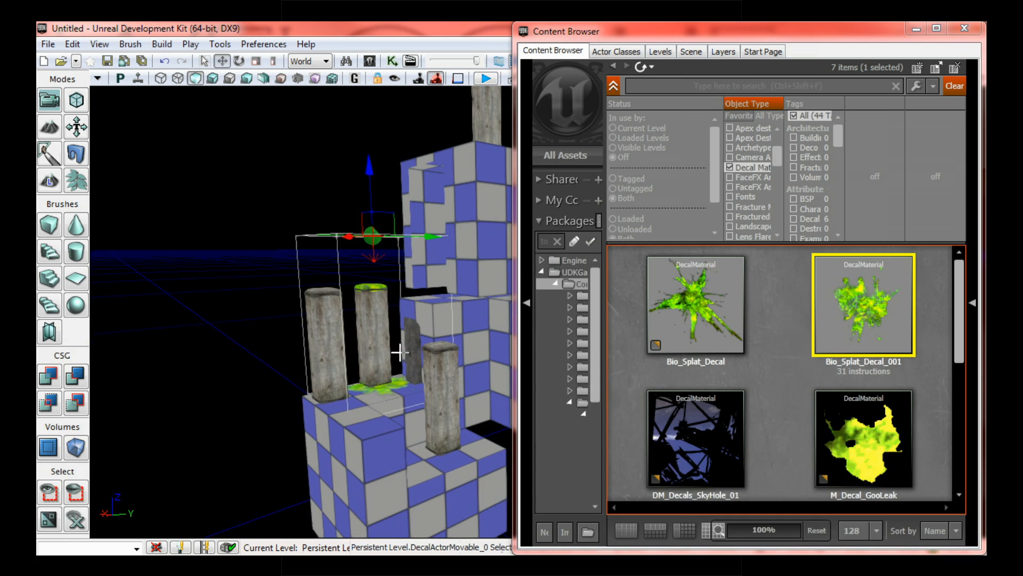
Place two more Bio_Splat_Decal_001 decals, across the front pillar and on the tower's upper side, and adjust the upper decal's position.
left_click_drag(847, 312, 341, 230)
left_click(313, 279)
left_click_drag(313, 279, 298, 304)
left_click_drag(862, 331, 386, 286)
left_click_drag(349, 201, 349, 190)
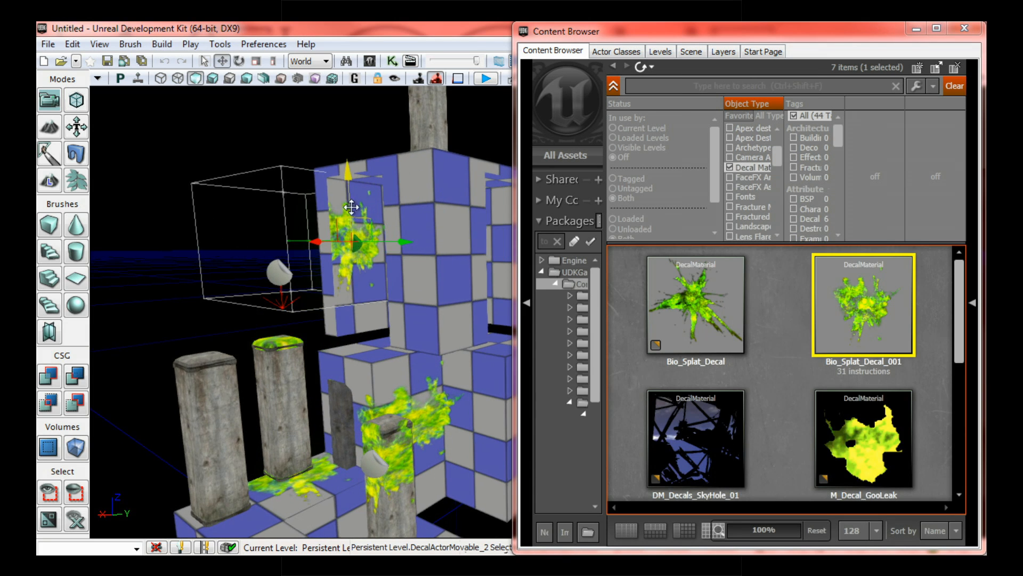
left_click_drag(321, 245, 350, 248)
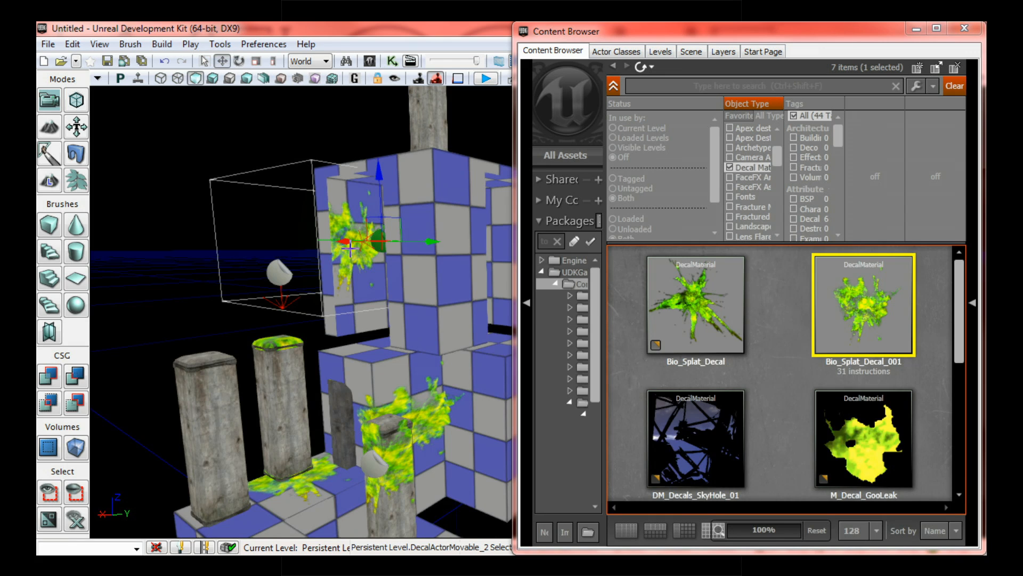
Step through the remaining points of the Decals [B] slide.
left_click(382, 135)
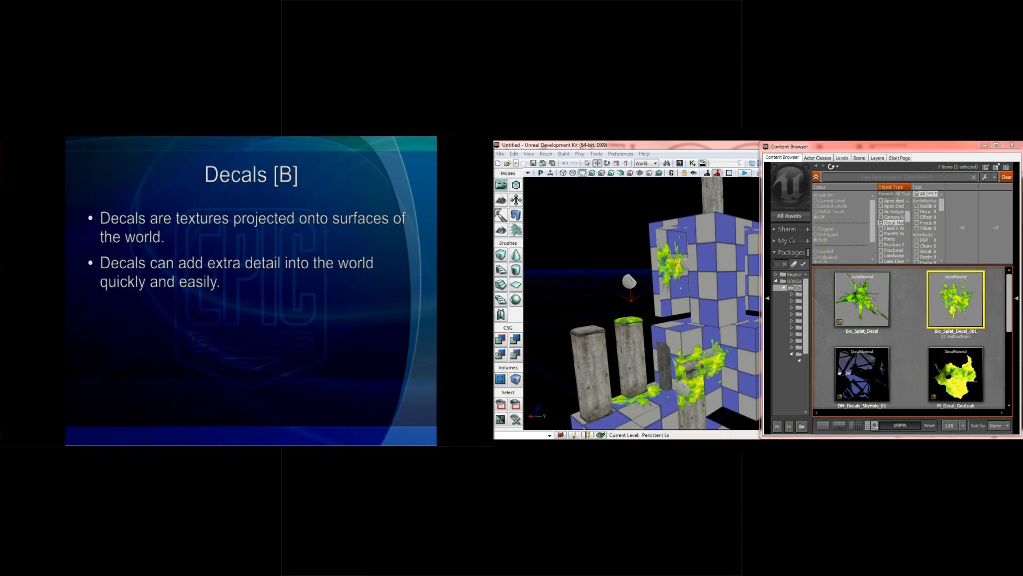
left_click(304, 307)
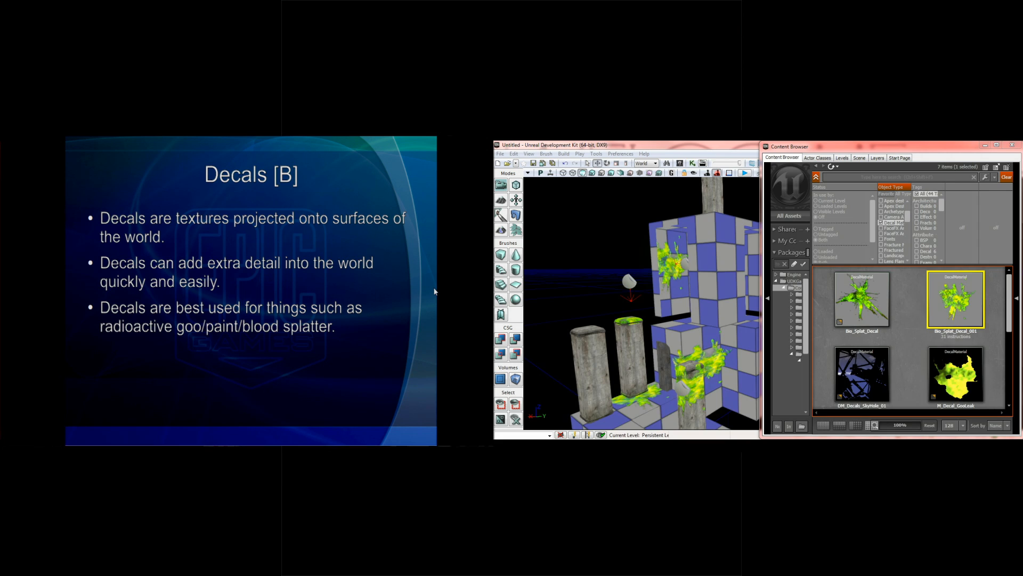
left_click(409, 300)
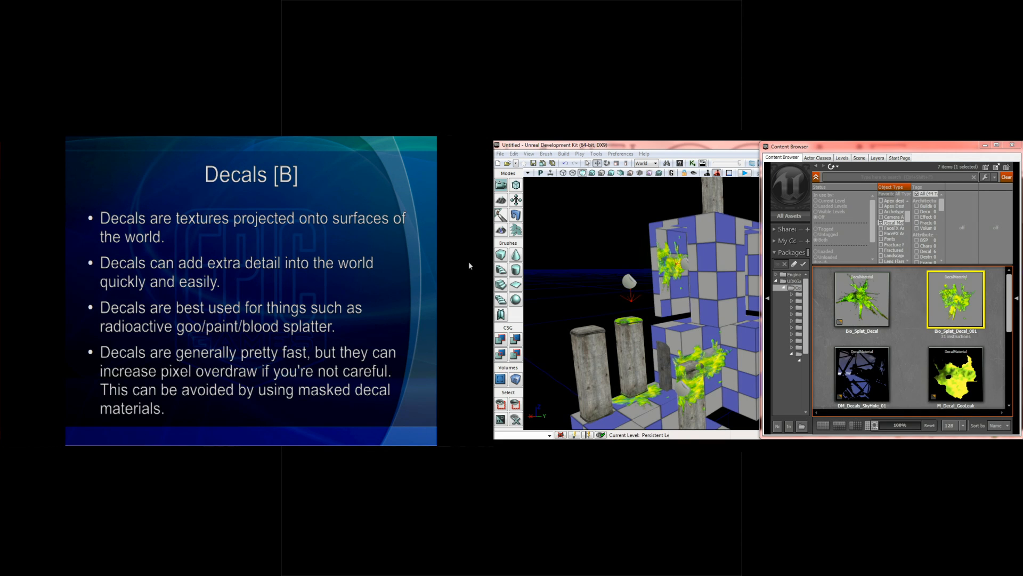
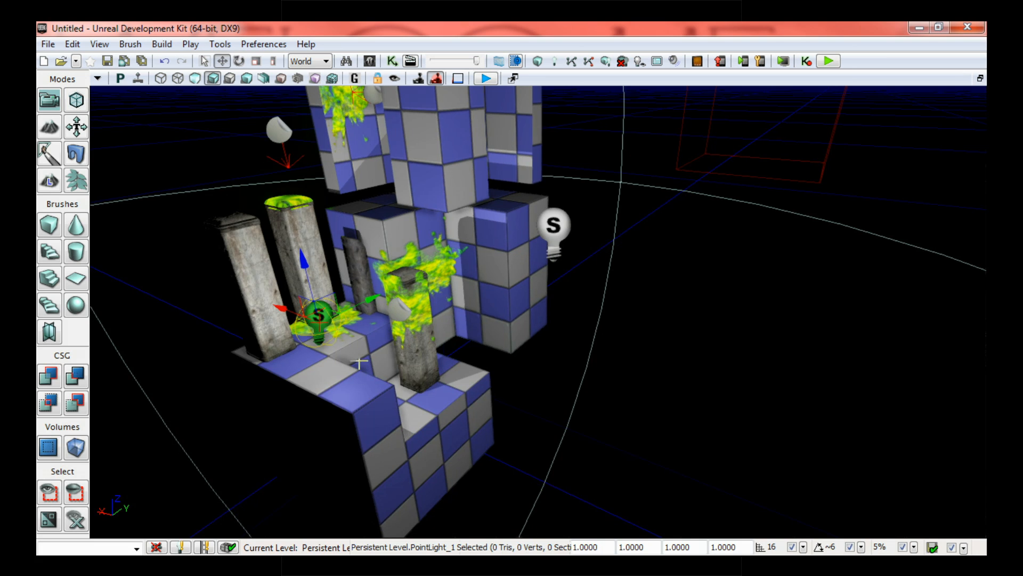
Raise the point light among the pillars and nudge the point light beside the tower.
left_click_drag(352, 324, 339, 254)
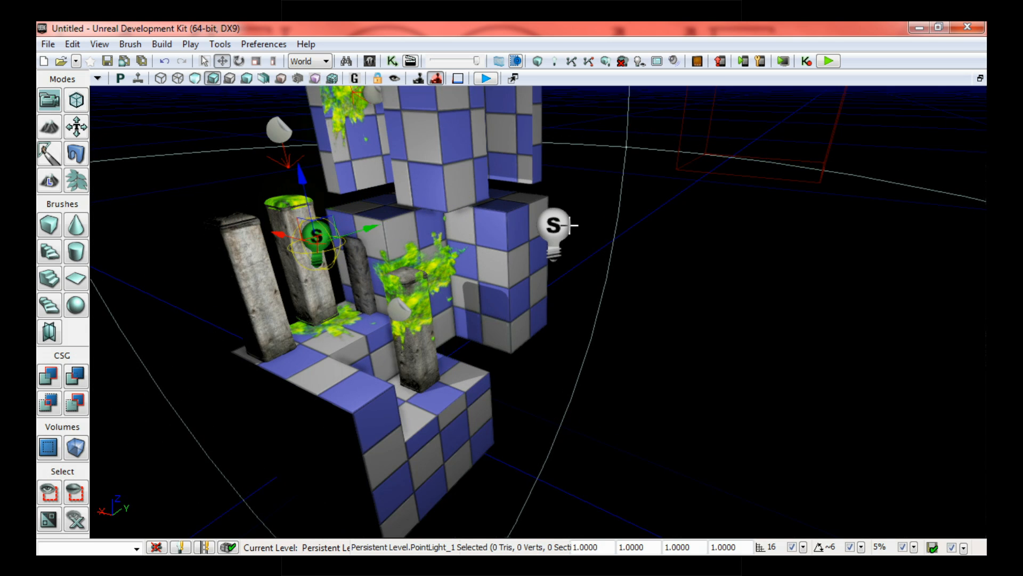
left_click(553, 225)
left_click_drag(552, 203, 565, 185)
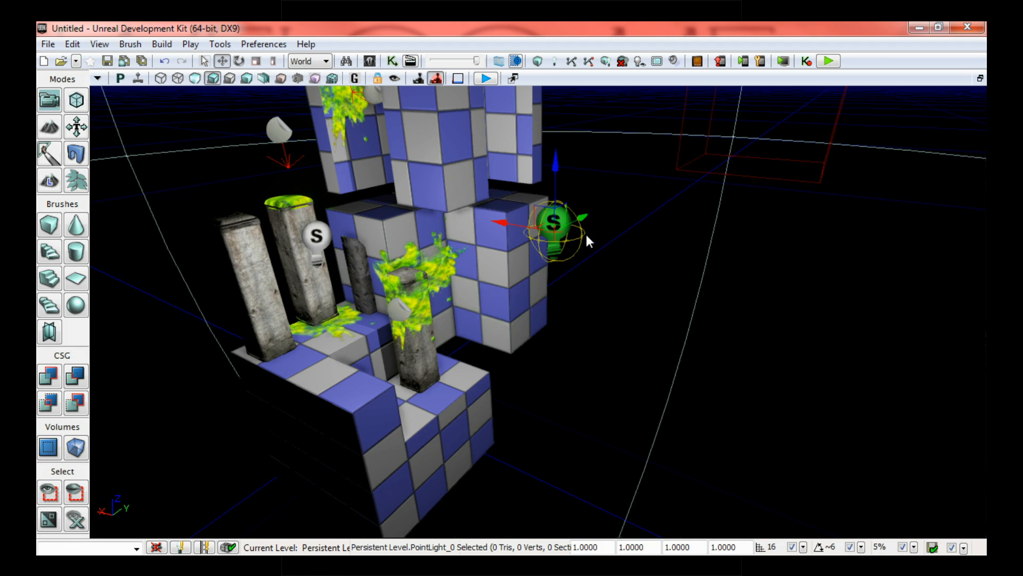
Convert the point light beside the tower into a SpotLight.
right_click(564, 218)
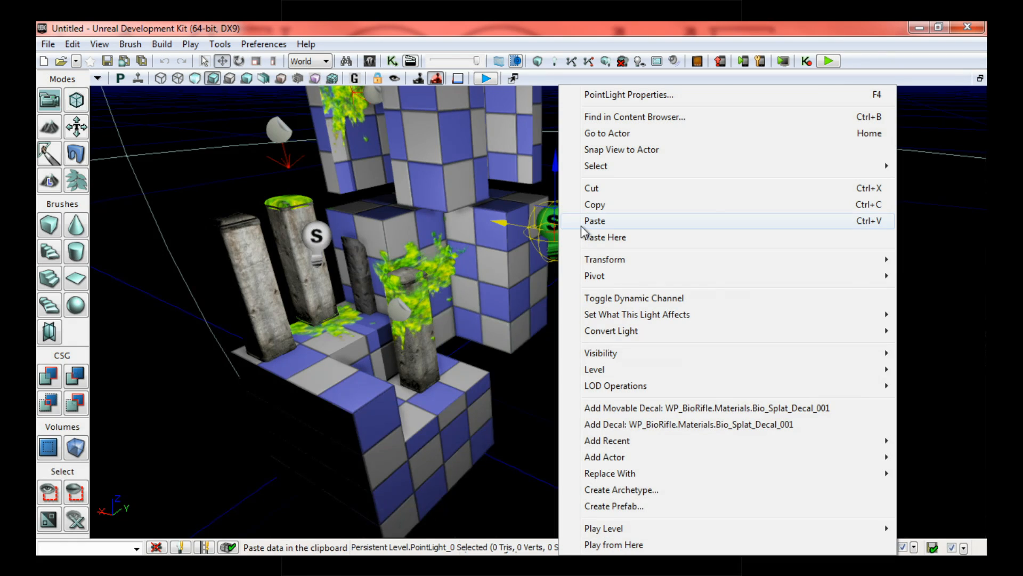
mouse_move(595, 332)
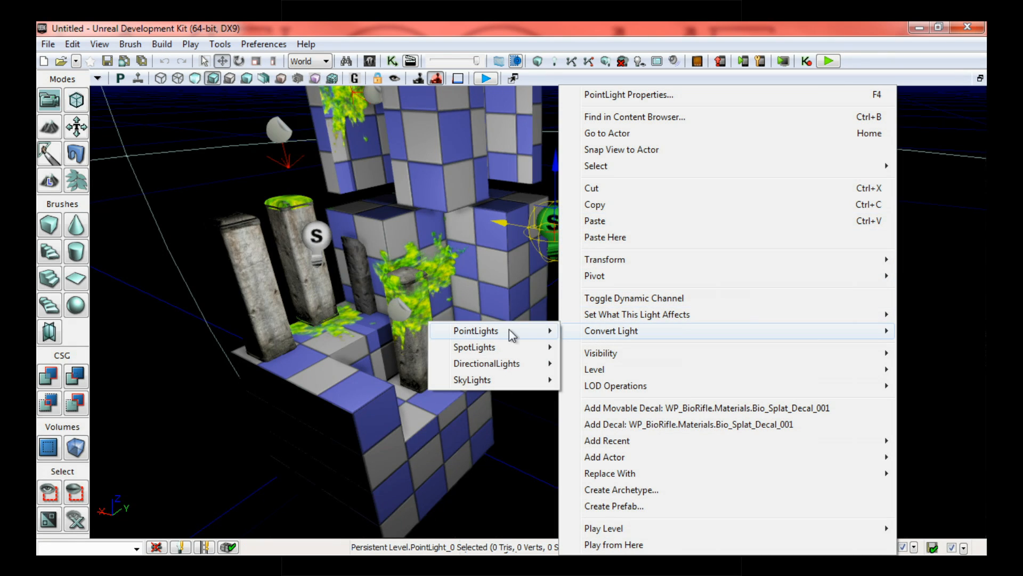
mouse_move(512, 347)
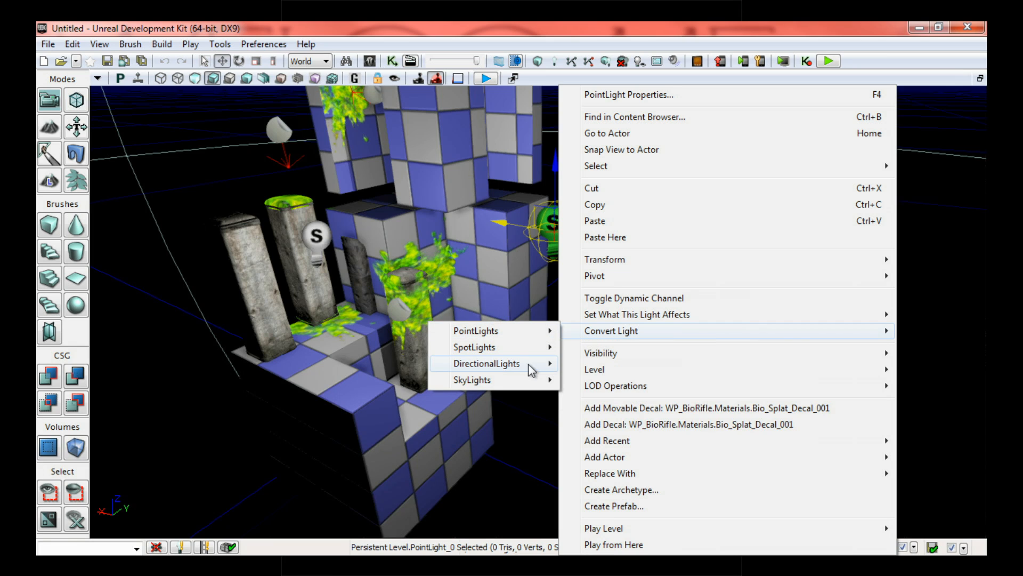
mouse_move(527, 363)
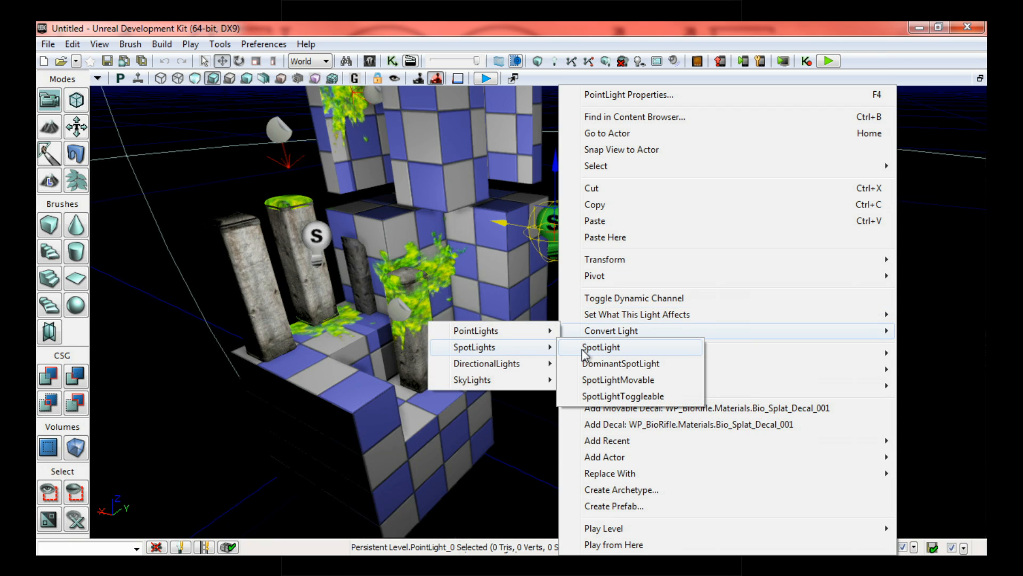
left_click(586, 345)
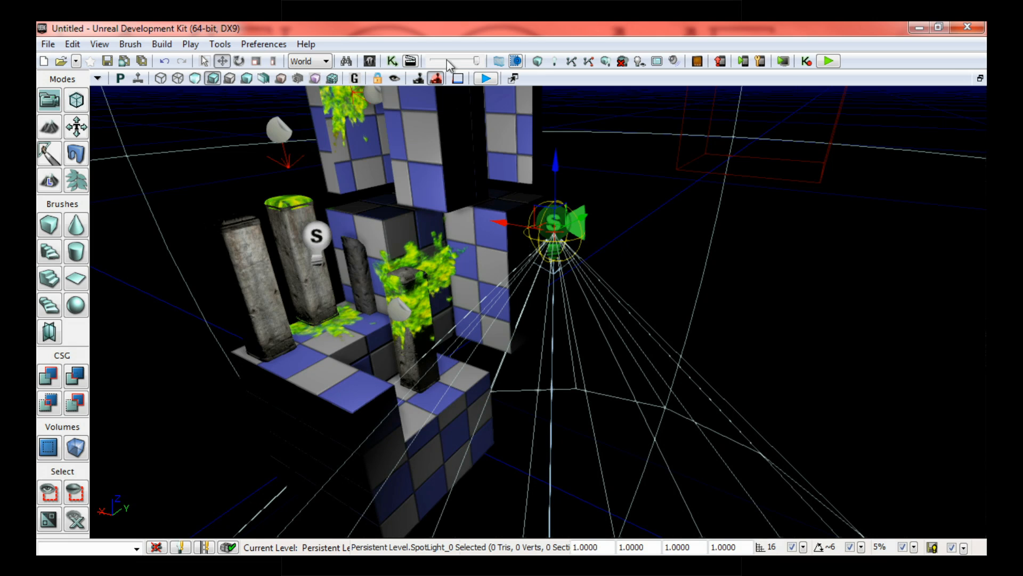
Rotate the spot light so its cone points sideways at the tower and pillars.
left_click(240, 61)
left_click_drag(586, 176, 642, 184)
left_click_drag(537, 256, 504, 254)
left_click_drag(645, 241, 585, 254)
left_click(602, 283)
left_click(565, 223)
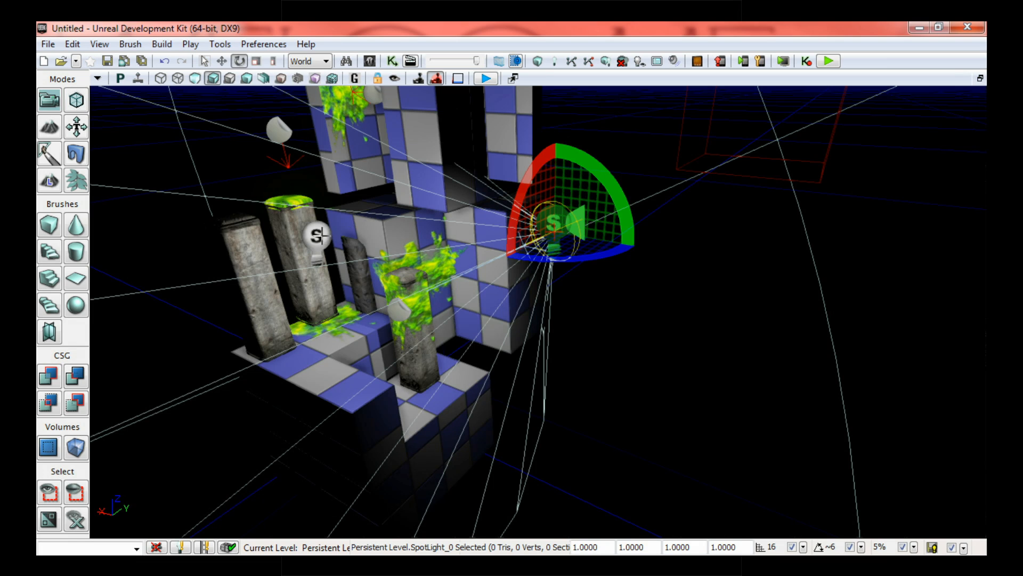
Convert the spot light into a DirectionalLight and rotate it to change the light's direction.
right_click(551, 227)
mouse_move(611, 331)
mouse_move(515, 368)
left_click(571, 363)
mouse_move(592, 353)
right_mouse_down()
mouse_move(595, 336)
mouse_move(603, 354)
right_mouse_up()
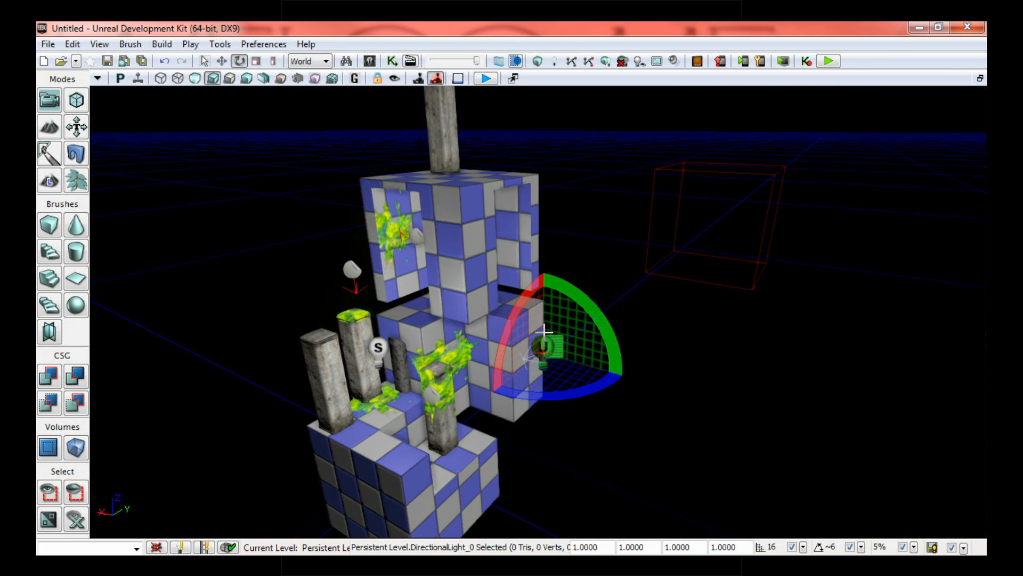
mouse_move(597, 309)
left_mouse_down()
mouse_move(543, 266)
mouse_move(483, 282)
mouse_move(549, 251)
mouse_move(623, 339)
mouse_move(597, 298)
mouse_move(612, 303)
mouse_move(622, 373)
mouse_move(610, 415)
mouse_move(590, 354)
mouse_move(634, 356)
mouse_move(633, 379)
mouse_move(600, 424)
mouse_move(594, 368)
mouse_move(543, 429)
mouse_move(503, 401)
mouse_move(536, 424)
mouse_move(618, 373)
mouse_move(554, 269)
mouse_move(577, 278)
mouse_move(592, 311)
left_mouse_up()
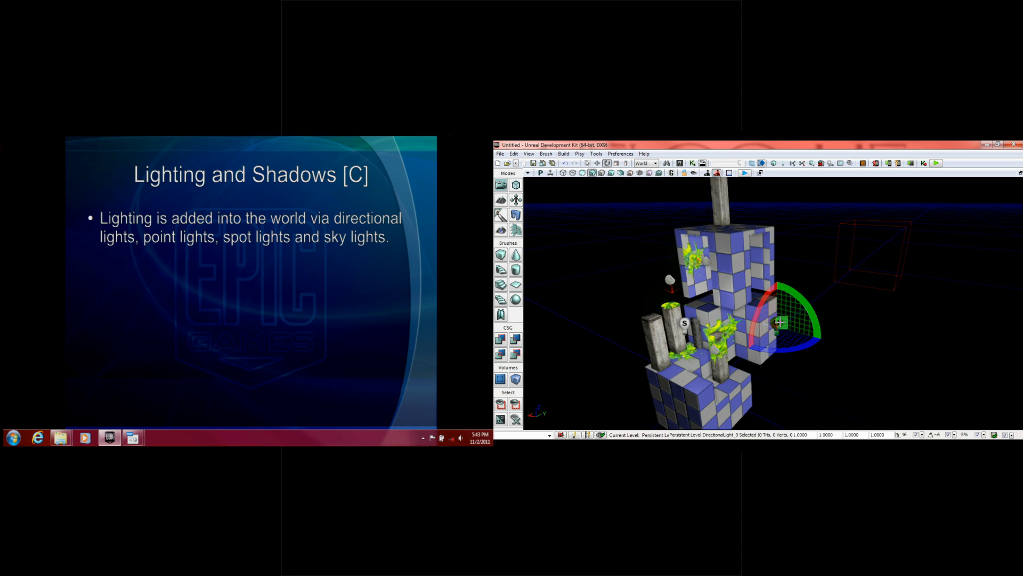
Convert the directional light into a SkyLight and raise it beside the tower's upper block.
right_click(783, 326)
mouse_move(804, 315)
mouse_move(747, 341)
left_click(791, 343)
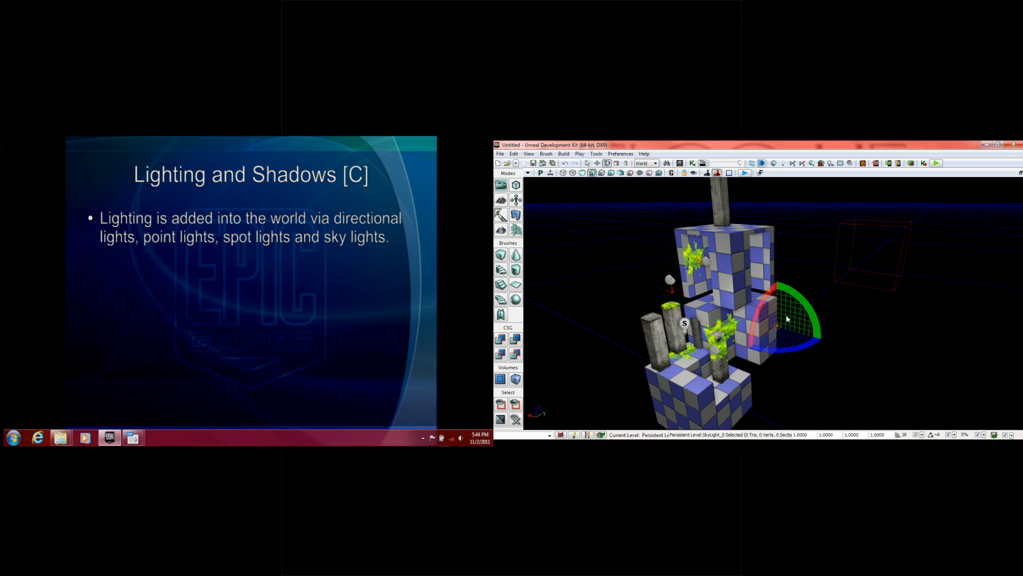
left_click(597, 162)
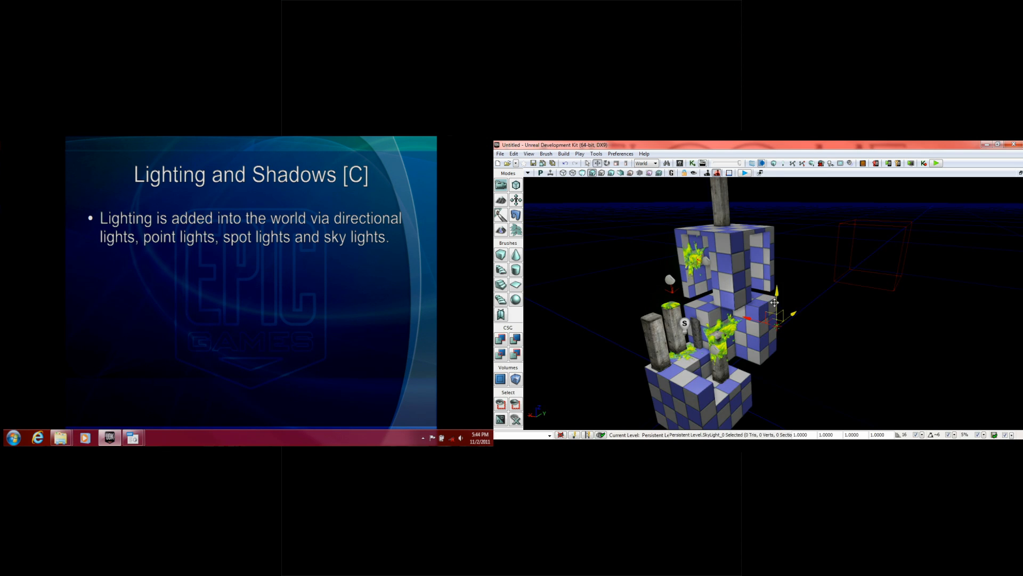
left_click_drag(776, 297, 783, 258)
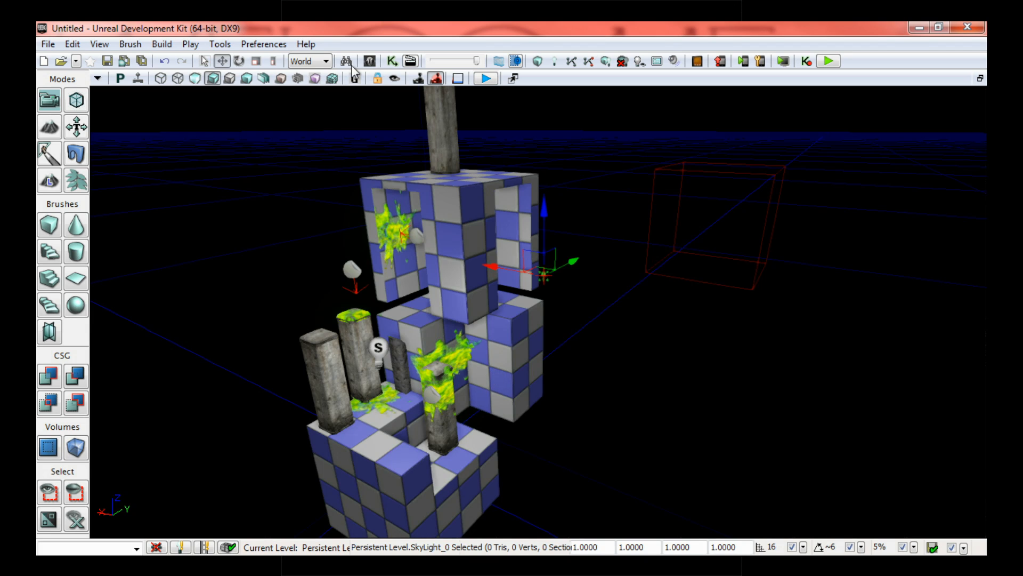
left_click(565, 277)
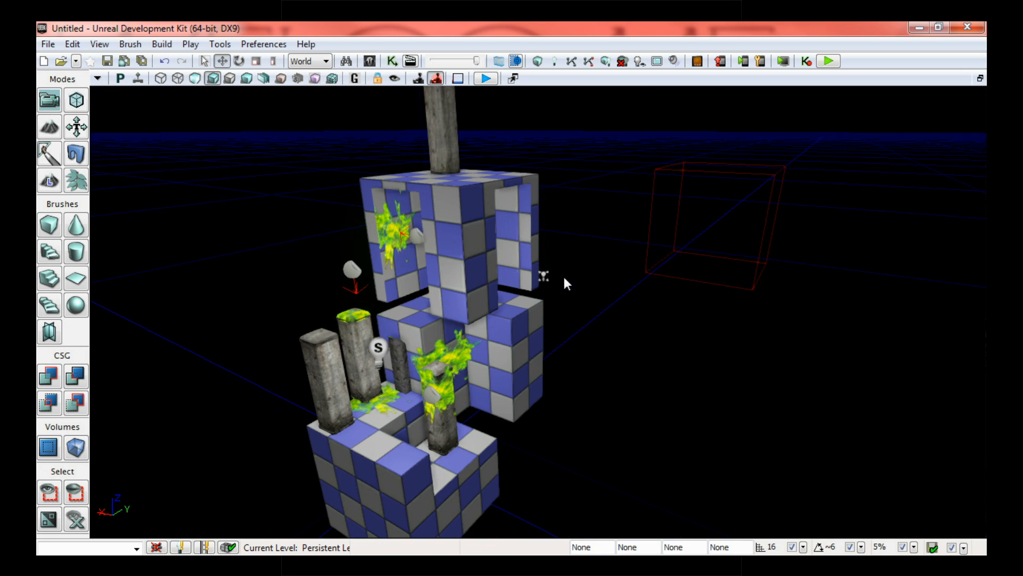
left_click(543, 272)
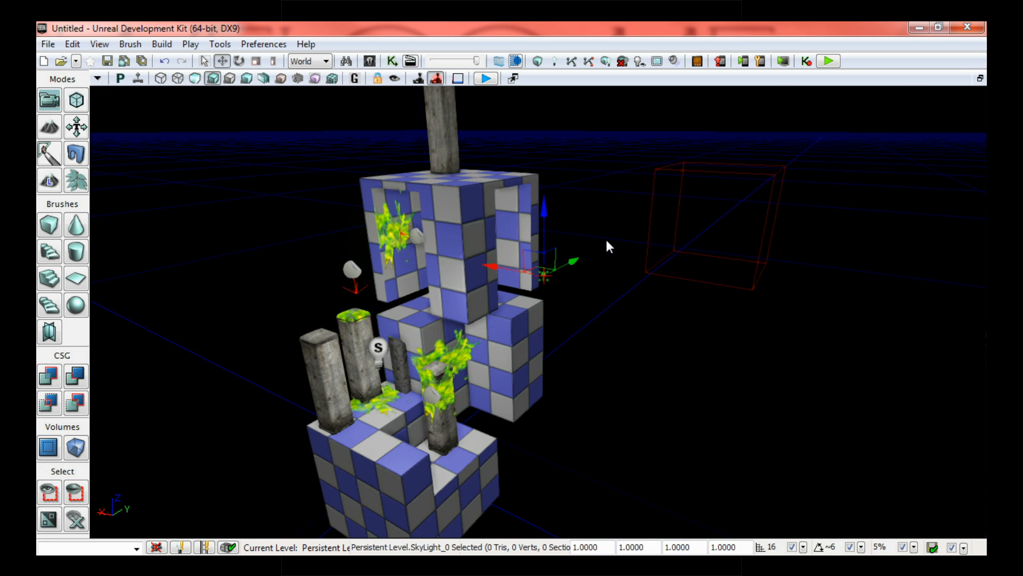
key("F4")
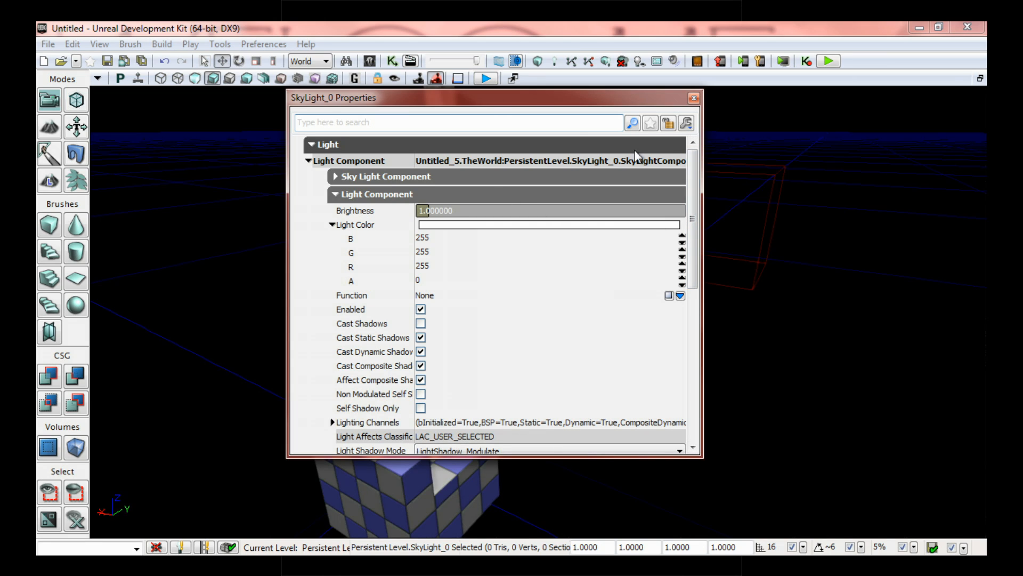
left_click(693, 97)
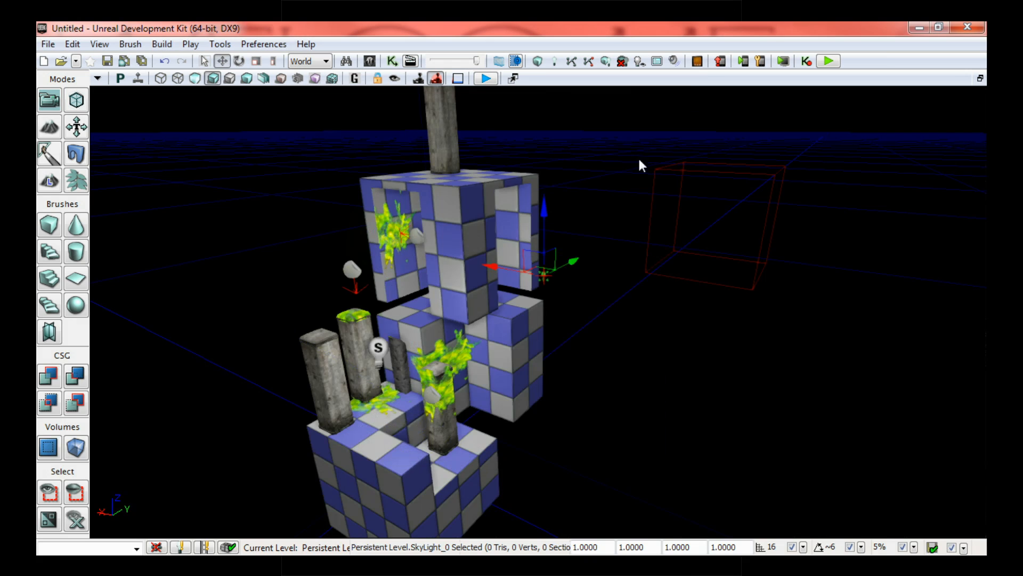
In the sky light's properties, set the green channel of its Light Color to 0.
double_click(549, 278)
left_click(325, 144)
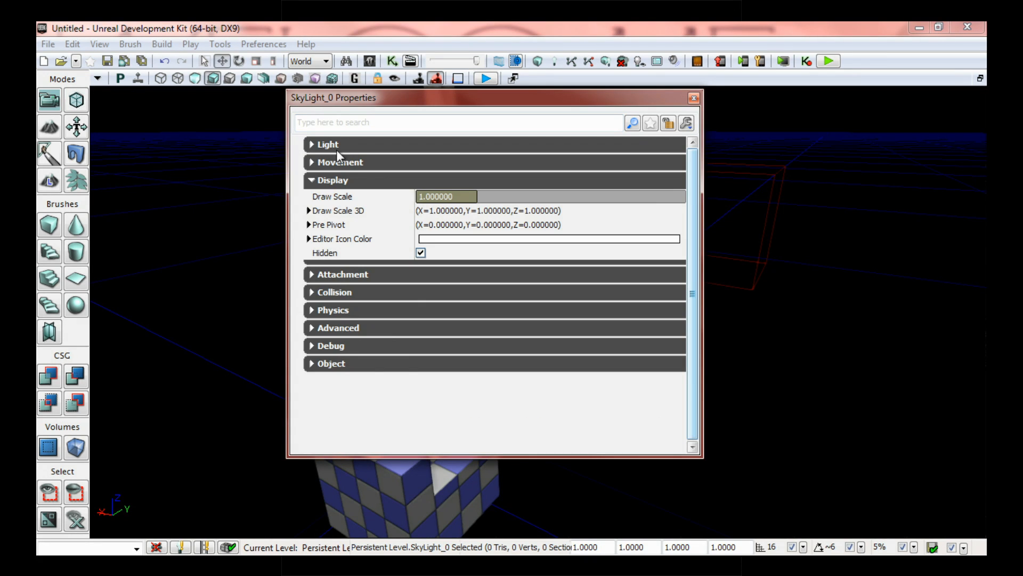
left_click(334, 144)
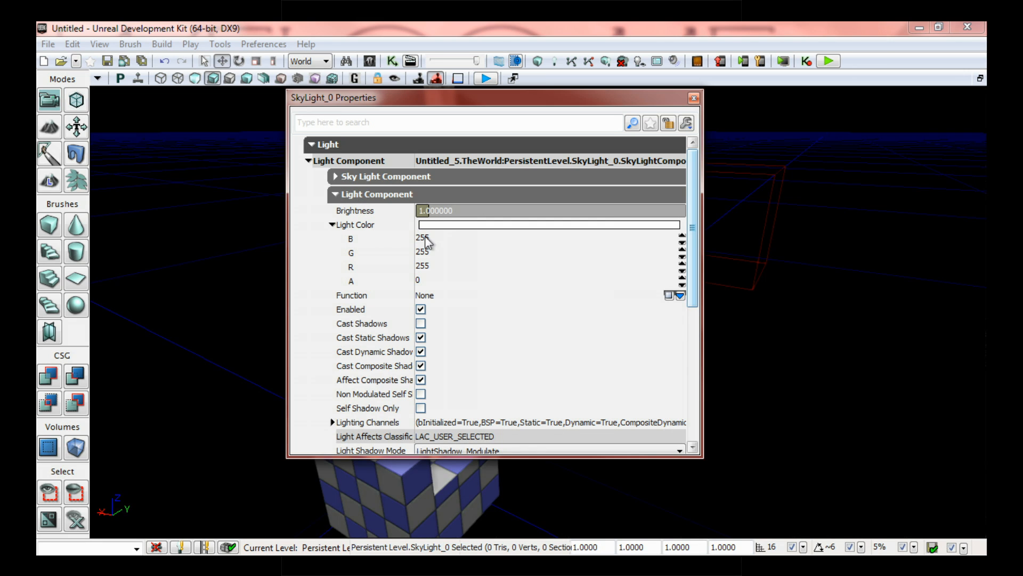
left_click_drag(486, 104, 248, 85)
left_click_drag(460, 213, 300, 213)
left_click(266, 233)
type("0")
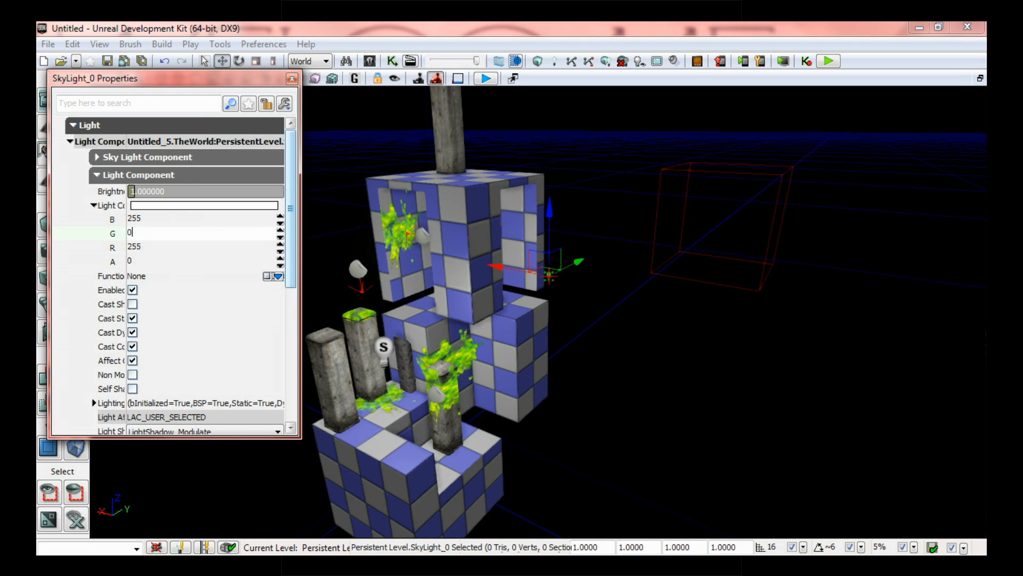
key("Return")
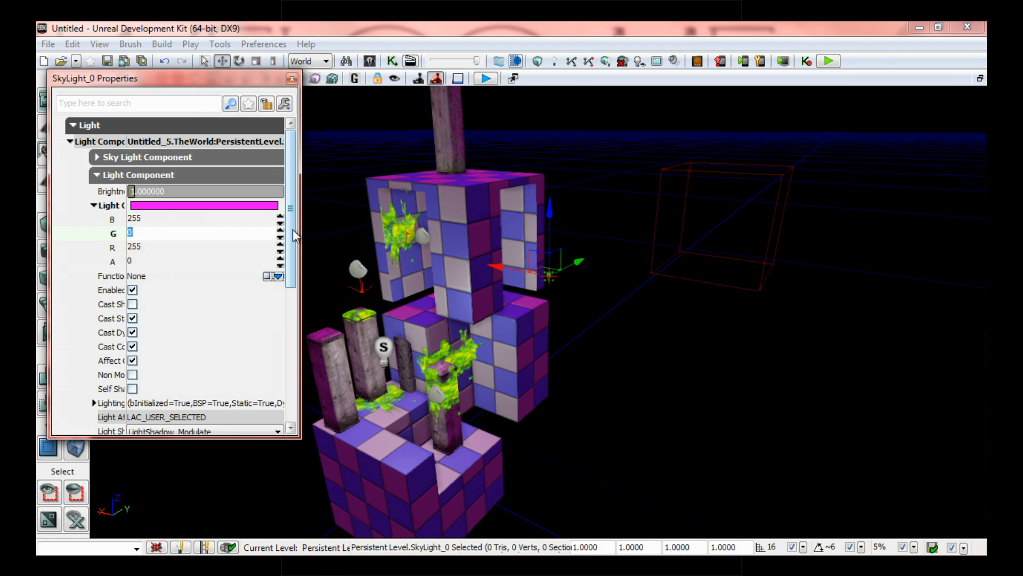
Try a sky light brightness of 6, set it to 0.5 and close the light's properties.
left_click(154, 192)
type("6")
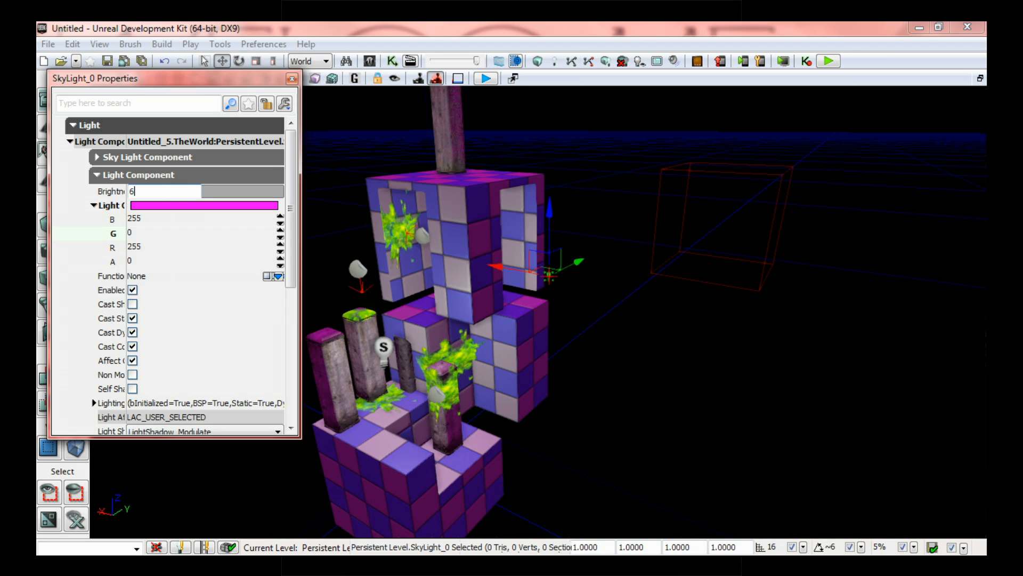
key("Return")
type("0.5")
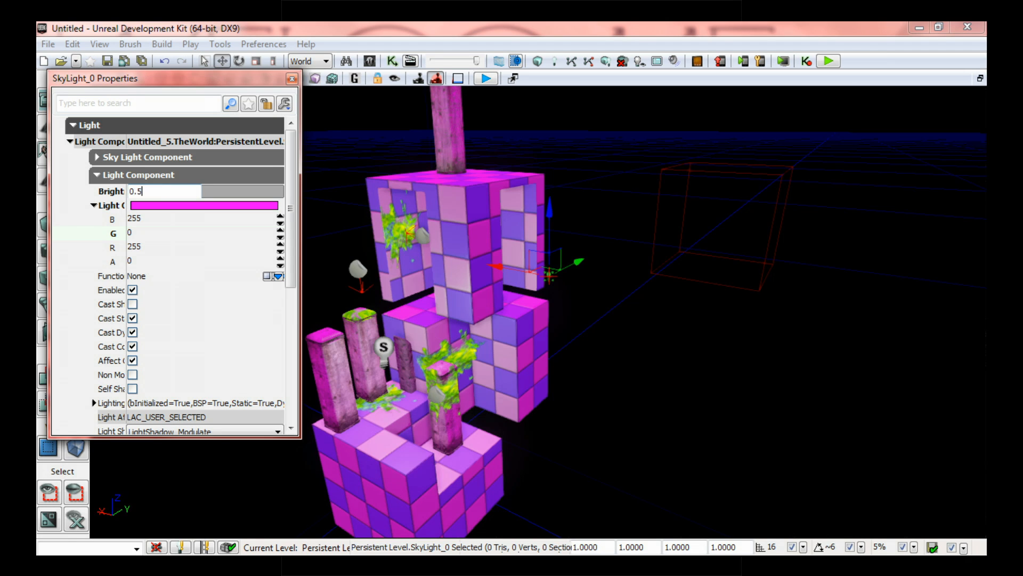
key("Return")
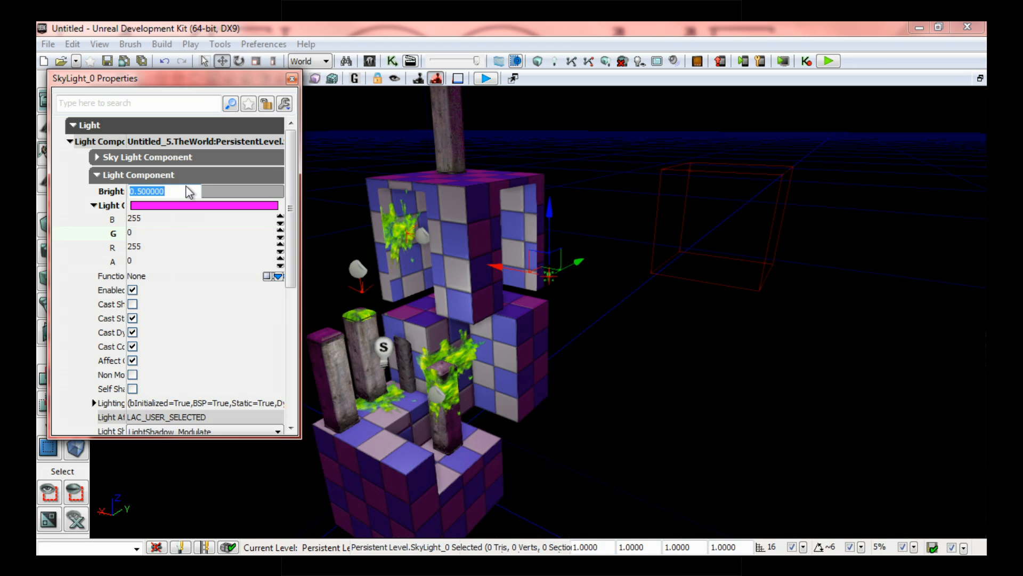
left_click(292, 79)
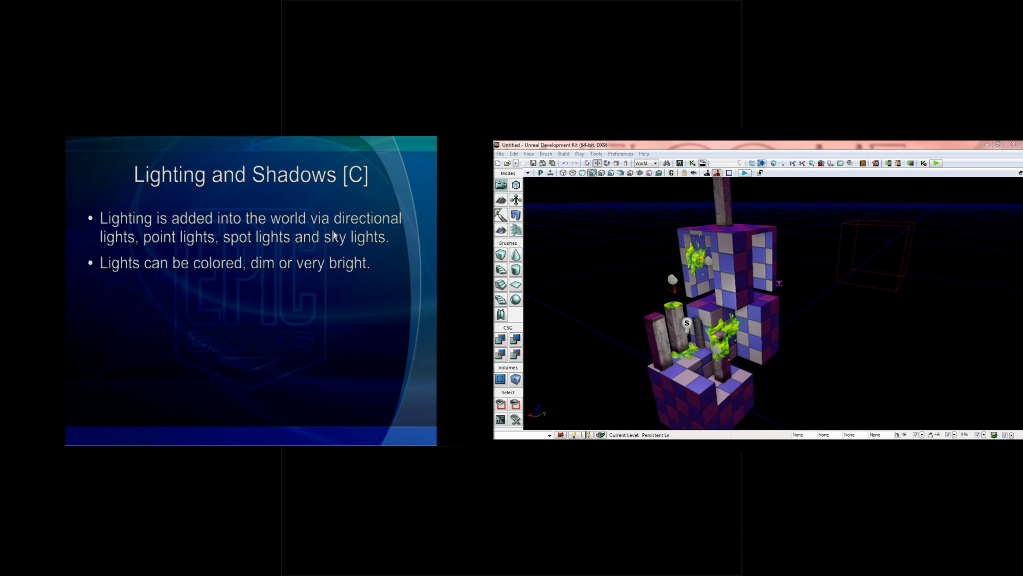
Switch to the slides and step through the remaining points of Lighting and Shadows [C].
left_click(336, 228)
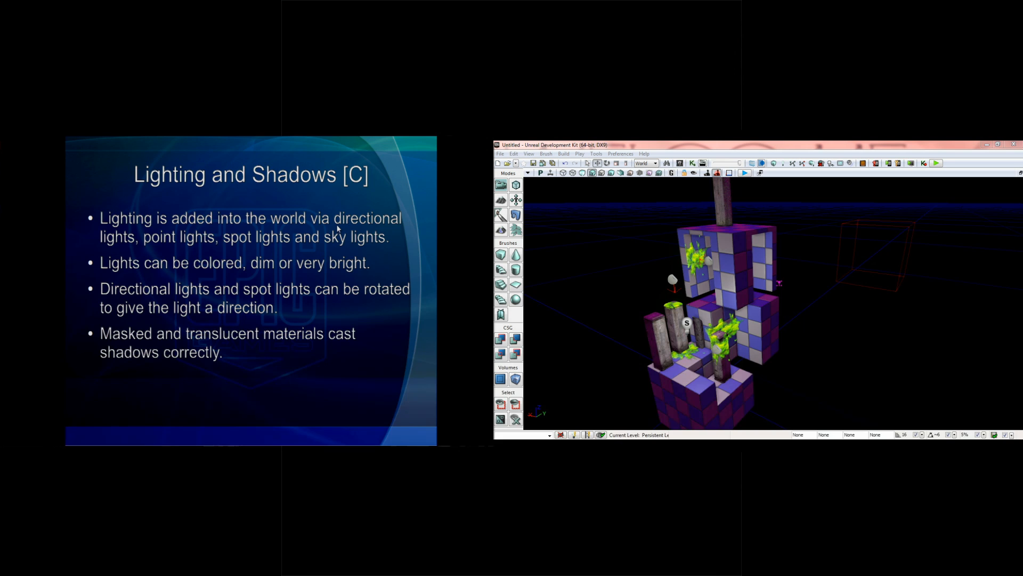
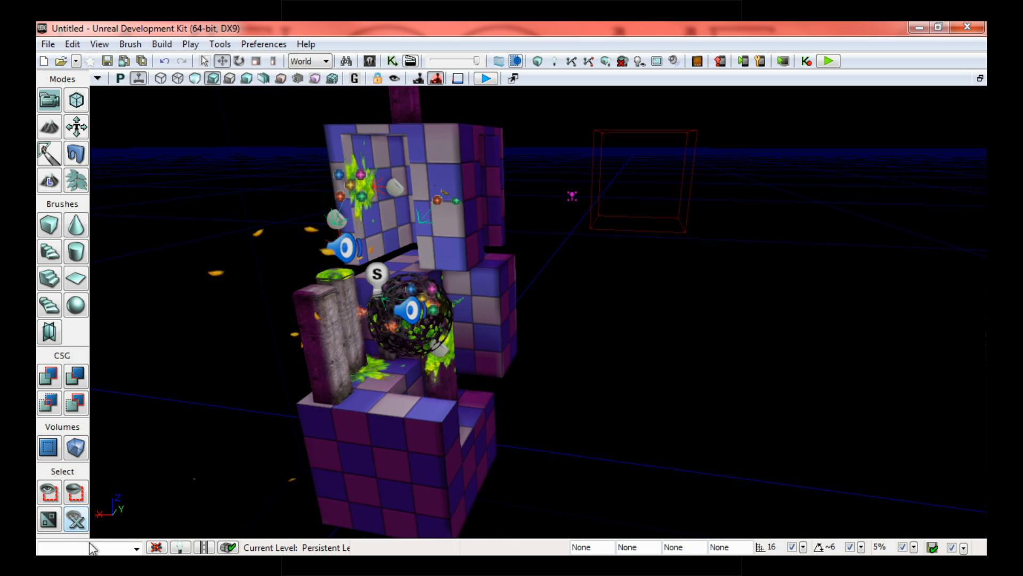
Select the red builder brush behind the level in the editor and move it along X closer to the tower.
left_click_drag(265, 331, 320, 338)
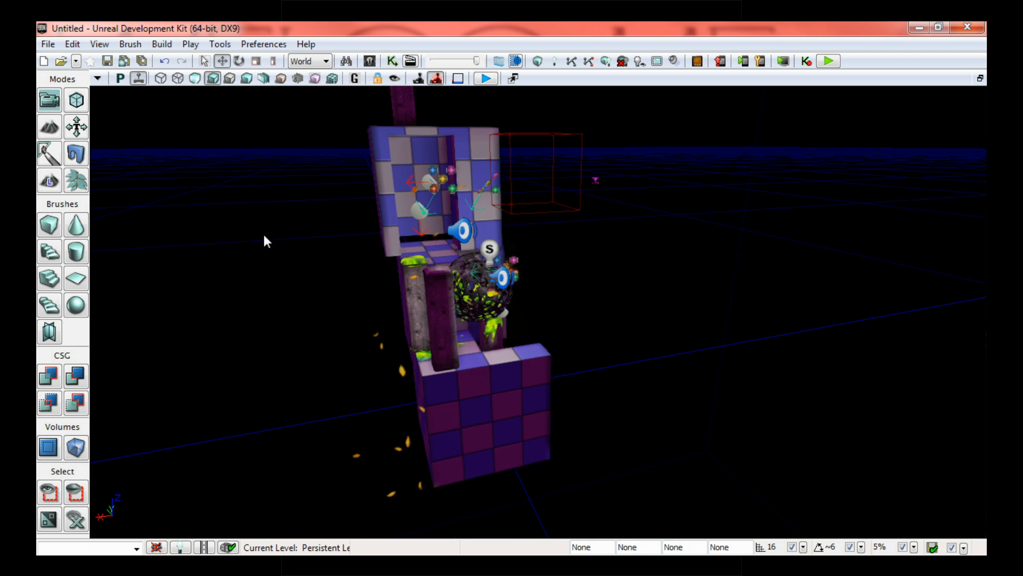
left_click_drag(649, 227, 616, 235)
middle_click_drag(616, 235, 616, 203)
left_click(569, 211)
mouse_move(576, 242)
left_mouse_down()
mouse_move(591, 210)
mouse_move(552, 242)
mouse_move(583, 256)
left_mouse_up()
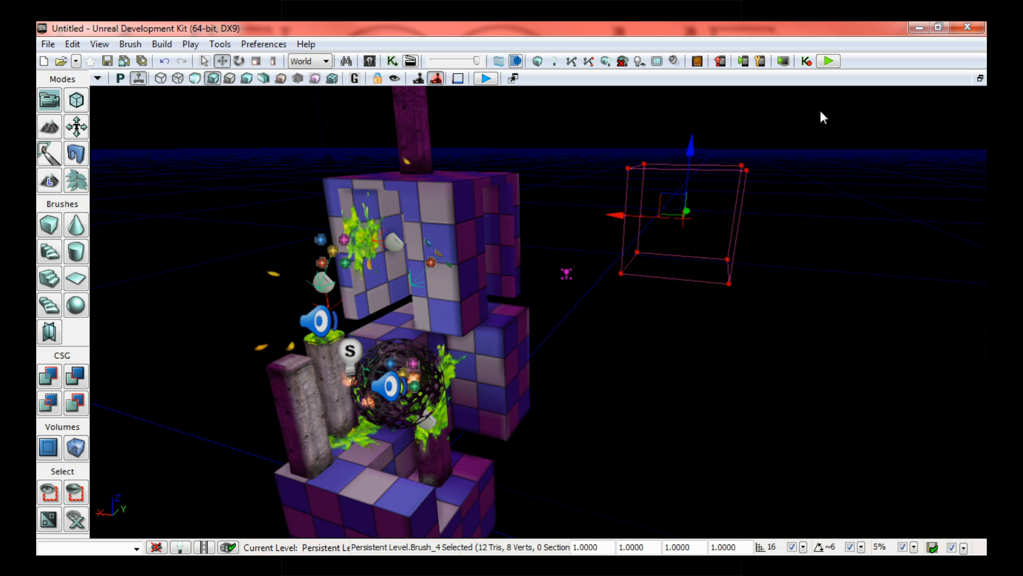
left_click_drag(626, 213, 547, 200)
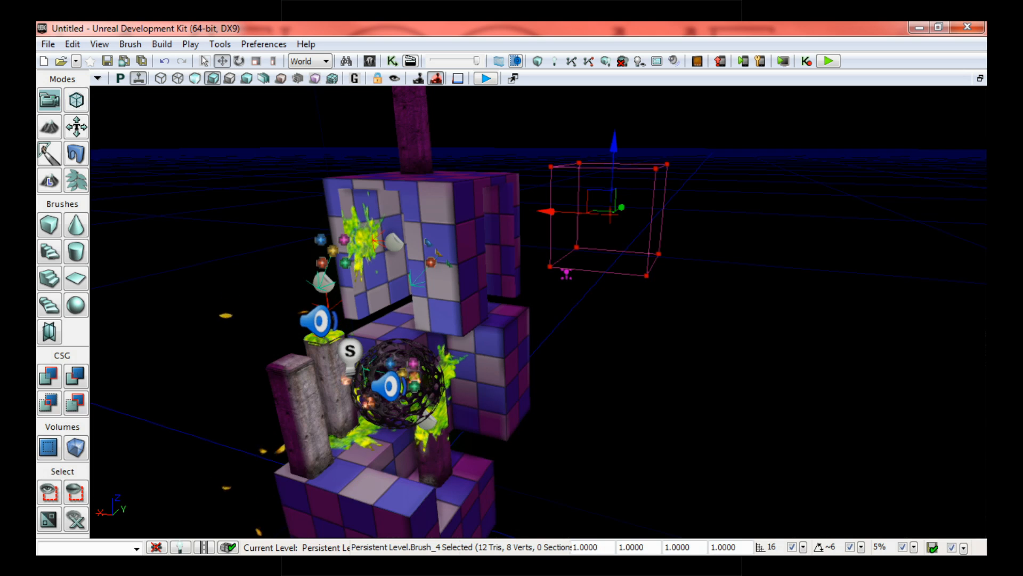
Rebuild the builder brush as a cube with X, Y and Z set to 2048.
right_click(49, 233)
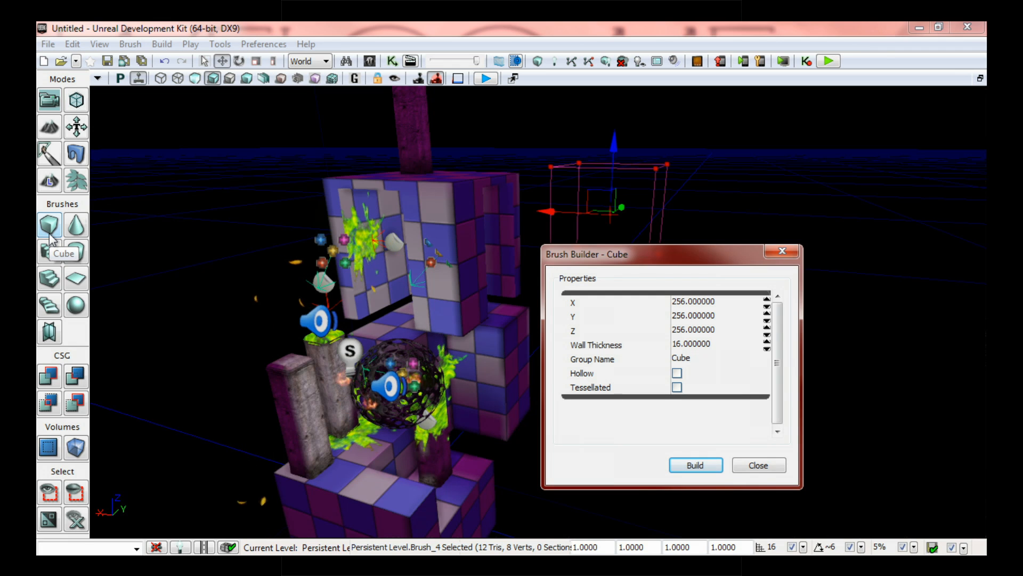
left_click(741, 302)
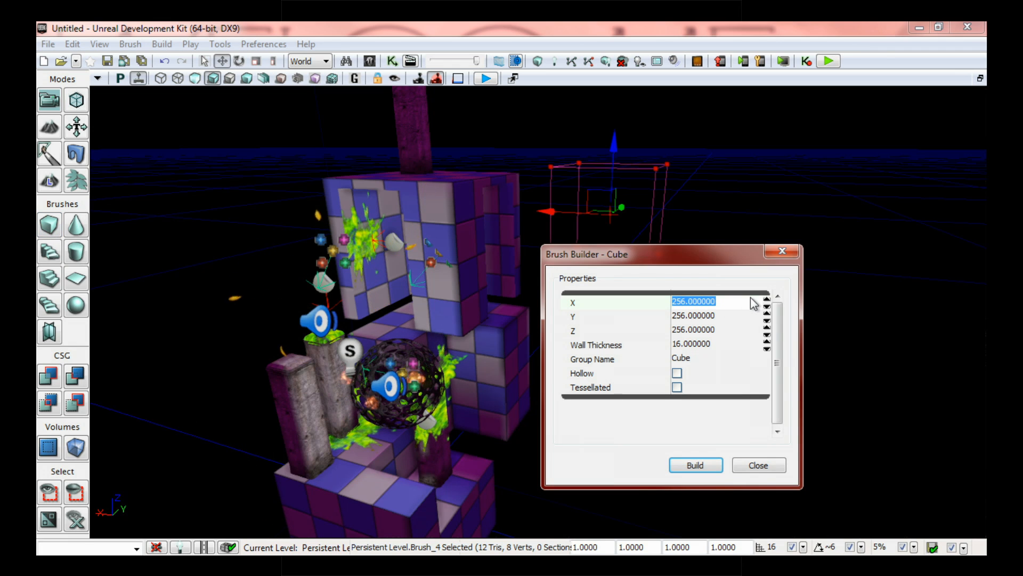
type("2048")
key("Tab")
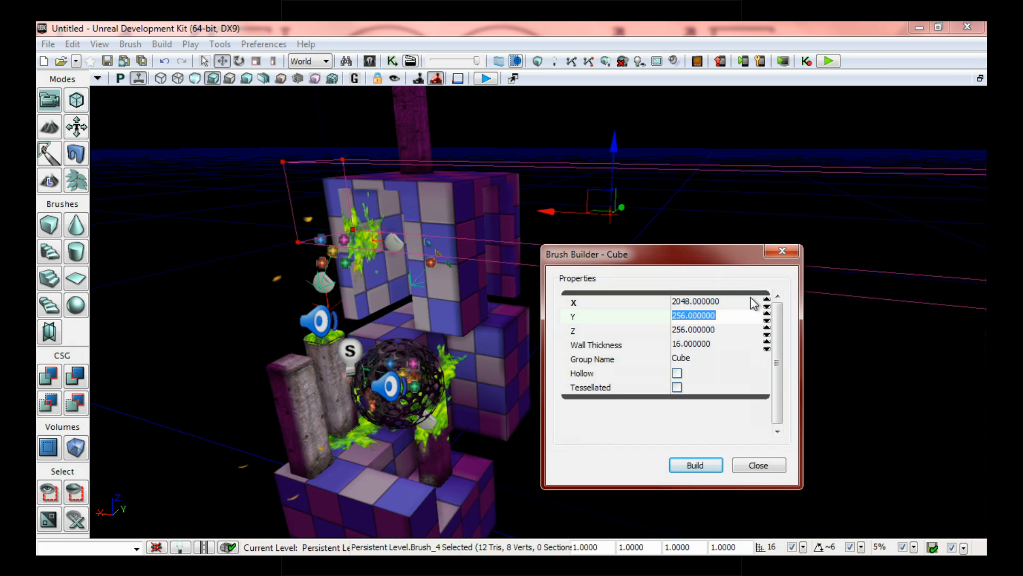
type("2048")
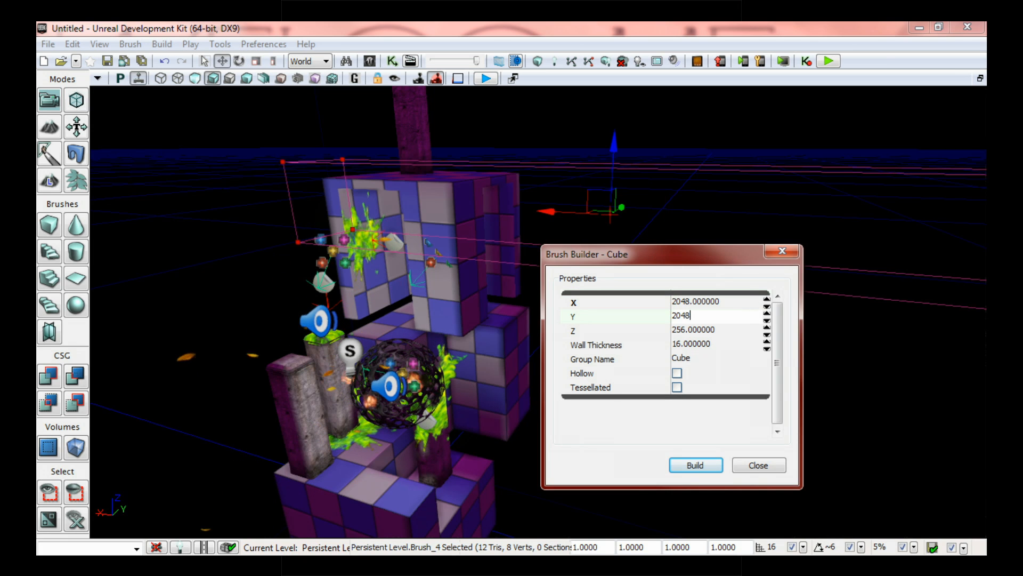
key("Tab")
type("20")
key("Return")
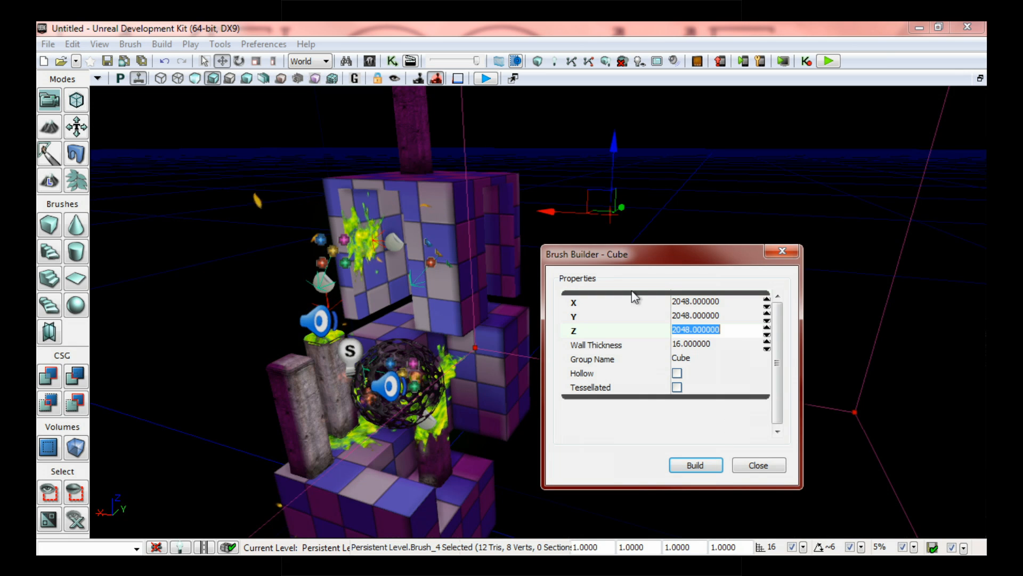
left_click(755, 465)
Move the large cube builder brush over the tower so that it encloses the whole level.
scroll(684, 381, "down", 10)
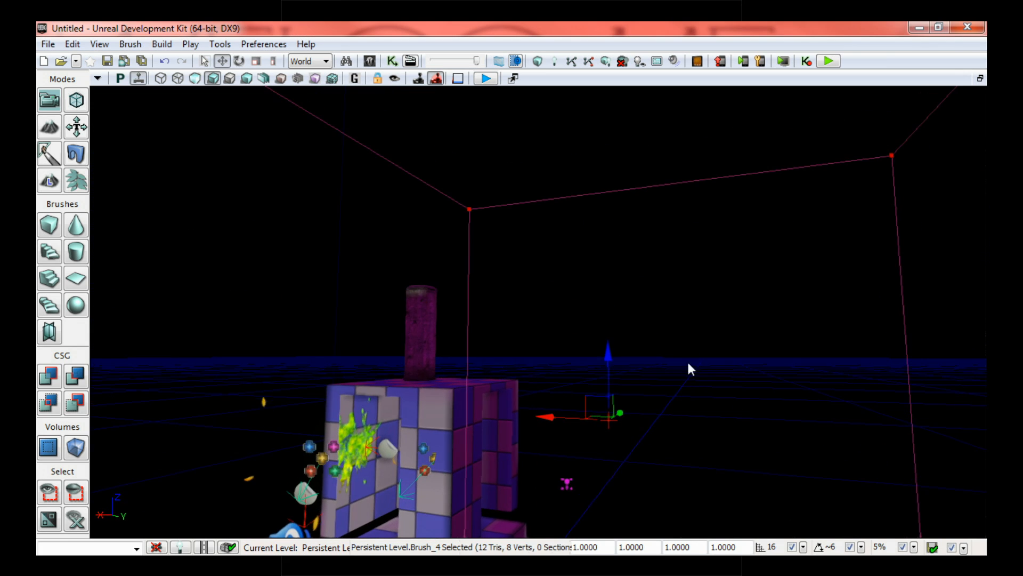
mouse_move(685, 381)
left_mouse_down()
mouse_move(737, 376)
mouse_move(741, 411)
mouse_move(714, 469)
left_mouse_up()
right_click_drag(715, 469, 720, 406)
right_click_drag(670, 365, 673, 426)
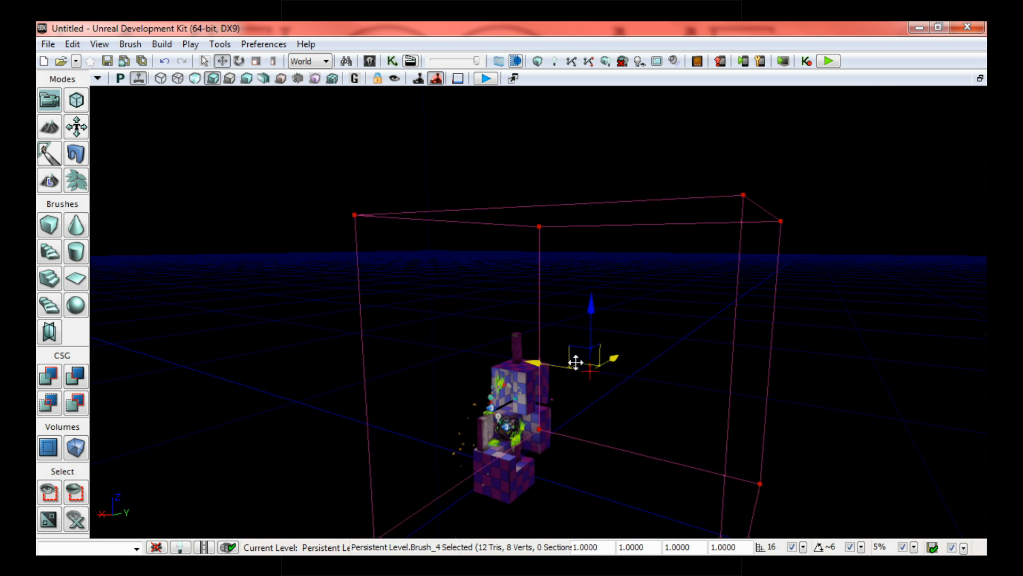
mouse_move(579, 364)
left_mouse_down()
mouse_move(504, 366)
mouse_move(603, 341)
mouse_move(562, 287)
left_mouse_up()
right_click_drag(562, 288, 559, 373)
left_click_drag(560, 373, 584, 485)
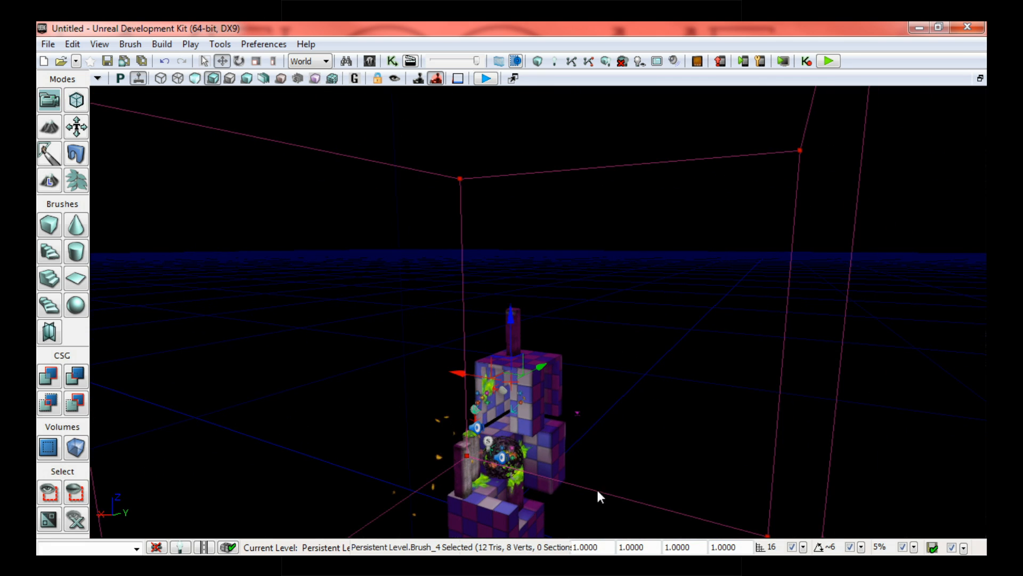
Add a PostProcessVolume in the shape of the cube brush and move the builder brush aside.
left_click(77, 449)
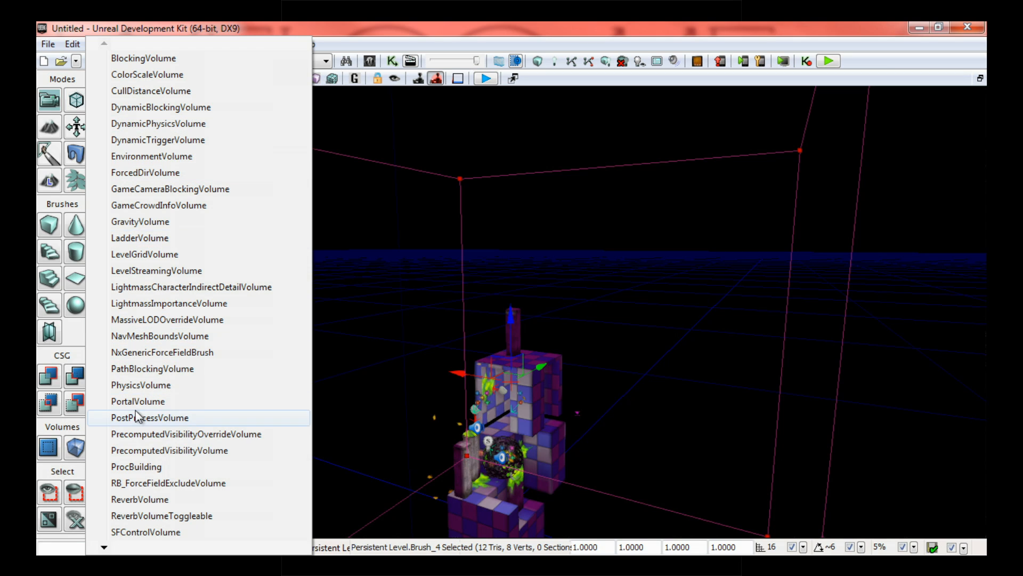
left_click(155, 418)
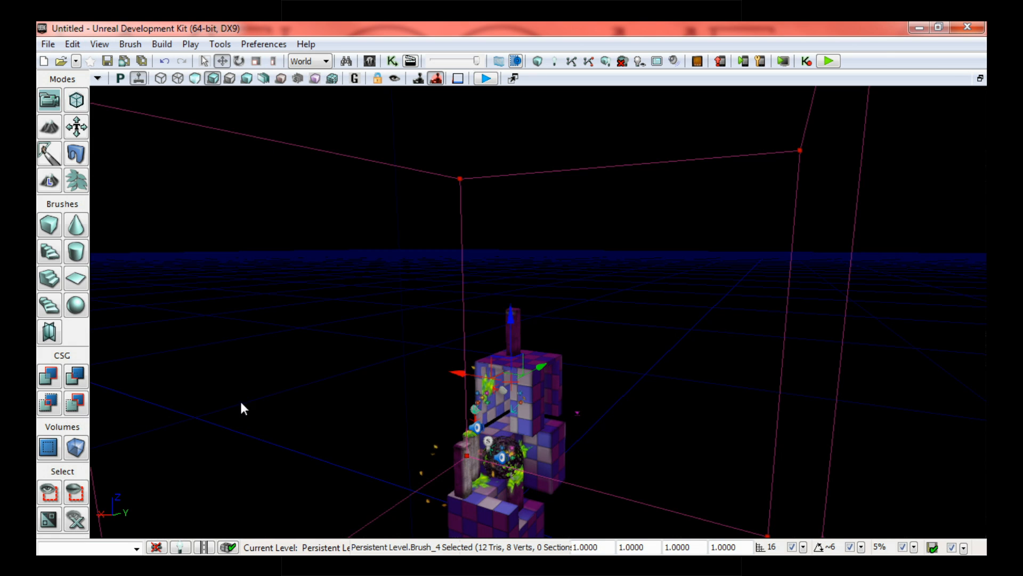
mouse_move(471, 371)
left_mouse_down()
mouse_move(183, 336)
mouse_move(530, 366)
left_mouse_up()
left_click_drag(347, 353, 107, 325)
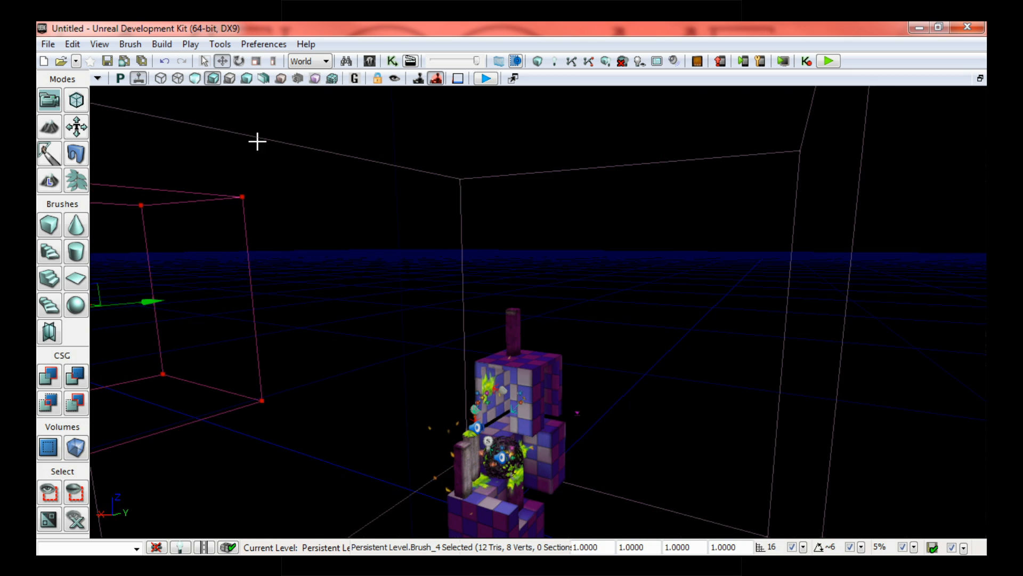
Select the new post process volume around the tower and open its properties.
left_click_drag(598, 215, 582, 258)
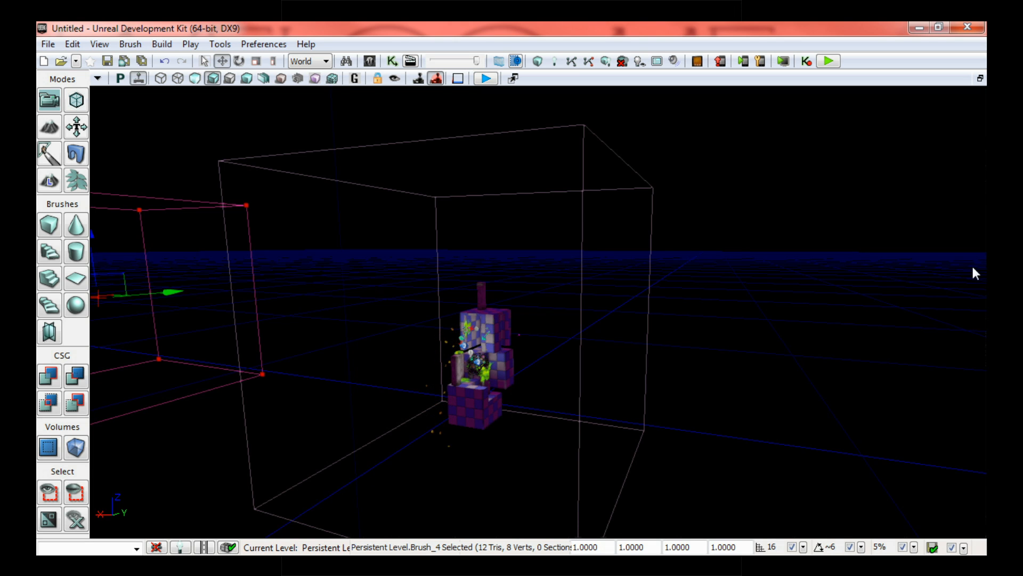
left_click_drag(431, 283, 363, 249)
right_click_drag(436, 291, 434, 260)
mouse_move(434, 261)
middle_mouse_down()
mouse_move(432, 278)
mouse_move(428, 247)
middle_mouse_up()
right_click_drag(429, 246, 399, 229)
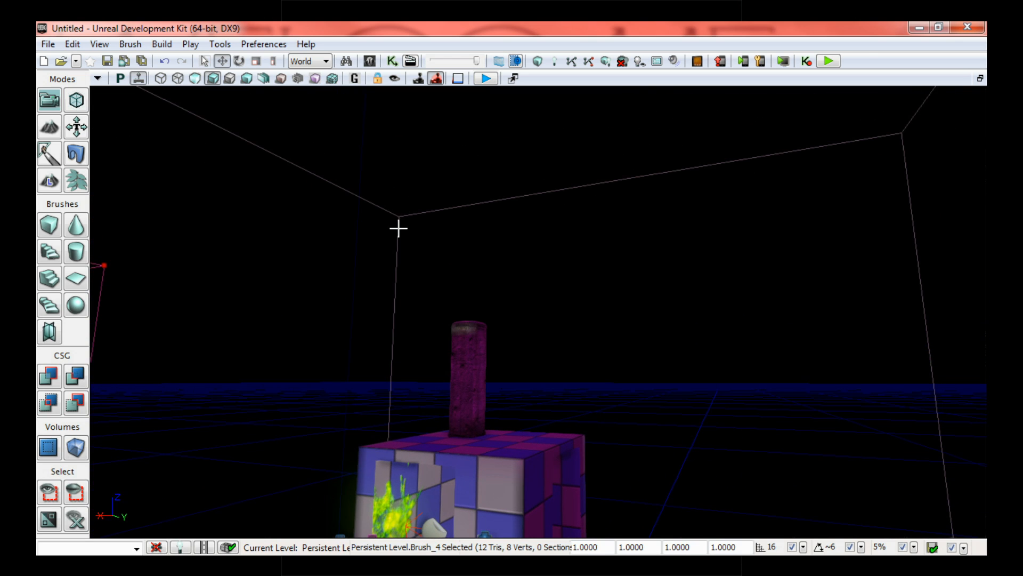
left_click(399, 236)
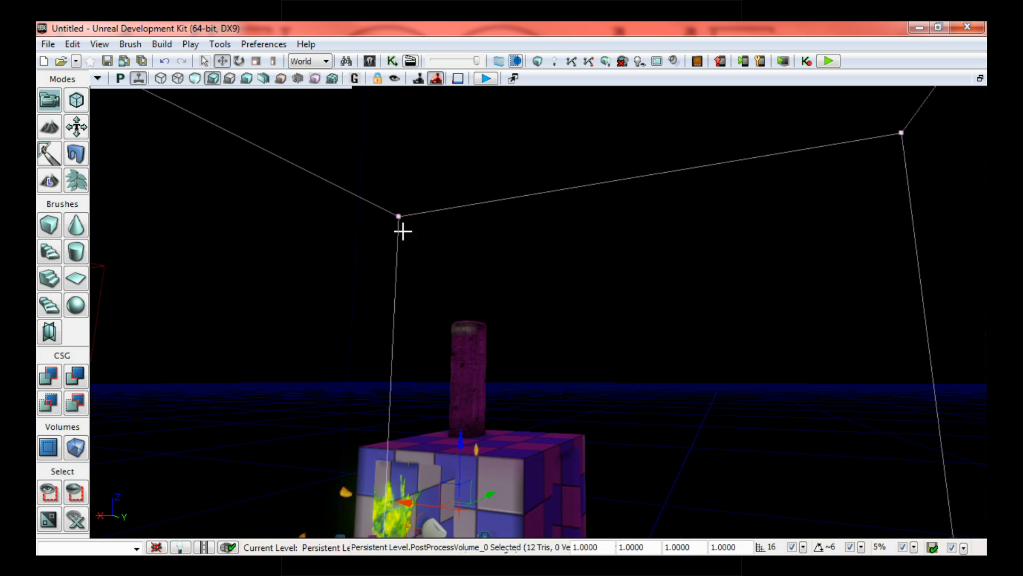
double_click(510, 192)
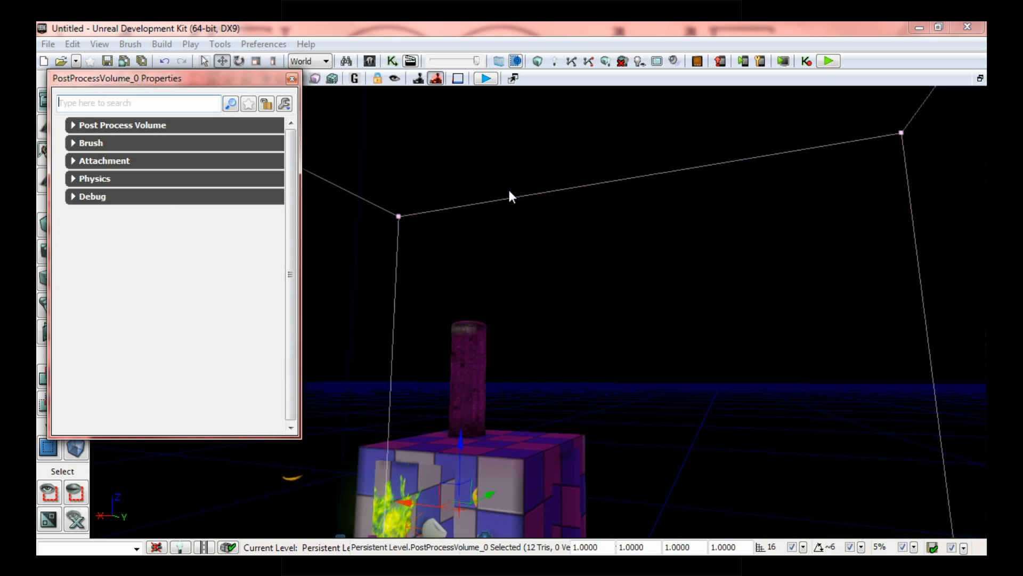
Enable DOF in the post process volume's settings, close its properties and deselect the volume.
left_click(104, 127)
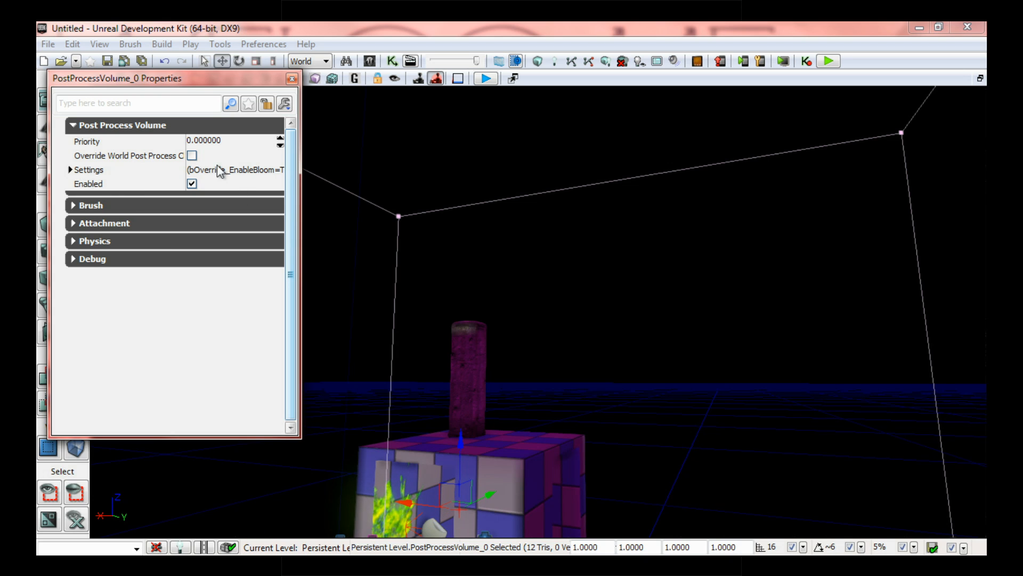
left_click(106, 169)
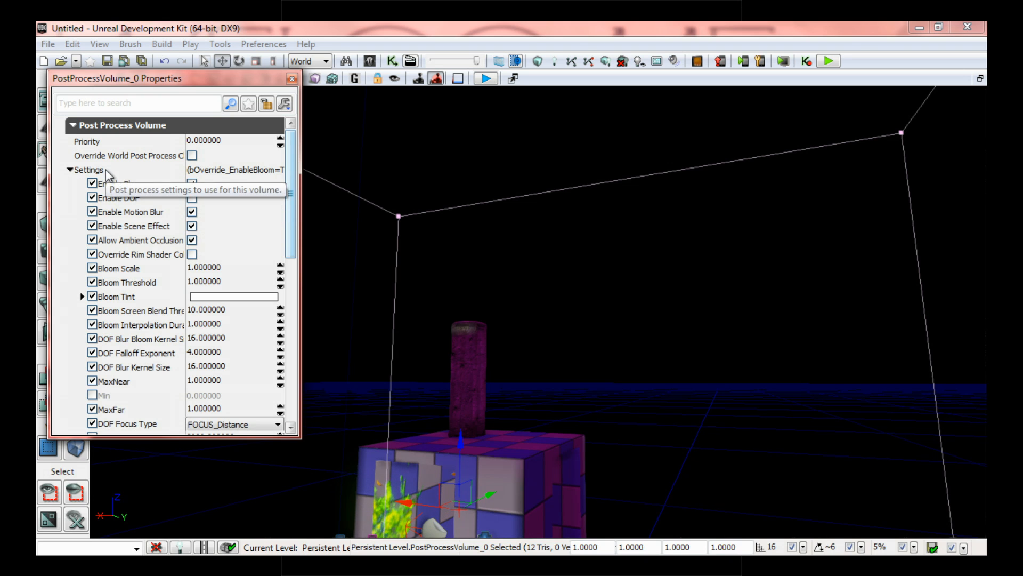
left_click(192, 197)
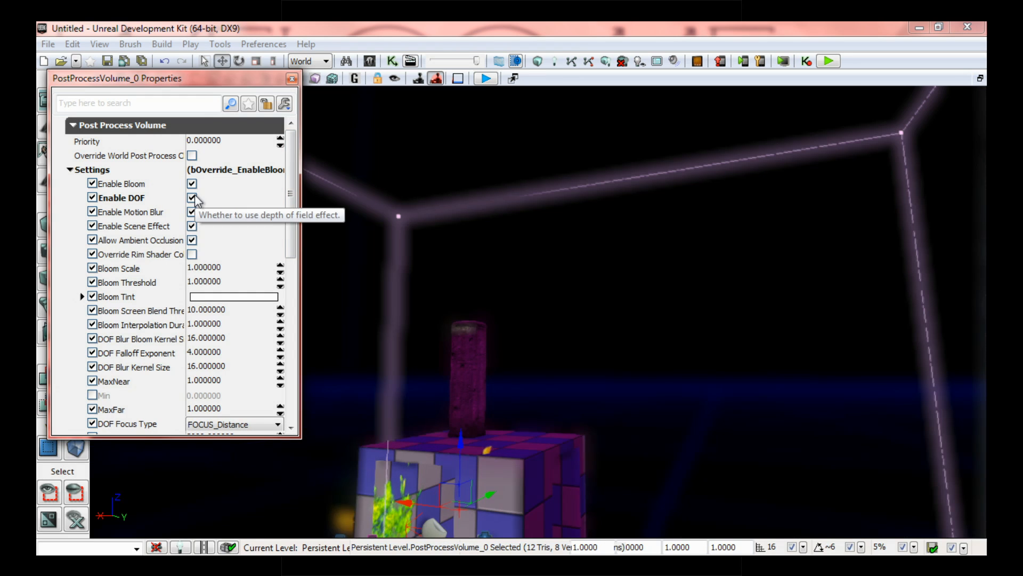
right_click_drag(478, 232, 478, 252)
mouse_move(410, 159)
right_mouse_down()
mouse_move(373, 152)
mouse_move(410, 159)
right_mouse_up()
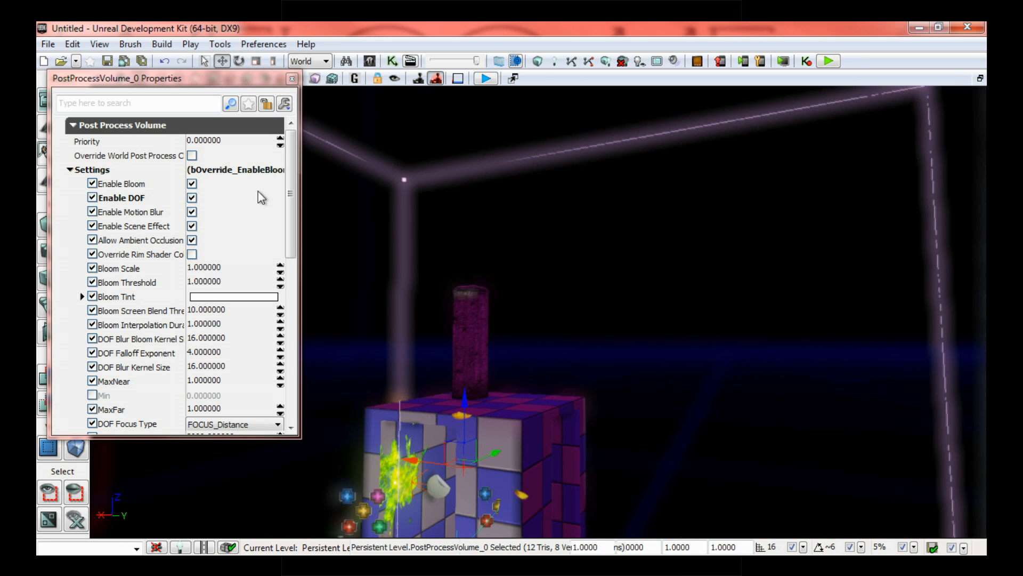
left_click(291, 78)
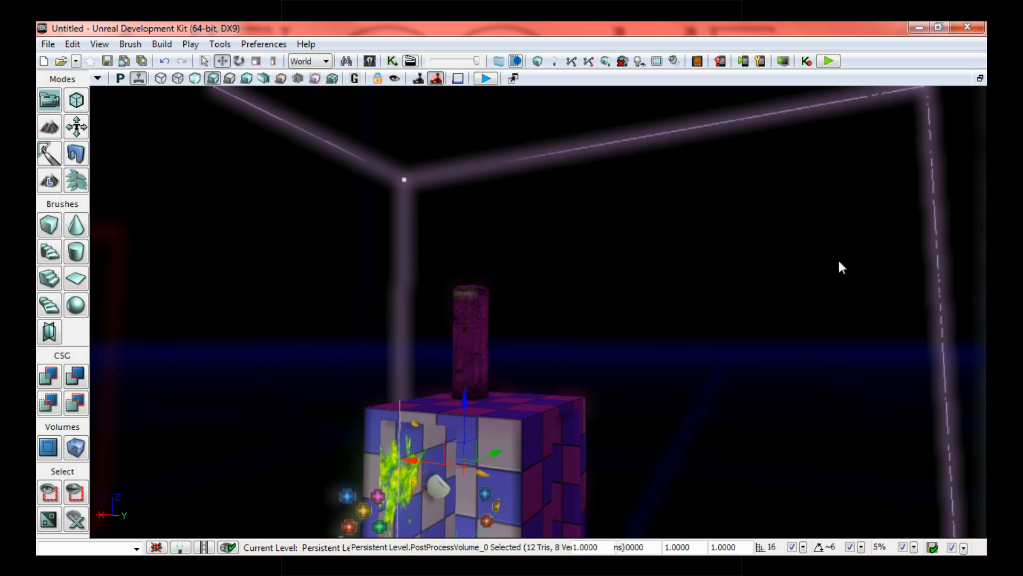
left_click(794, 258)
mouse_move(645, 242)
left_mouse_down()
mouse_move(629, 320)
mouse_move(640, 378)
mouse_move(646, 267)
mouse_move(626, 265)
mouse_move(618, 368)
mouse_move(636, 245)
left_mouse_up()
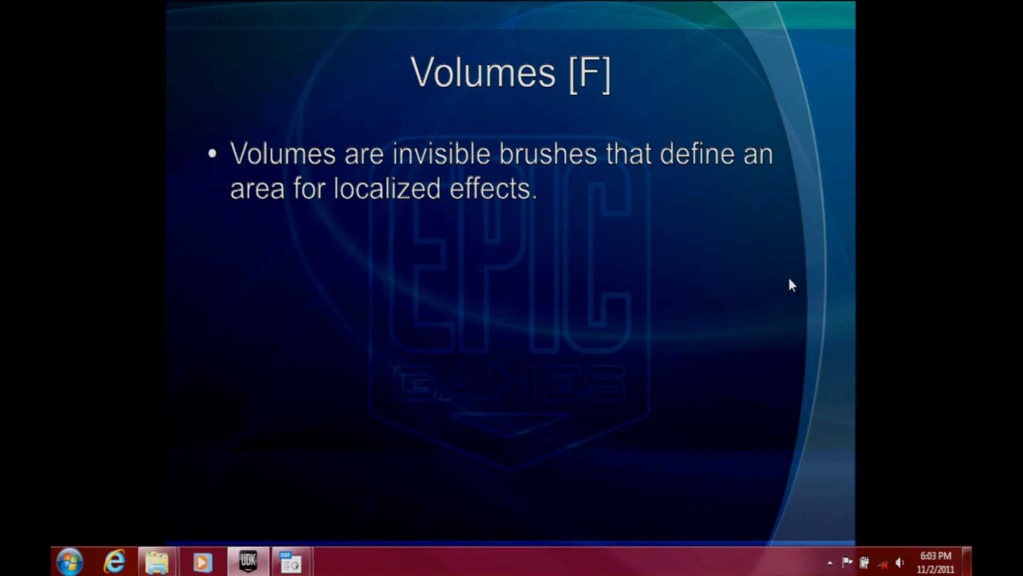
Step through the Volumes [F] slide to the points on Blocking Volumes and Post Process Volumes.
left_click(789, 279)
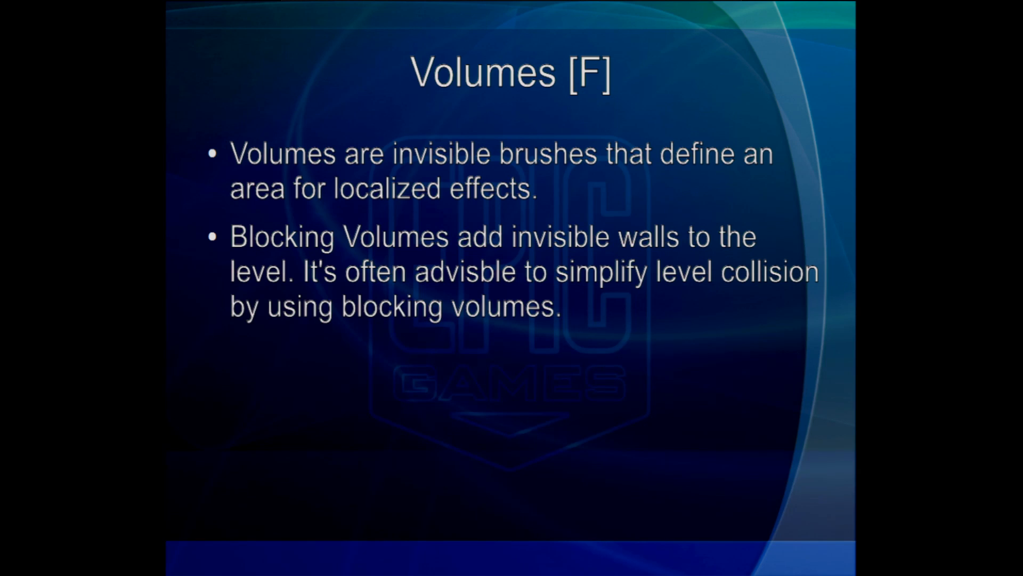
key("Right")
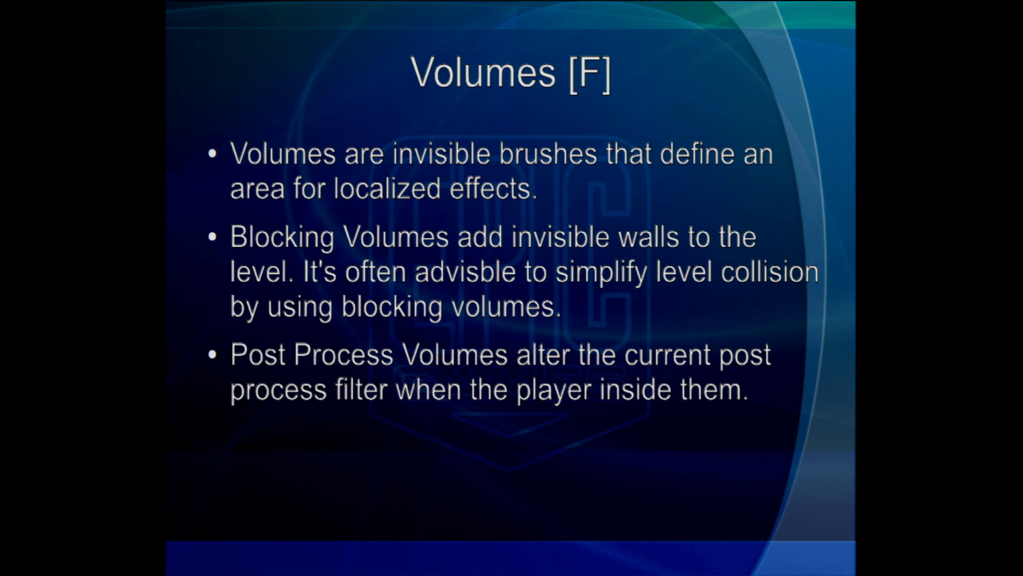
Switch to the level editor, show the level in Brush Wireframe and select the middle and lower cube brushes of the tower together.
key("alt+Tab")
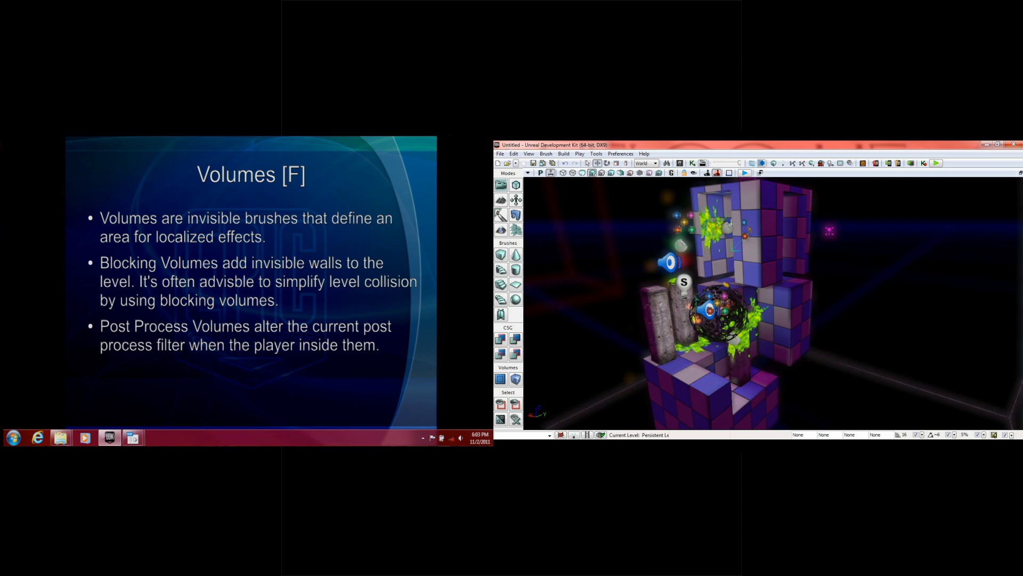
left_click(563, 173)
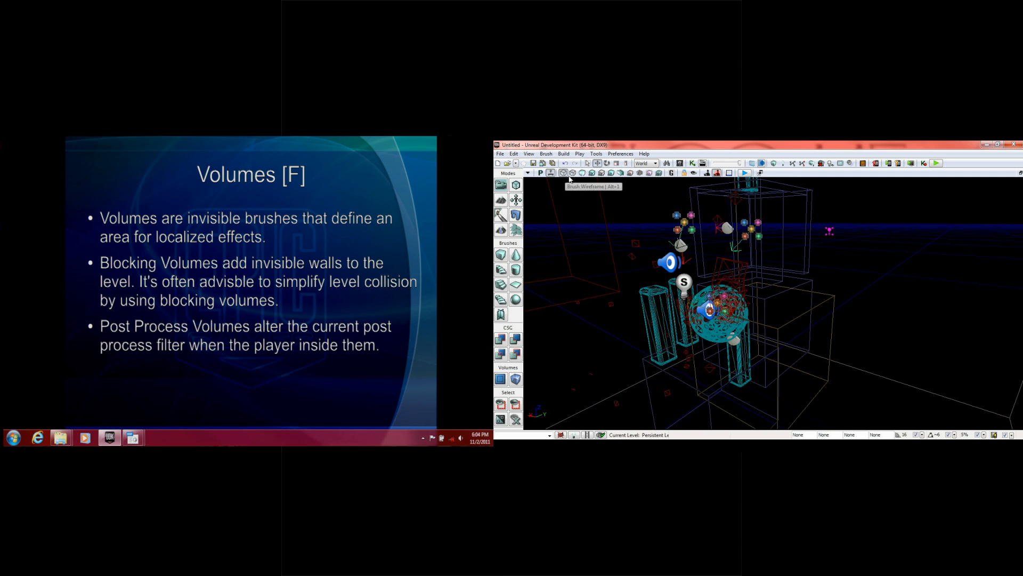
mouse_move(772, 311)
left_mouse_down()
mouse_move(786, 272)
mouse_move(775, 315)
mouse_move(775, 297)
left_mouse_up()
left_click(776, 287)
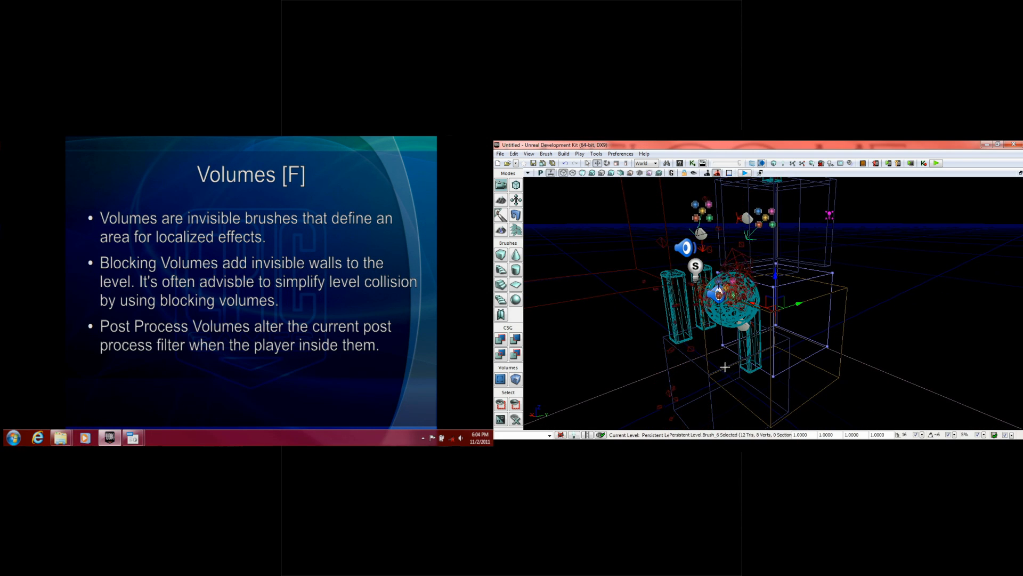
left_click(825, 350, "ctrl")
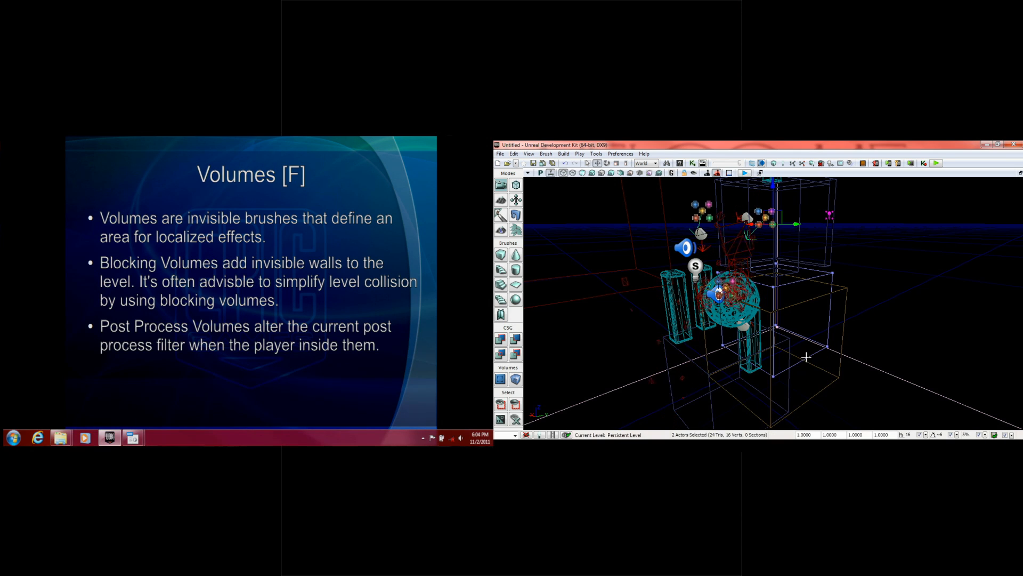
left_click(820, 271)
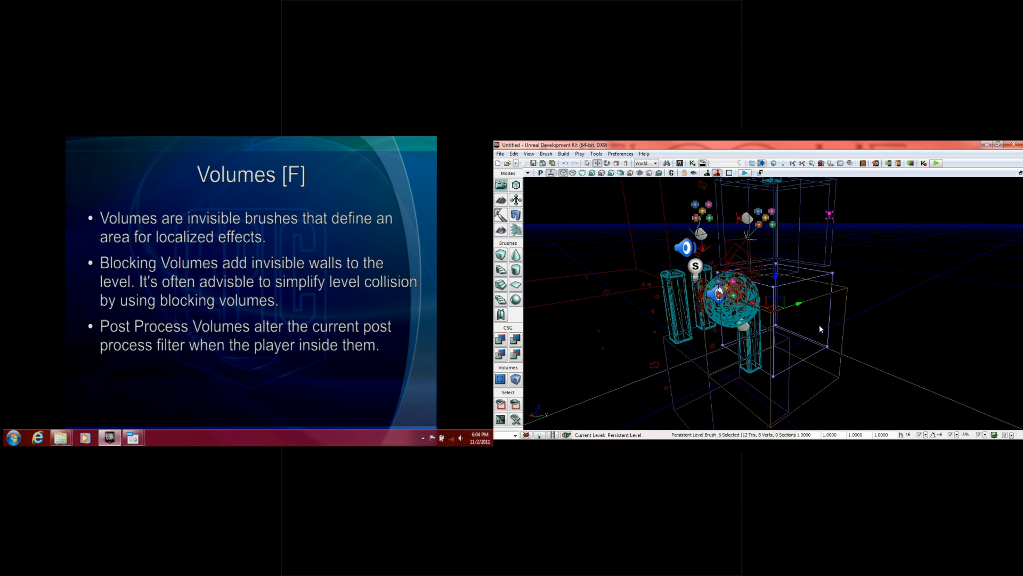
left_click(788, 384, "ctrl")
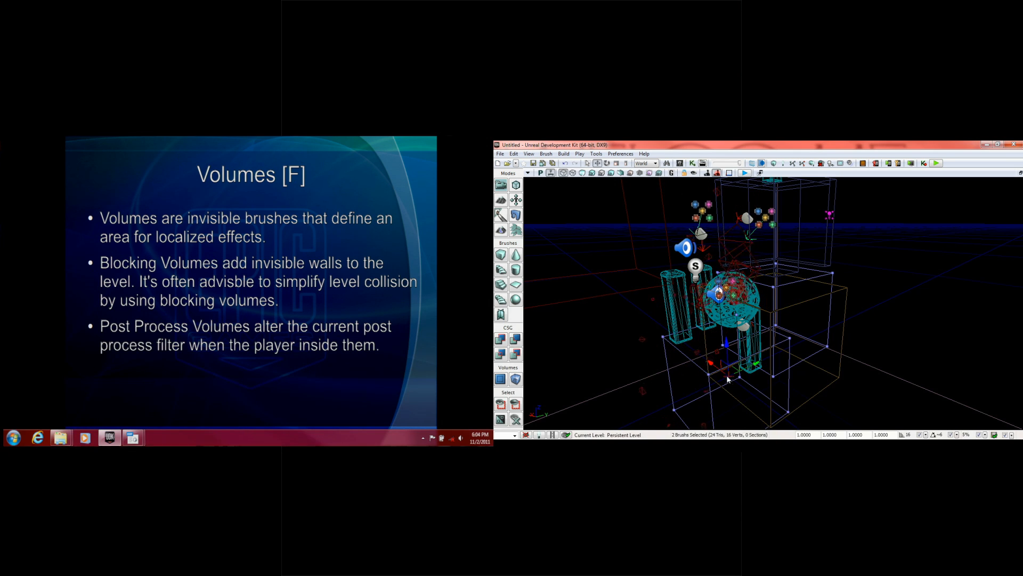
Look through the actions available for the two selected brushes, including the Replace With options.
right_click(773, 288)
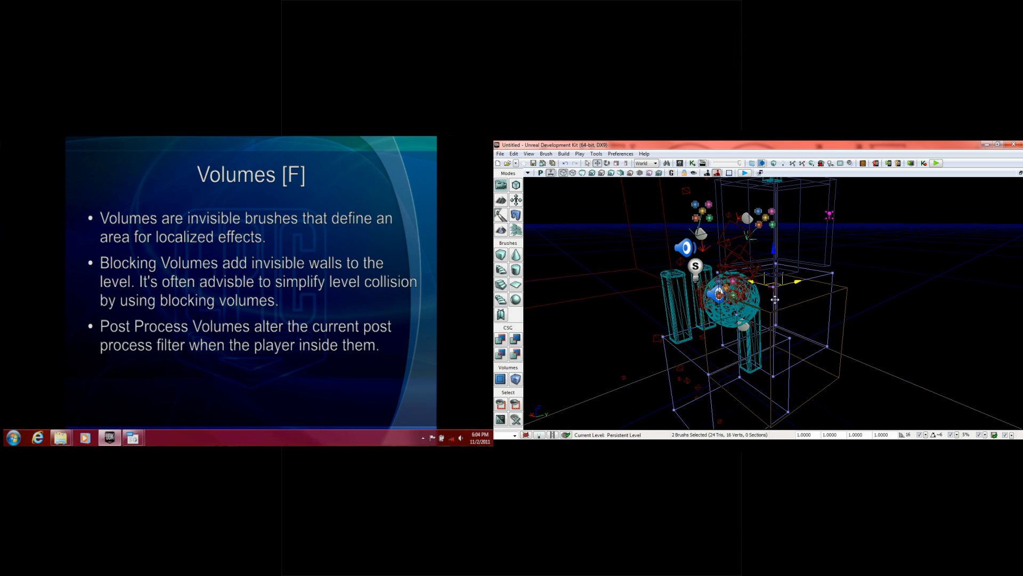
right_click(775, 301)
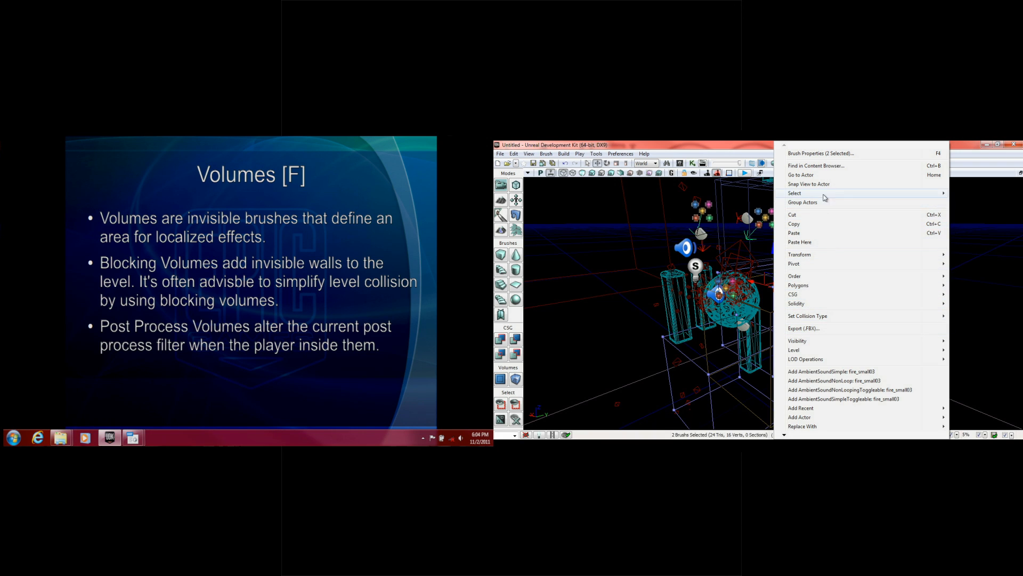
mouse_move(818, 428)
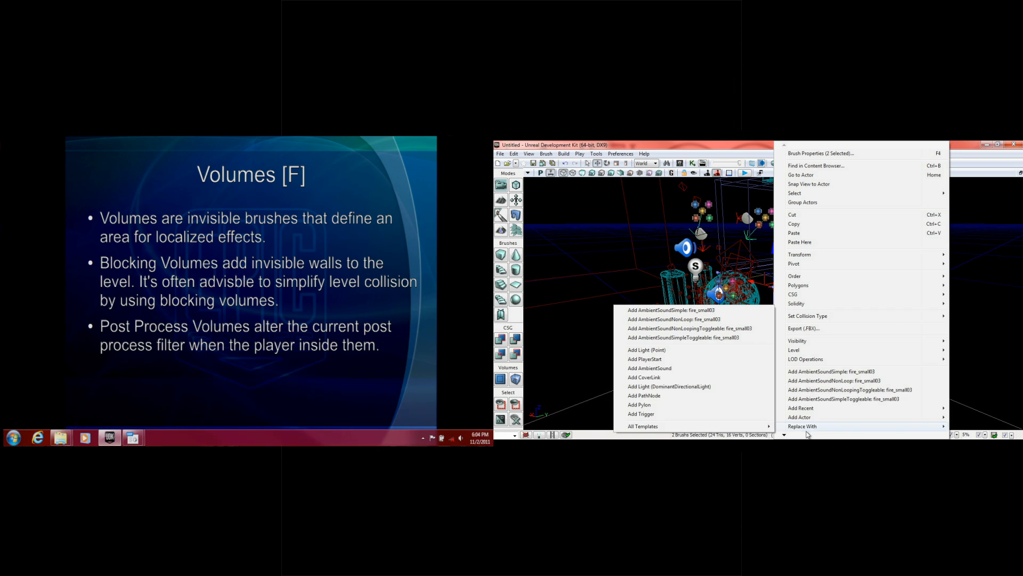
mouse_move(786, 435)
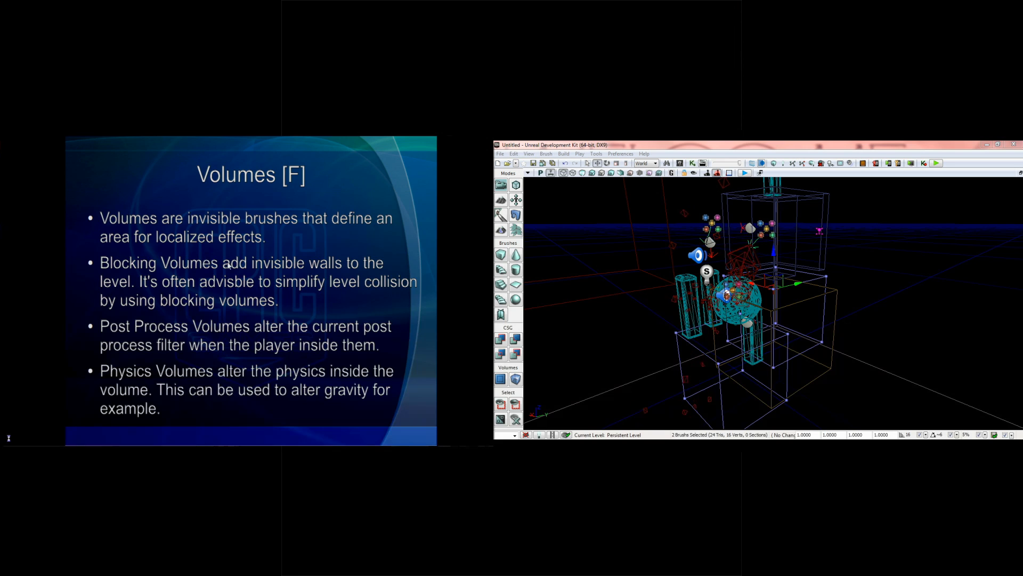
Advance the slides to Need help? and reveal its forum and Unreal Developer's Network points with their web addresses.
left_click(300, 292)
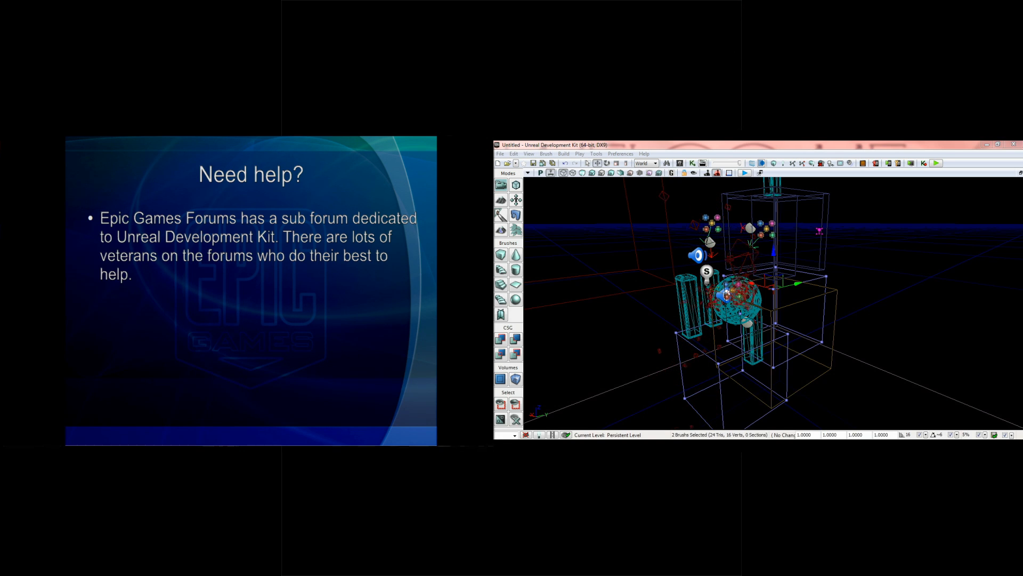
left_click(3, 203)
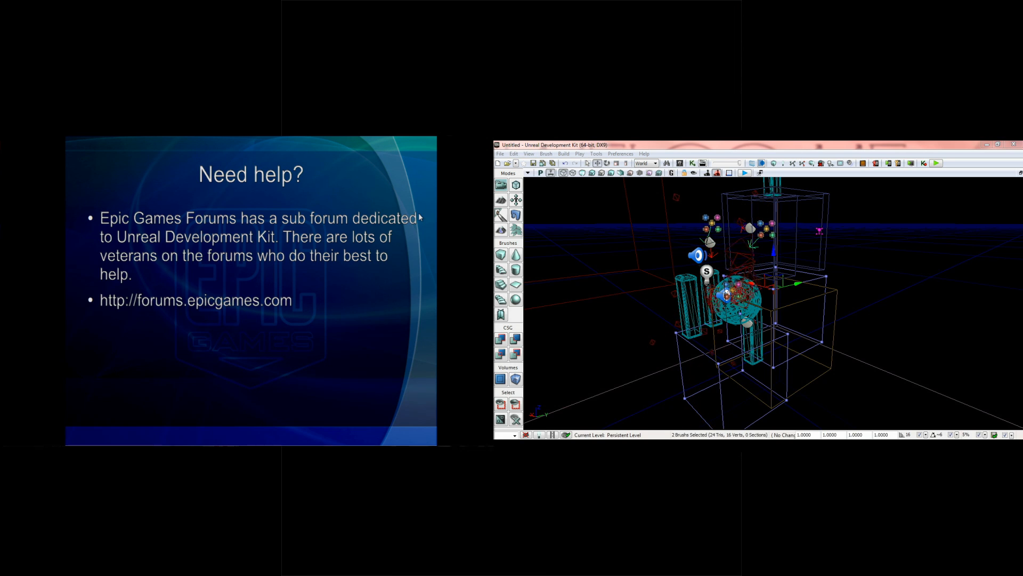
left_click(272, 299)
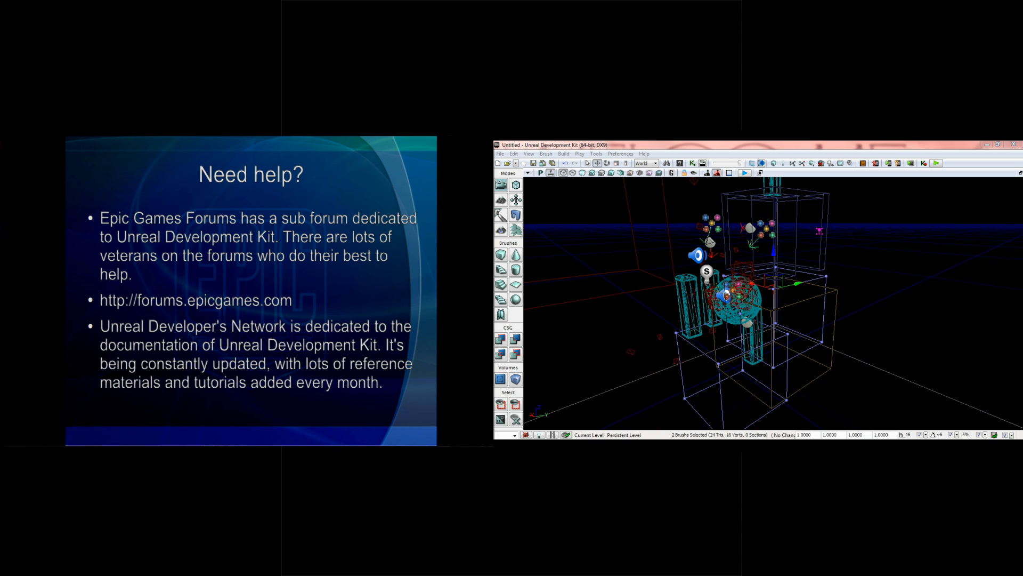
key("Right")
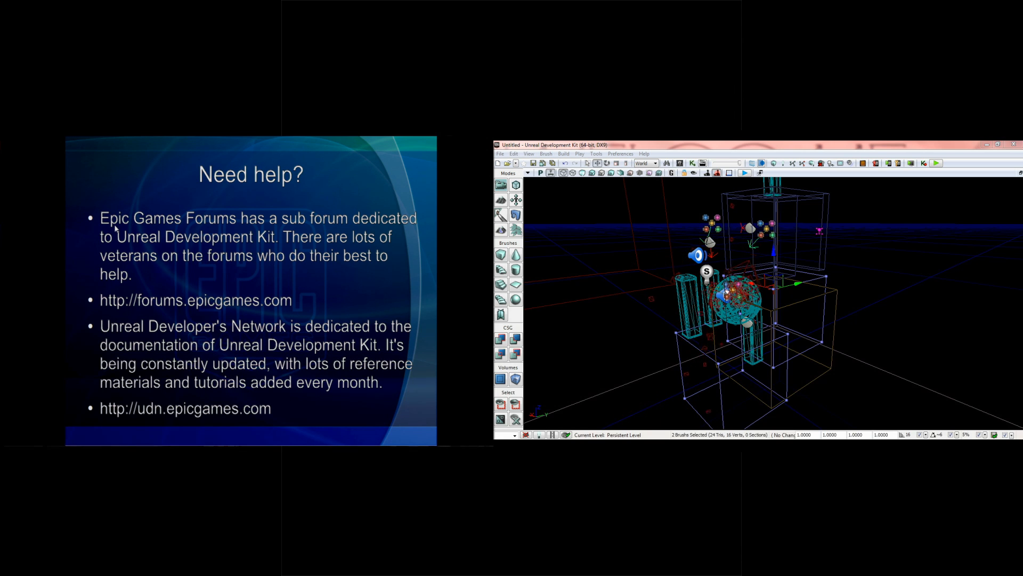
Open the DM-Deck map from the UT3 folder under Content > Maps and show it in Lit mode.
left_click(508, 163)
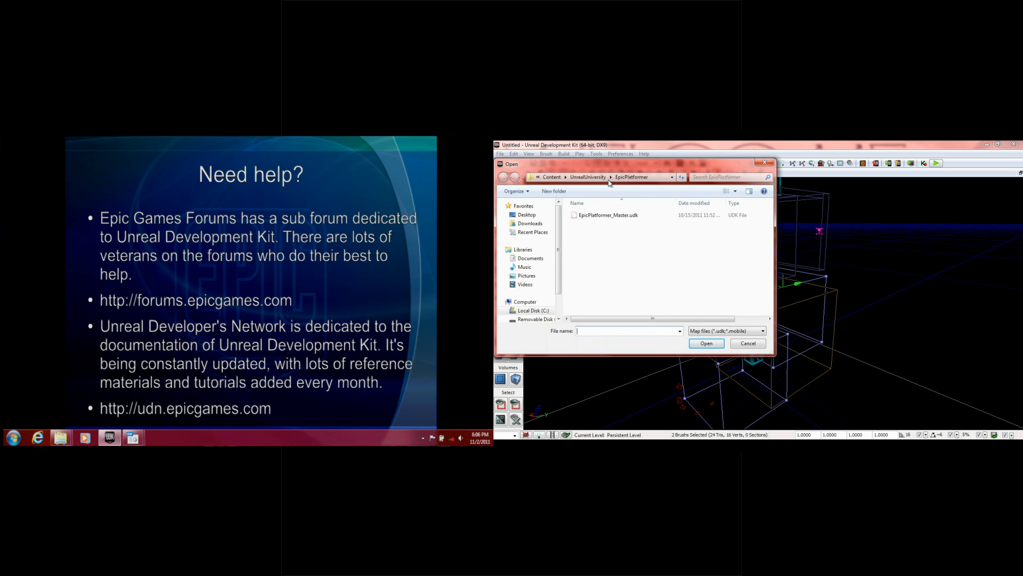
left_click(587, 177)
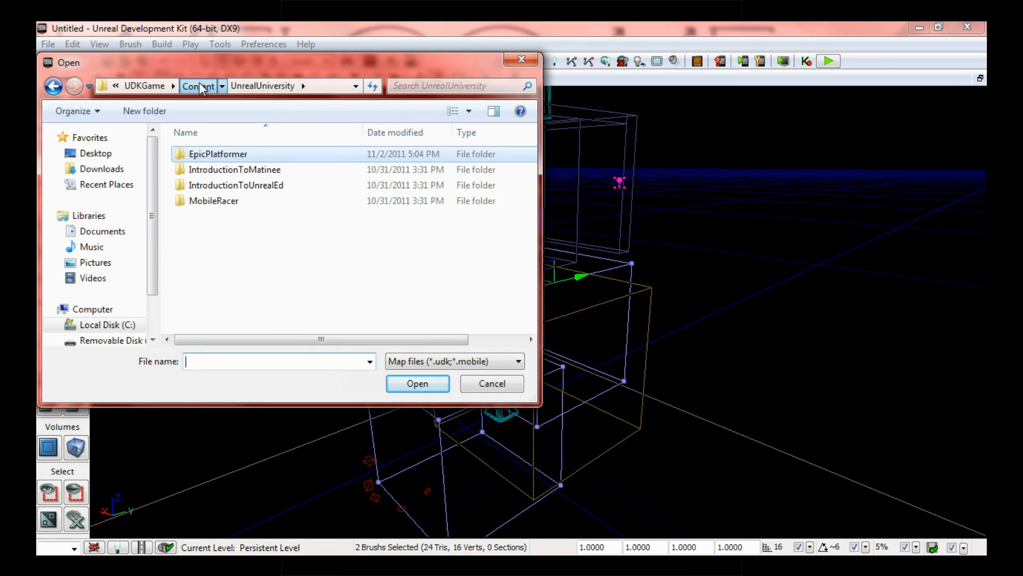
left_click(200, 86)
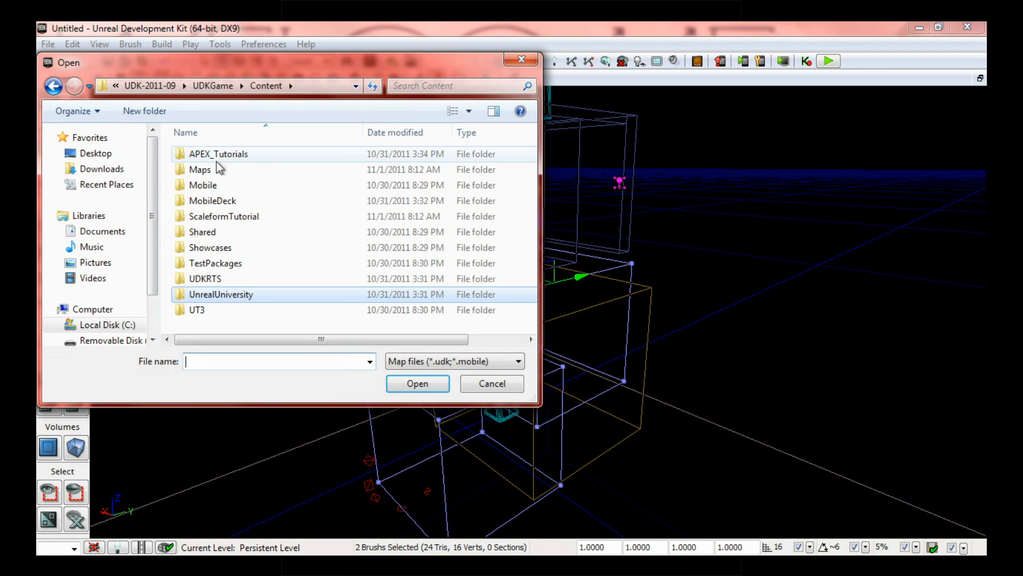
double_click(213, 171)
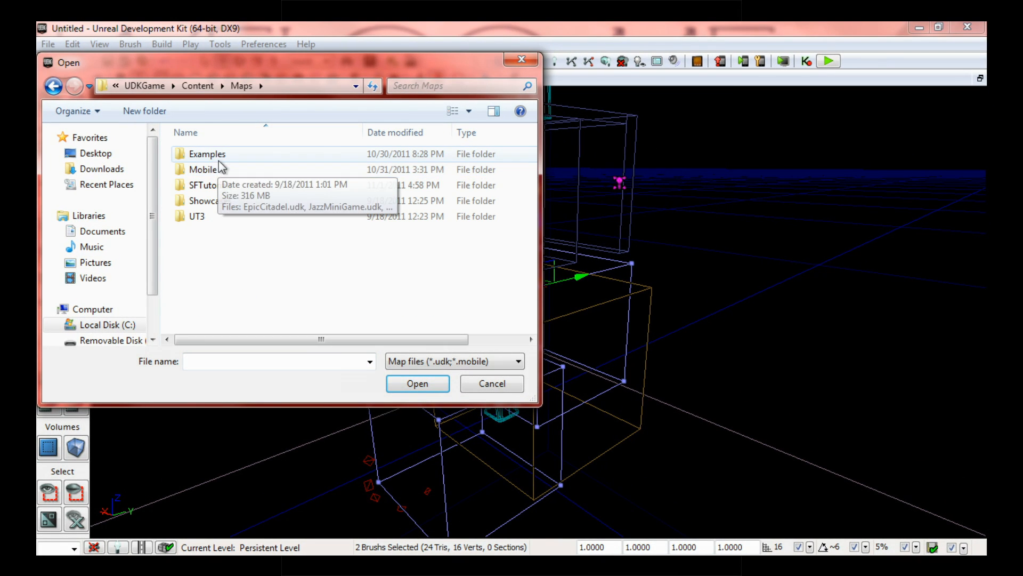
double_click(219, 216)
double_click(205, 153)
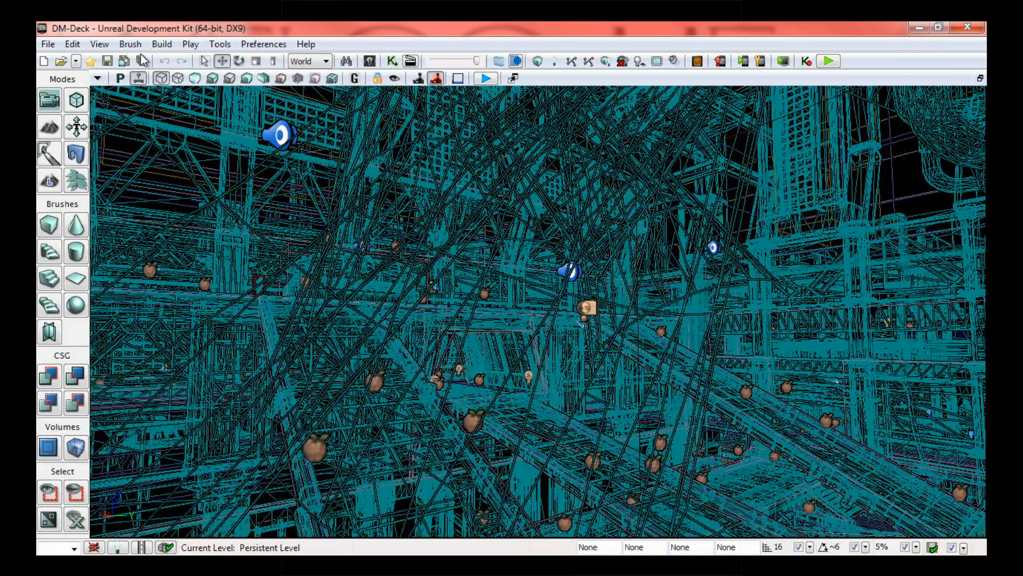
left_click(195, 78)
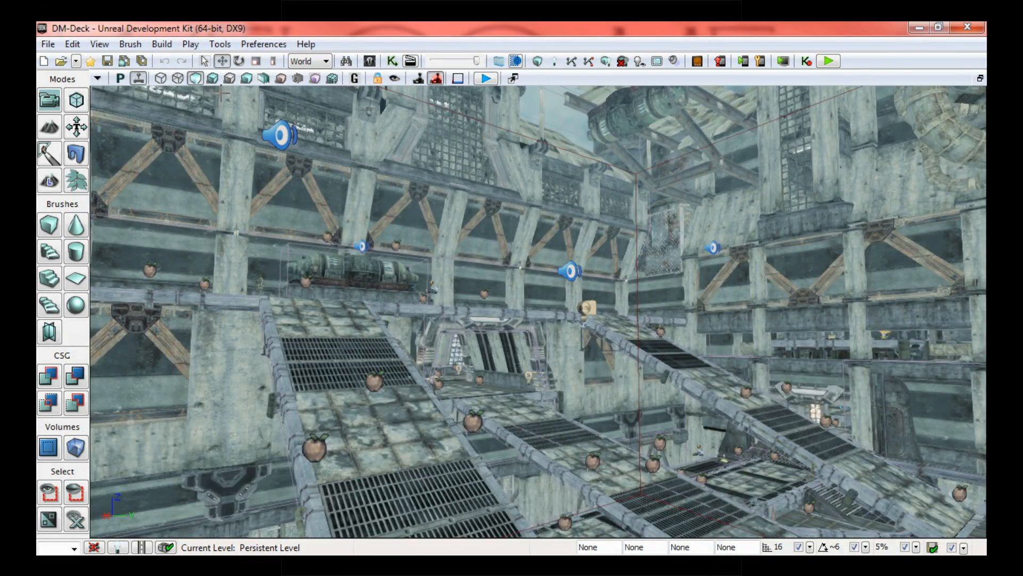
Inspect the modular wall of the main hall, selecting two of its repeated slanted beam meshes one after the other.
left_click_drag(330, 298, 322, 352)
middle_click_drag(338, 349, 346, 423)
left_click_drag(346, 423, 375, 411)
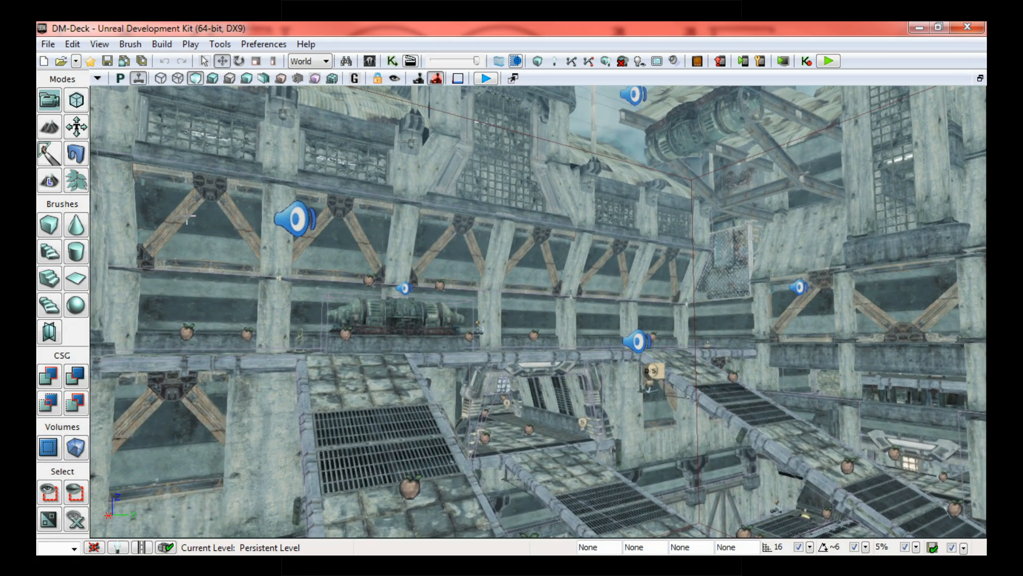
left_click(577, 261)
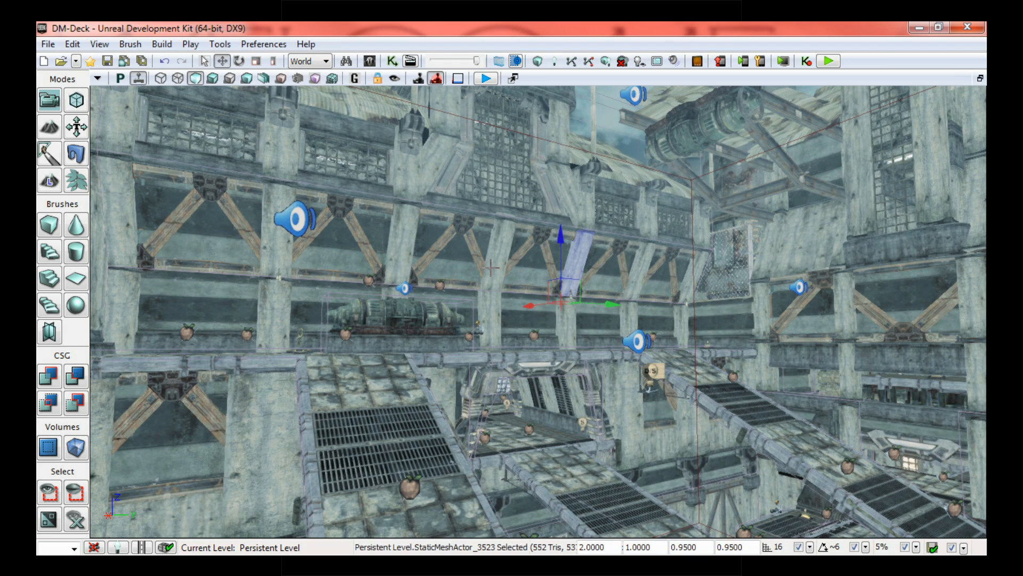
left_click(493, 266)
left_click_drag(438, 311, 422, 295)
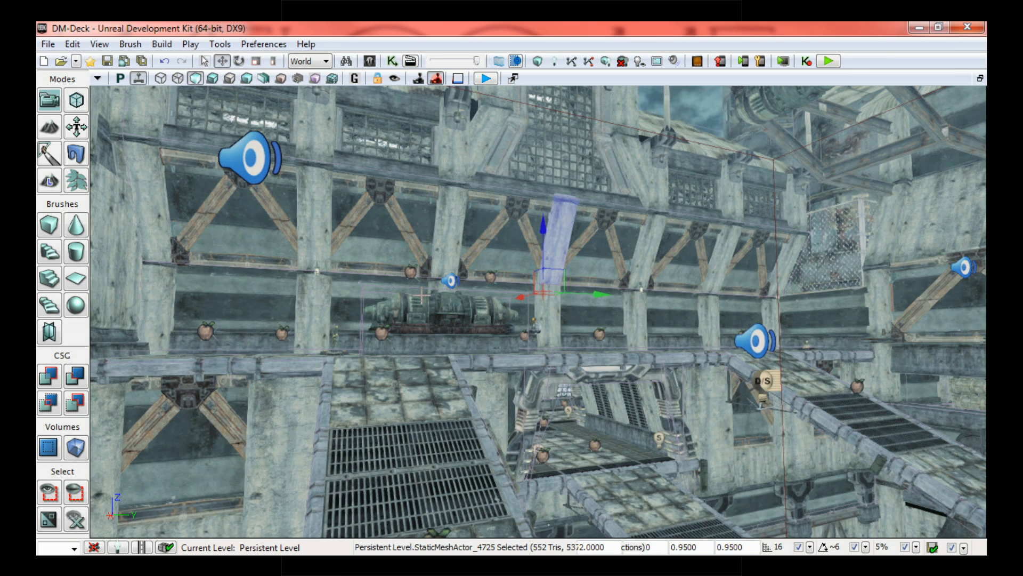
left_click_drag(421, 295, 456, 383)
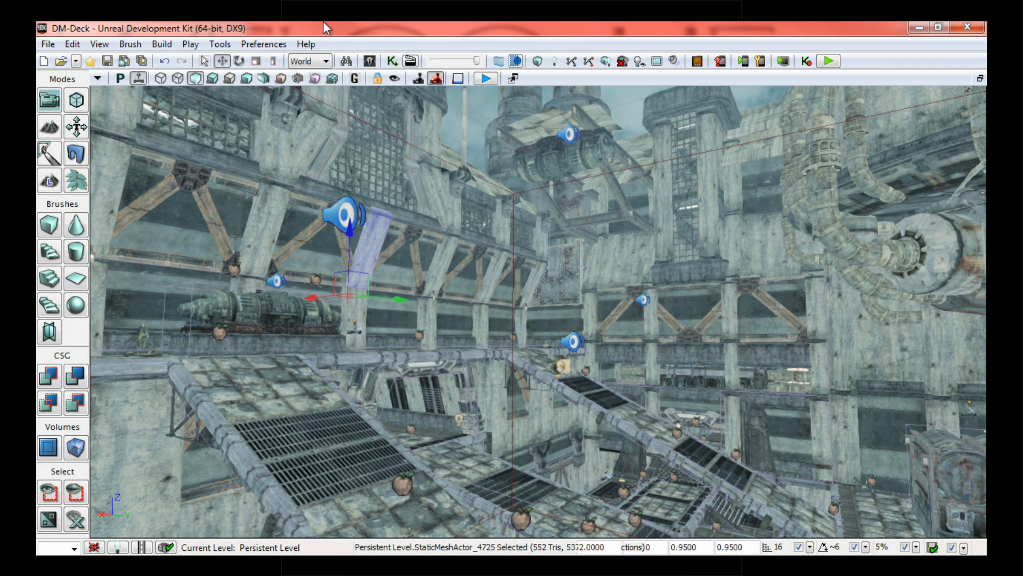
Hide the static meshes and examine the bare brush geometry of the deck's ramps, floors and walkways.
key("w")
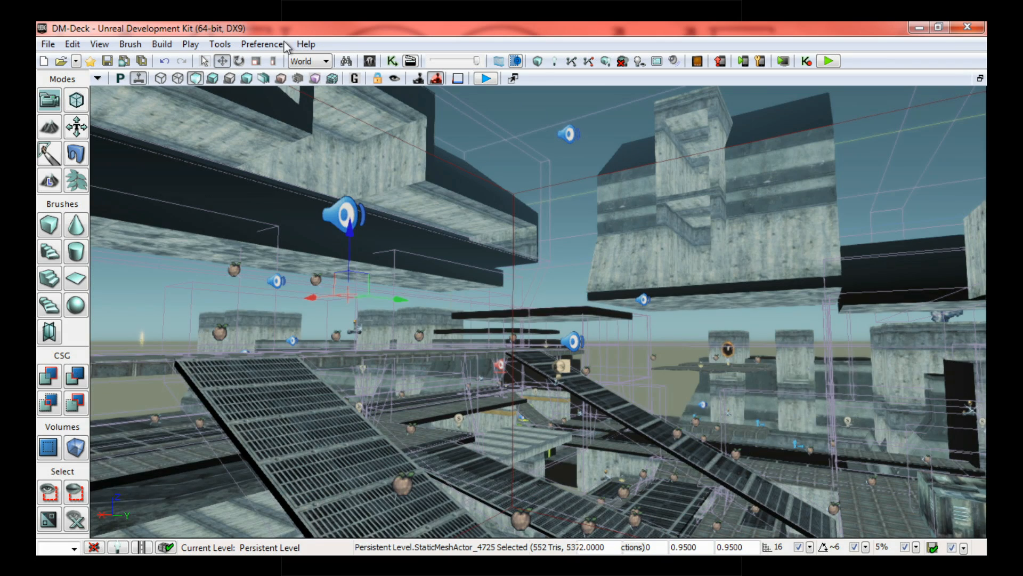
left_click_drag(397, 335, 405, 512)
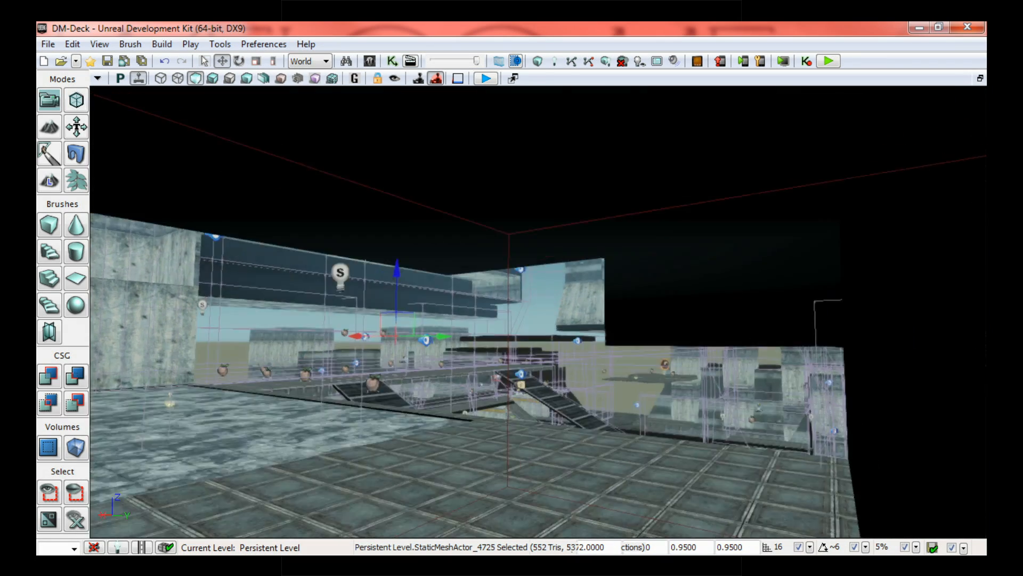
right_click_drag(405, 511, 406, 533)
left_click_drag(407, 533, 397, 453)
left_click_drag(422, 421, 464, 410)
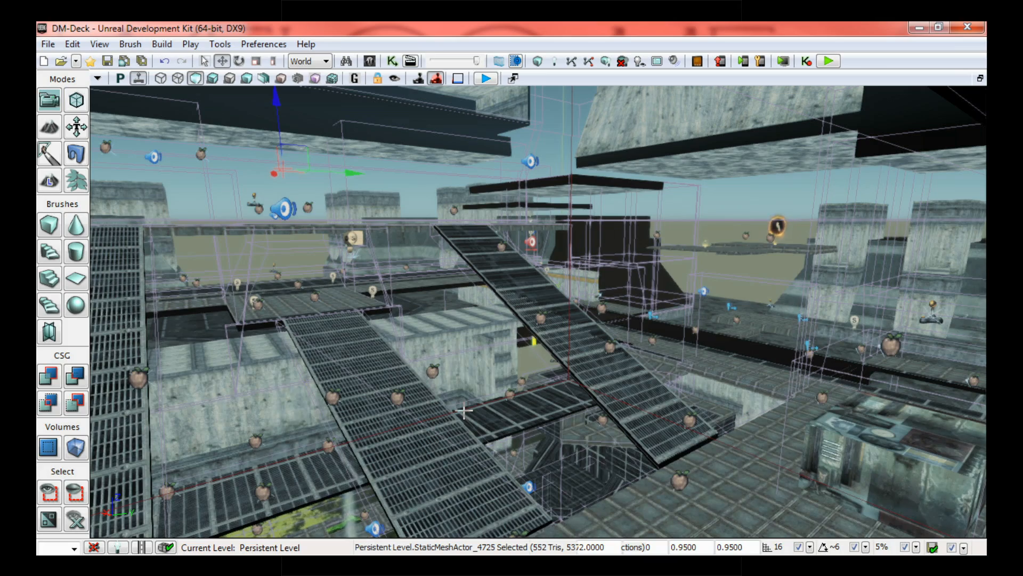
right_click_drag(410, 435, 406, 425)
left_click_drag(407, 425, 406, 316)
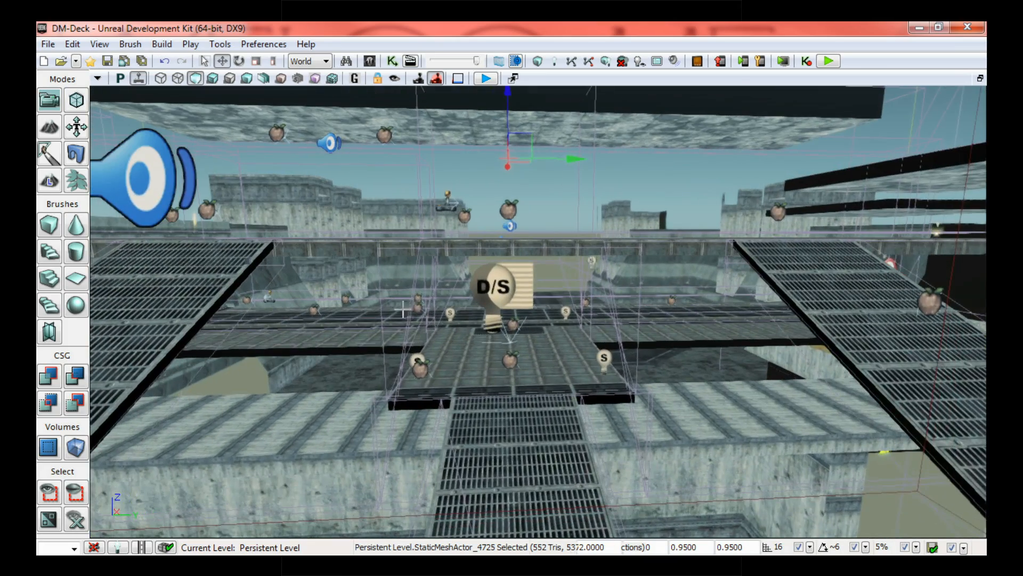
Select the blocking volume beside the central doorway, show the static meshes again and inspect the area around the volume.
left_click(410, 312)
left_click_drag(447, 441, 448, 421)
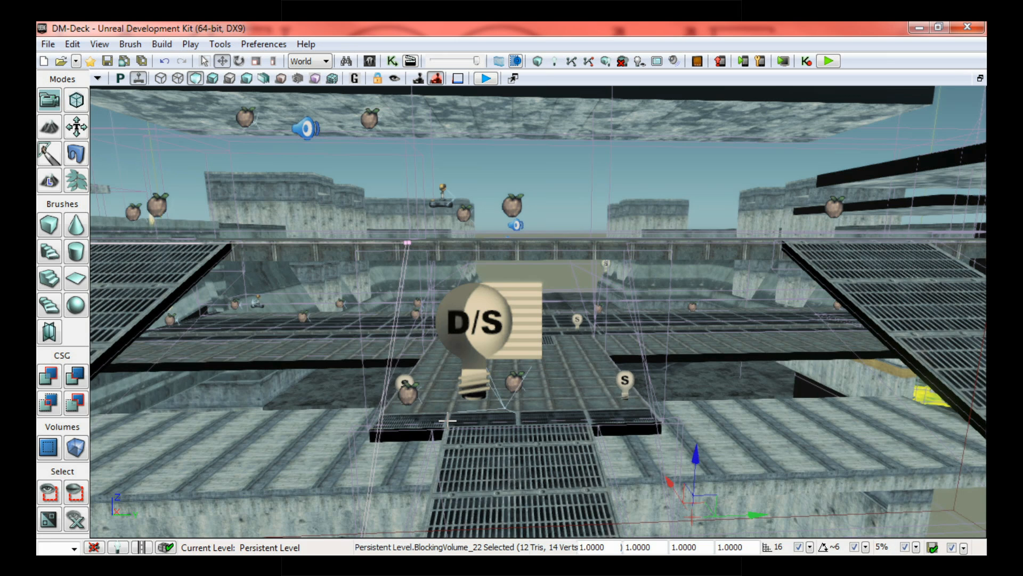
key("w")
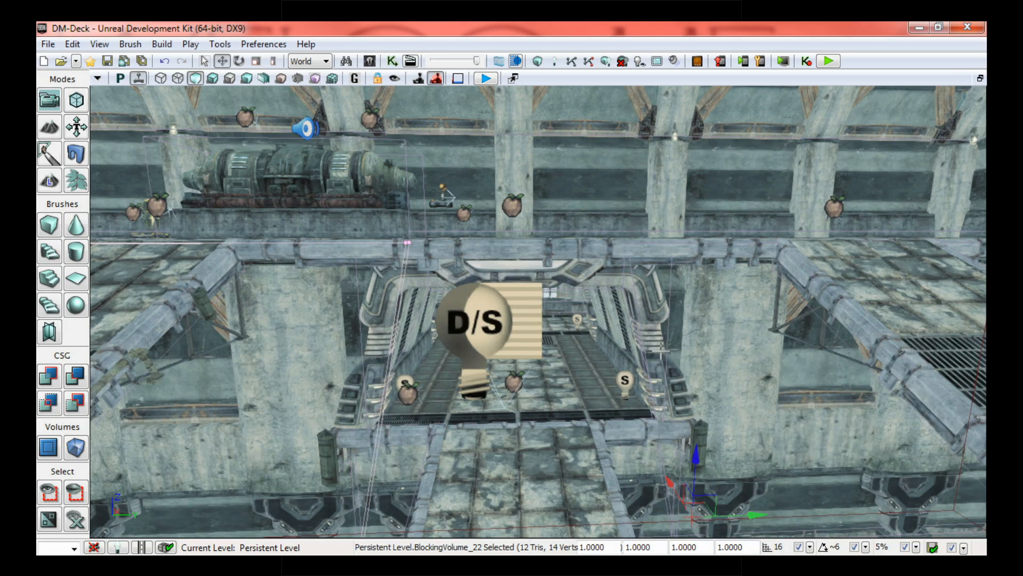
key("f")
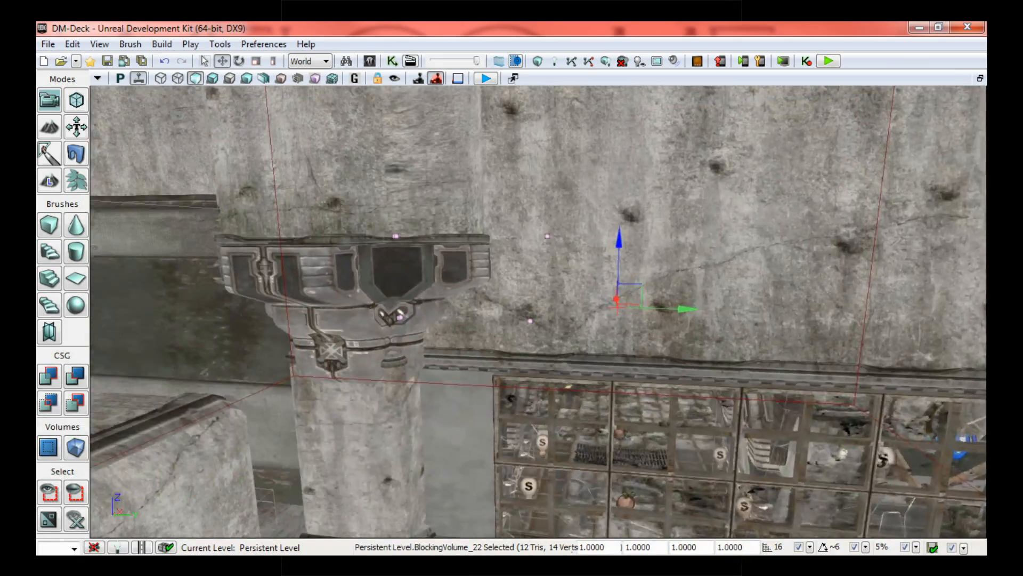
right_click_drag(538, 312, 588, 347)
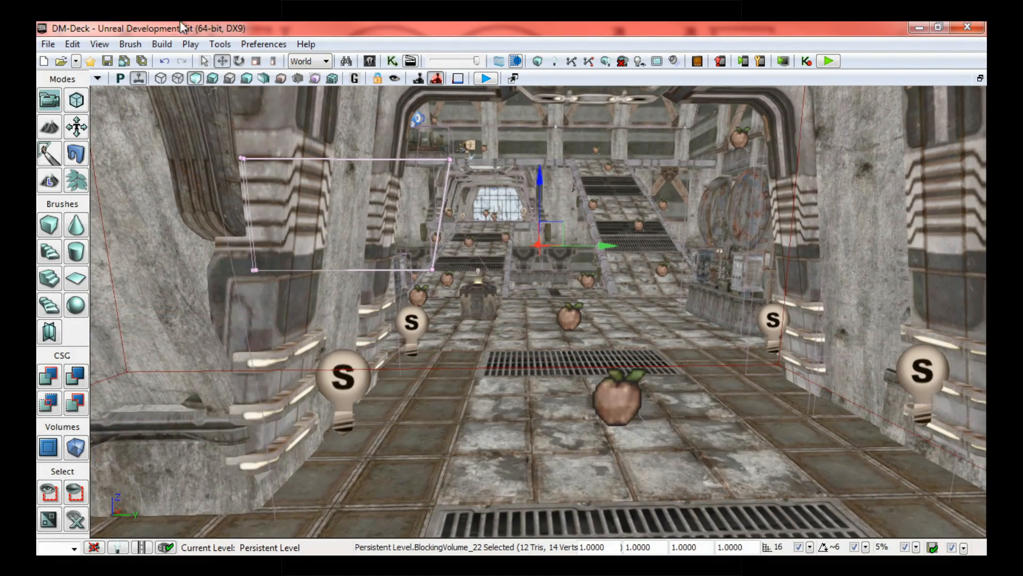
Play the level in the viewport and walk through the pillared interior and the framed doorway into the open courtyard.
left_click(486, 80)
key("s")
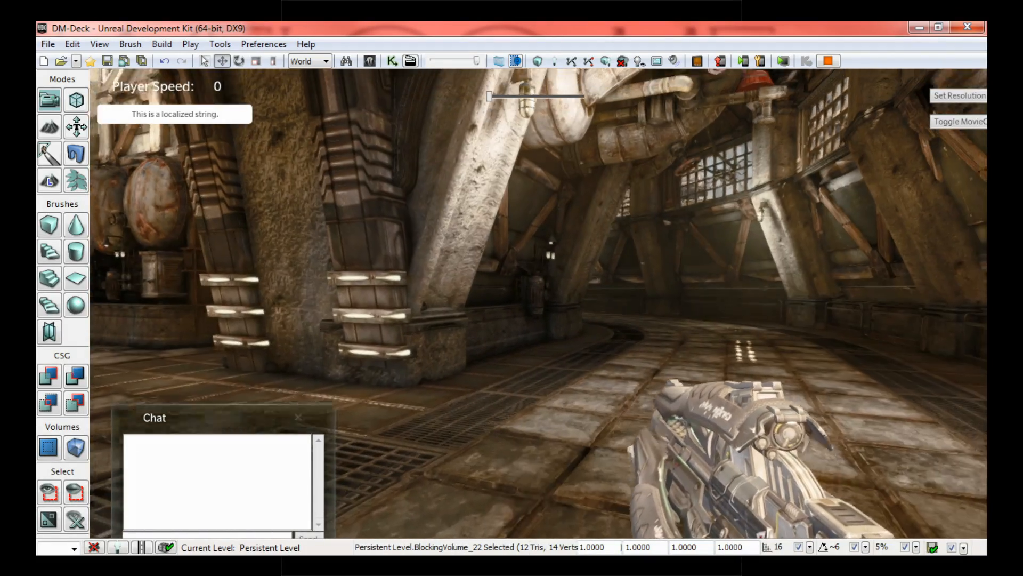
key("w")
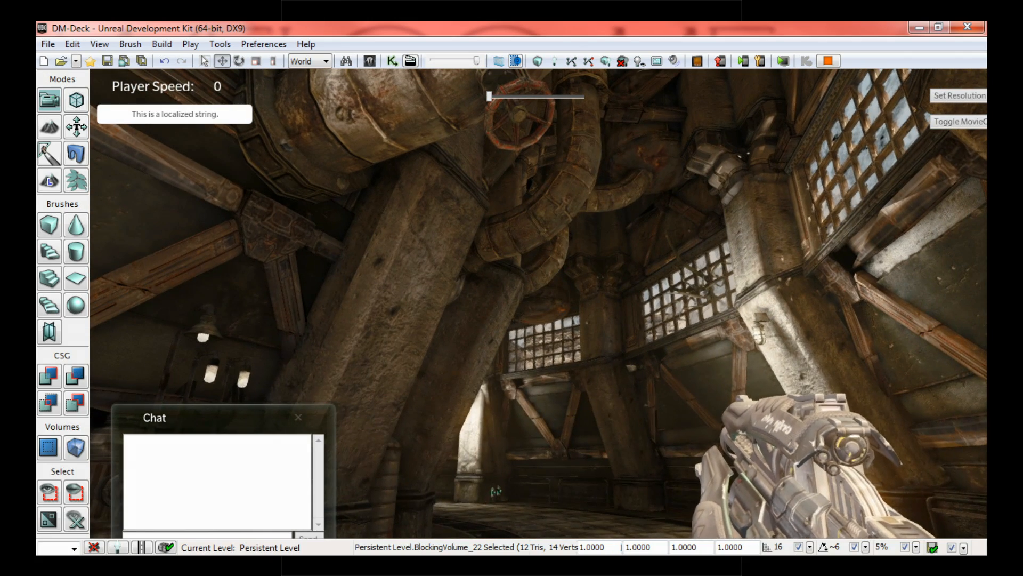
key("alt+Tab")
left_click(379, 476)
key("alt+Tab")
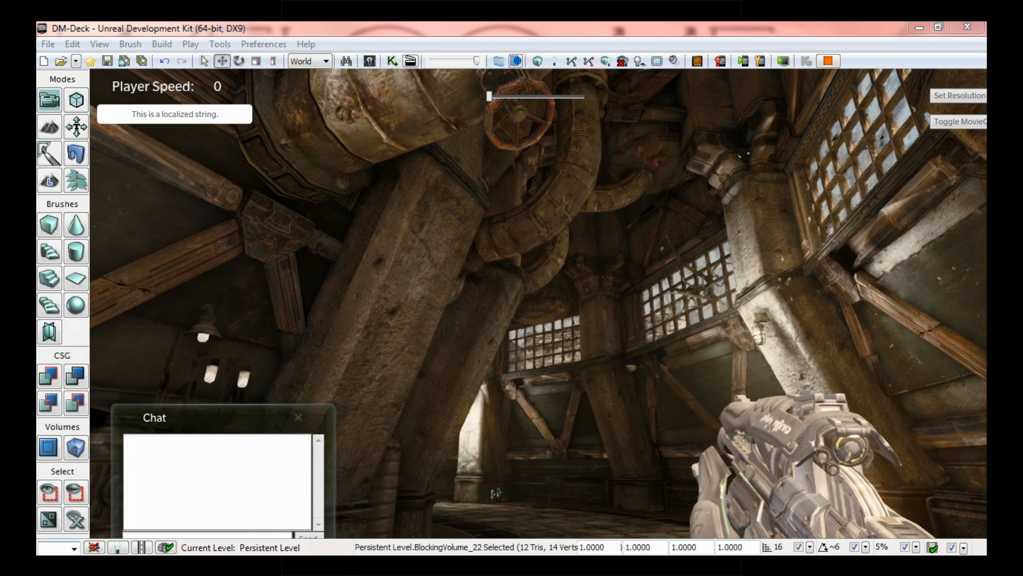
left_click(186, 446)
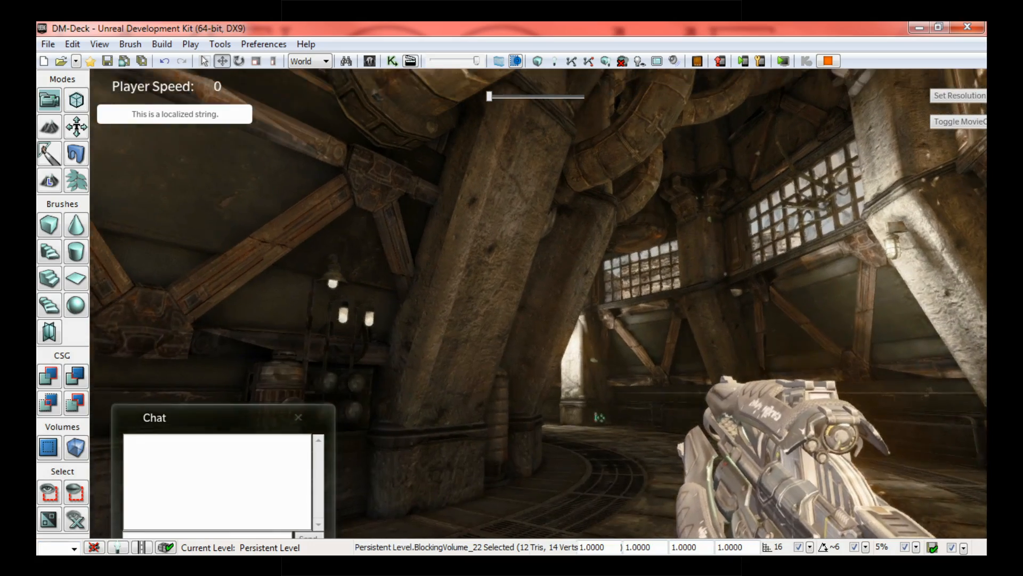
key("w")
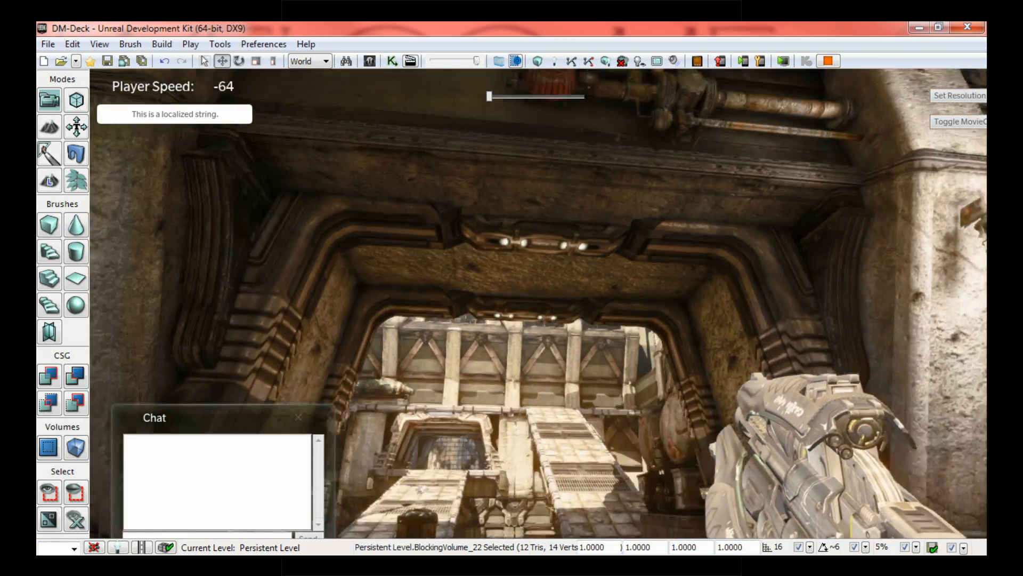
key("w")
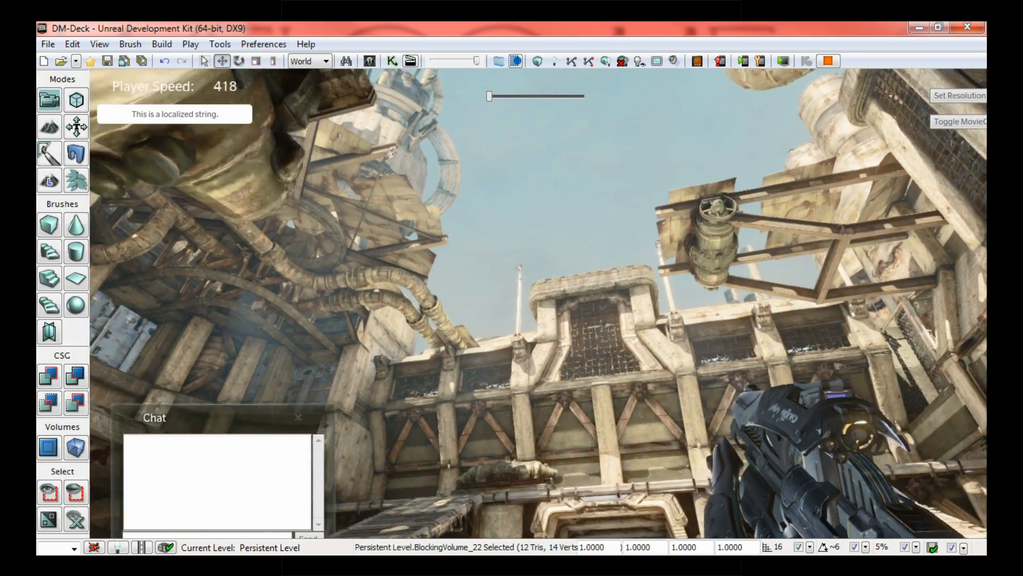
Walk into the green slime pool to view its post-process effect, return to the walkway and end the play session.
key("w")
key("w")
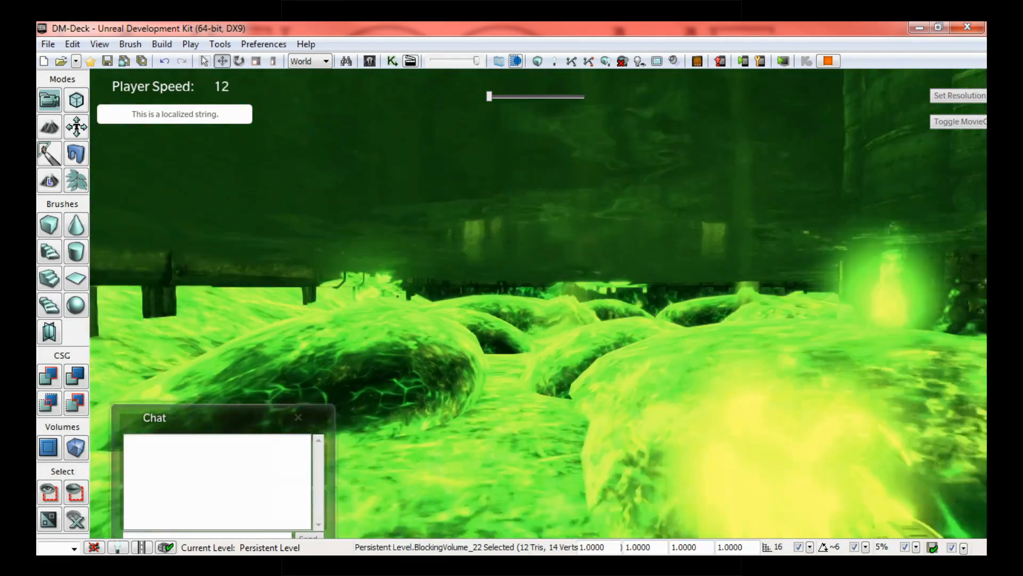
key("w")
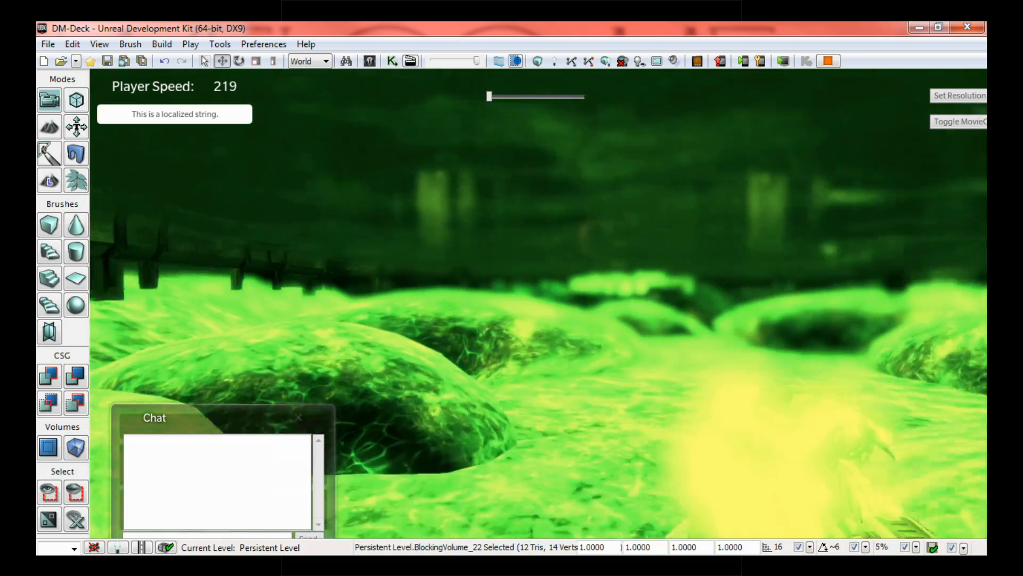
key("w")
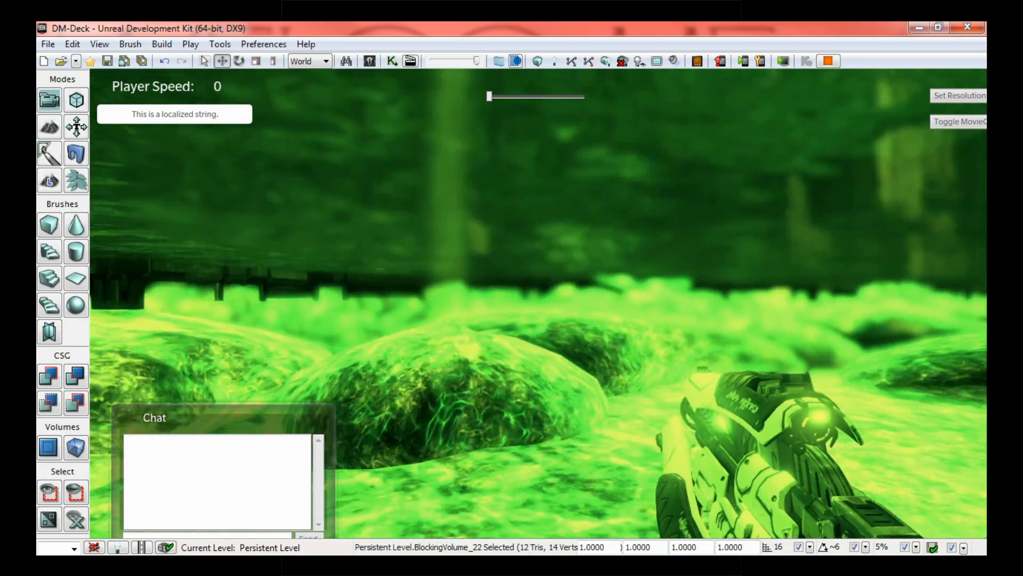
key("w")
key("w")
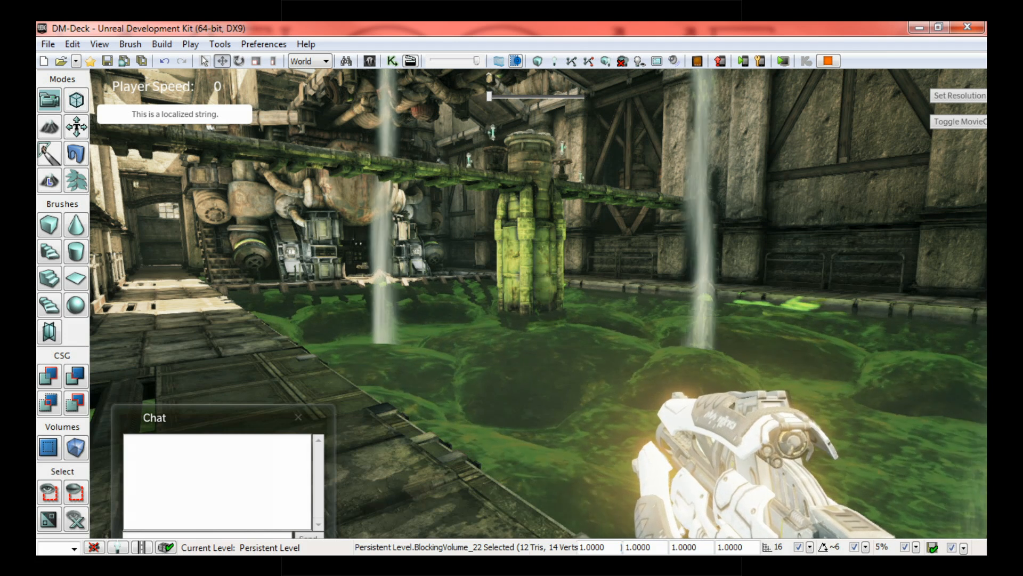
key("Escape")
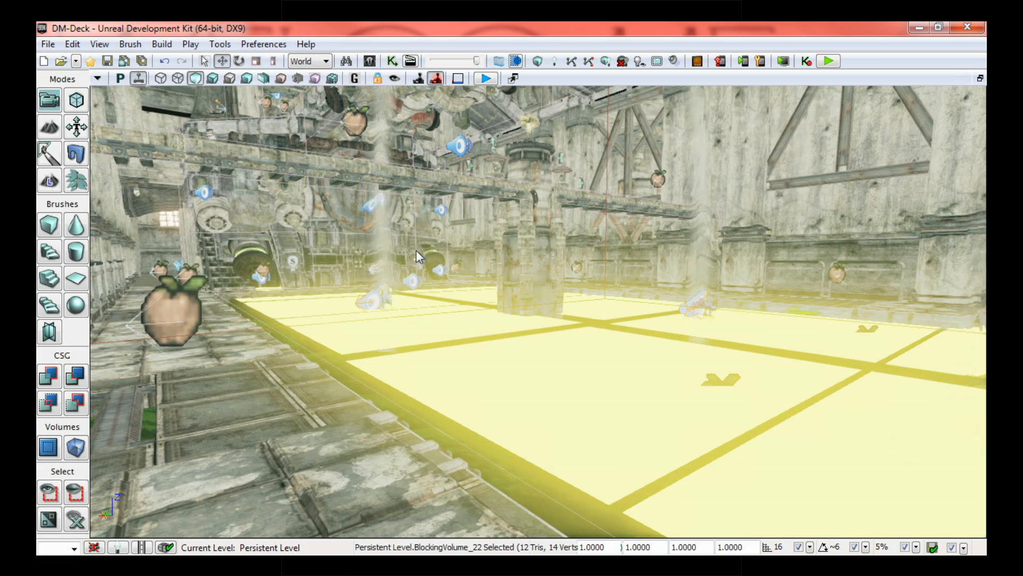
Create a new blank map and select the red builder brush cube.
left_click(44, 61)
left_click(324, 377)
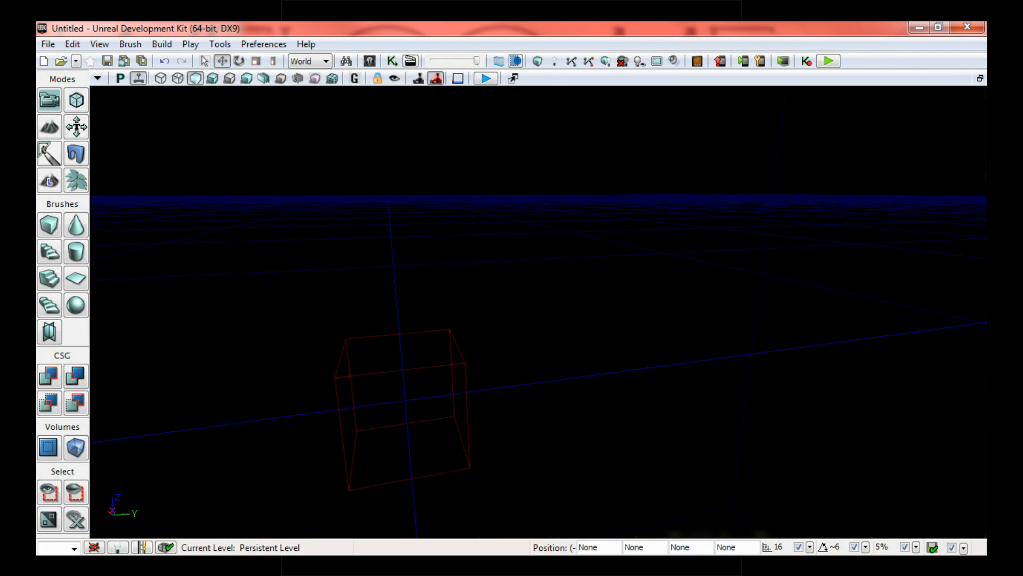
left_click(437, 364)
left_click_drag(525, 376, 526, 360)
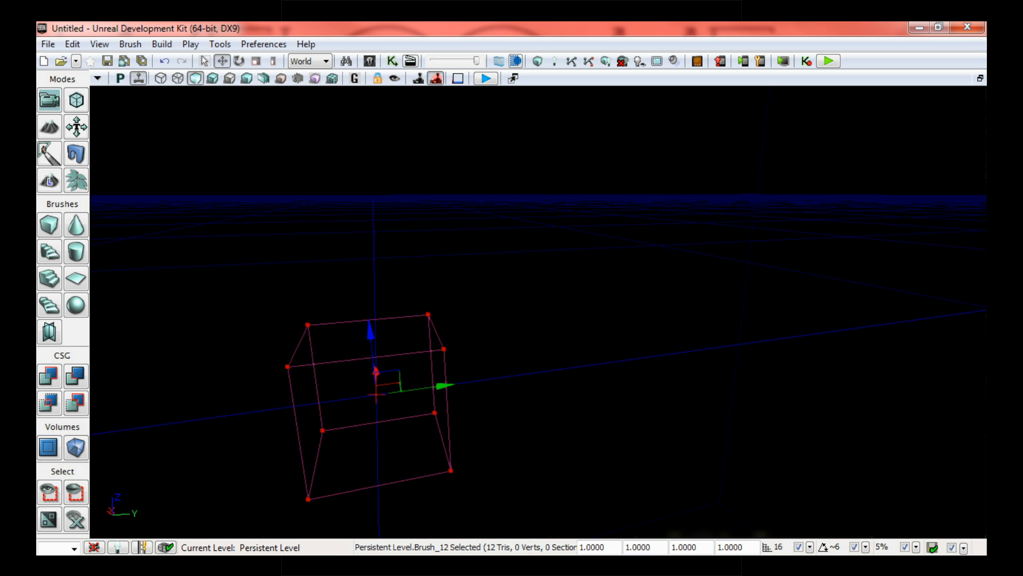
Try the selection mode on the builder brush cube and switch back to translation mode.
right_click(61, 228)
left_click(783, 252)
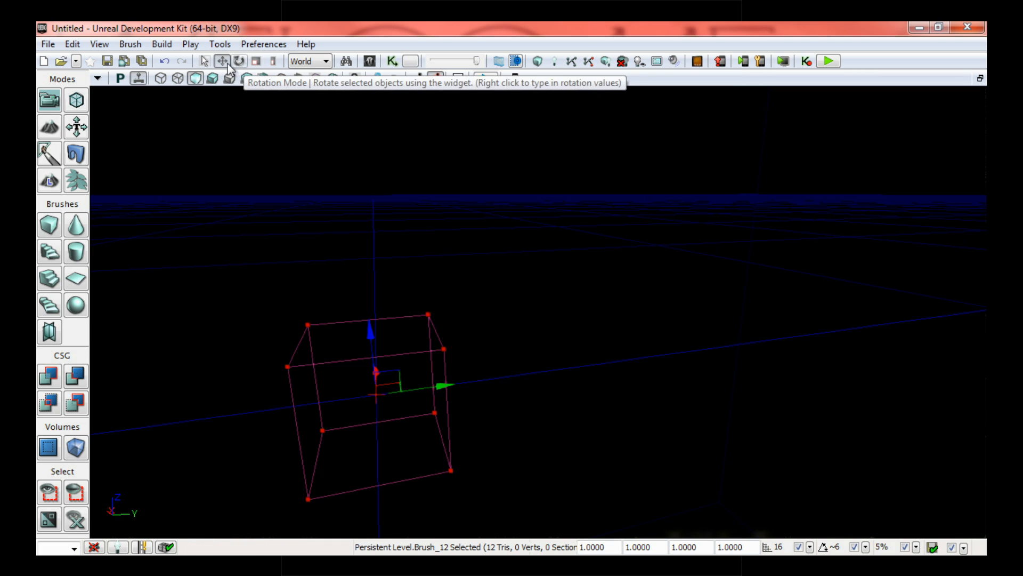
left_click(204, 62)
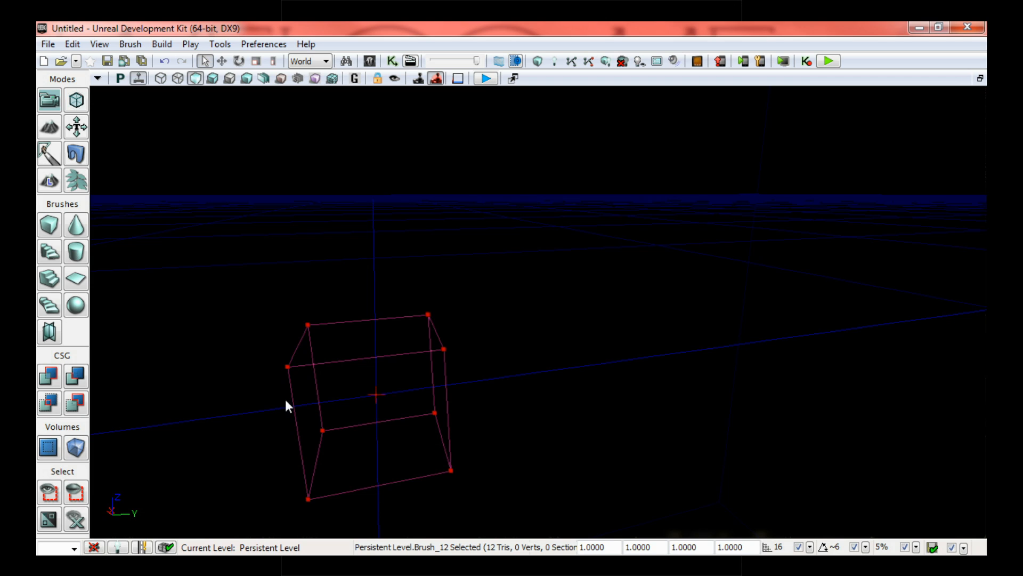
left_click(367, 283)
left_click(376, 319)
key("w")
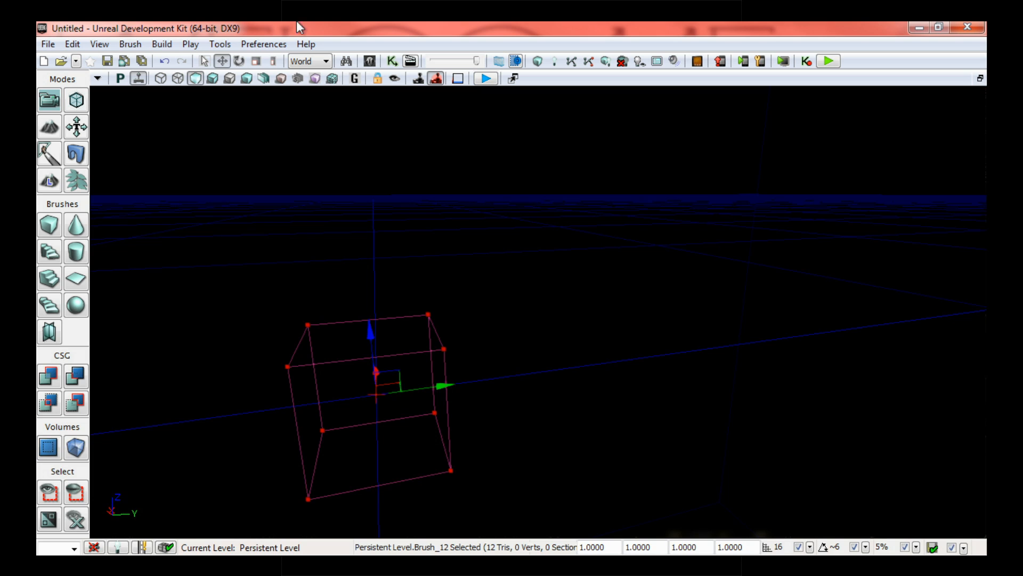
Move the builder brush cube away from the grid origin with the translation widget's axis handles.
mouse_move(369, 331)
left_mouse_down()
mouse_move(359, 251)
mouse_move(407, 310)
left_mouse_up()
left_click_drag(500, 307, 463, 318)
mouse_move(403, 308)
left_mouse_down()
mouse_move(357, 133)
mouse_move(377, 311)
mouse_move(417, 424)
mouse_move(394, 398)
mouse_move(418, 441)
left_mouse_up()
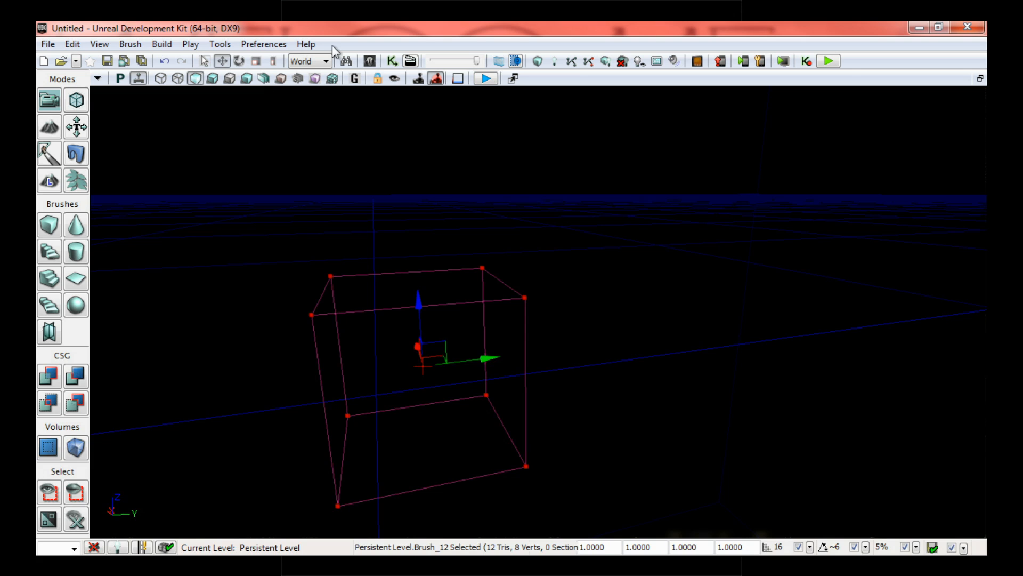
Rotate the builder brush cube with the rotation widget and scale it down slightly in uniform scaling mode.
key("space")
mouse_move(362, 310)
left_mouse_down()
mouse_move(338, 331)
mouse_move(335, 362)
left_mouse_up()
mouse_move(429, 336)
left_mouse_down()
mouse_move(430, 368)
mouse_move(429, 341)
left_mouse_up()
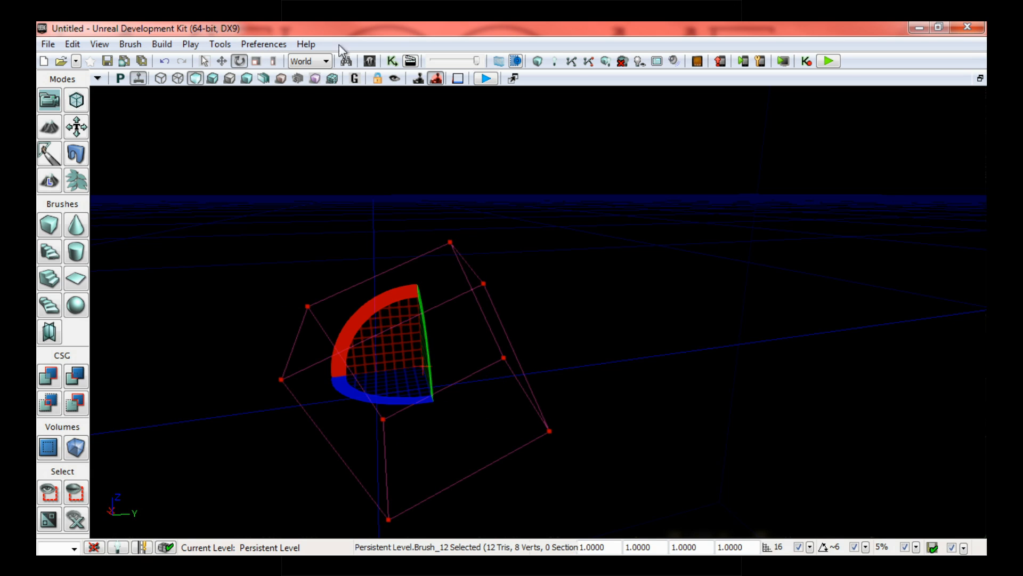
key("space")
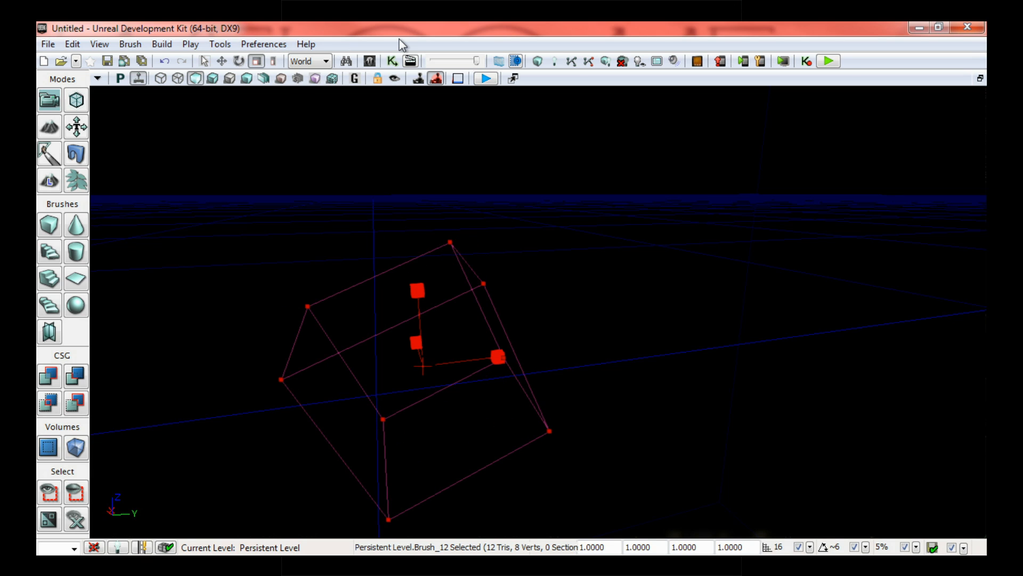
mouse_move(415, 300)
left_mouse_down()
mouse_move(416, 256)
mouse_move(415, 326)
mouse_move(415, 245)
mouse_move(392, 281)
left_mouse_up()
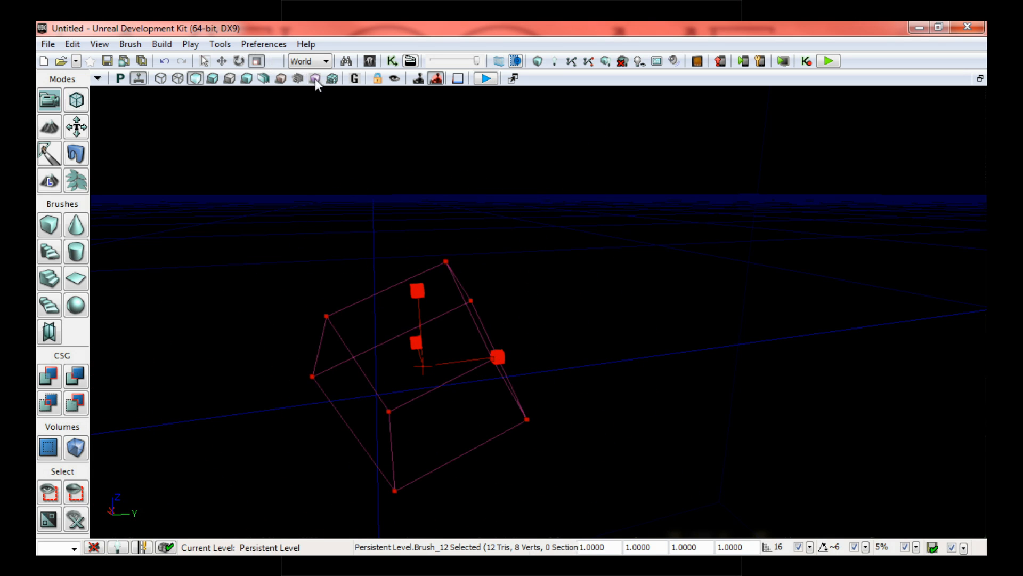
Raise the rotated builder brush cube along the vertical axis and switch to non-uniform scaling mode.
key("space")
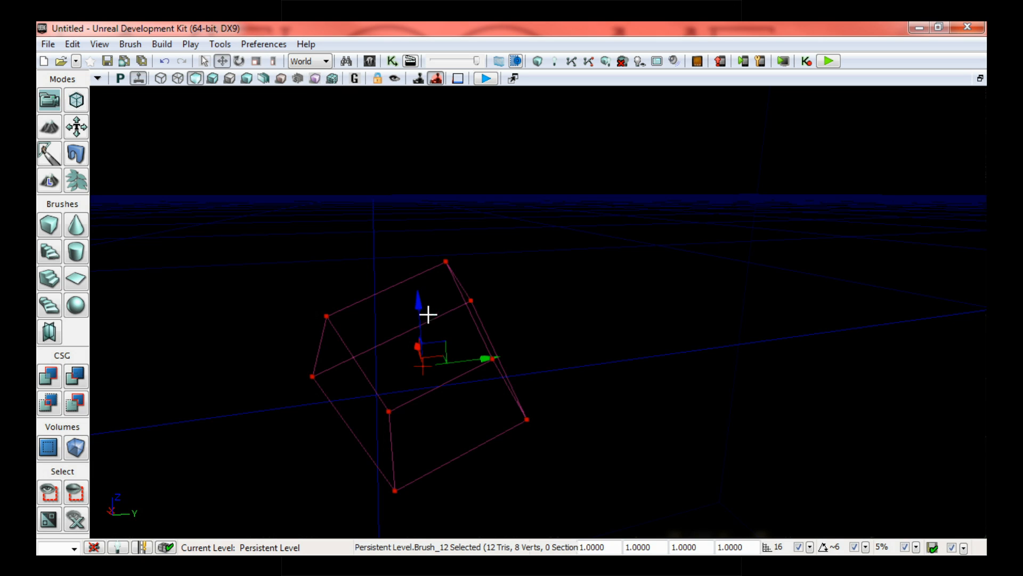
mouse_move(418, 303)
left_mouse_down()
mouse_move(415, 179)
mouse_move(415, 234)
mouse_move(415, 199)
left_mouse_up()
left_click(274, 61)
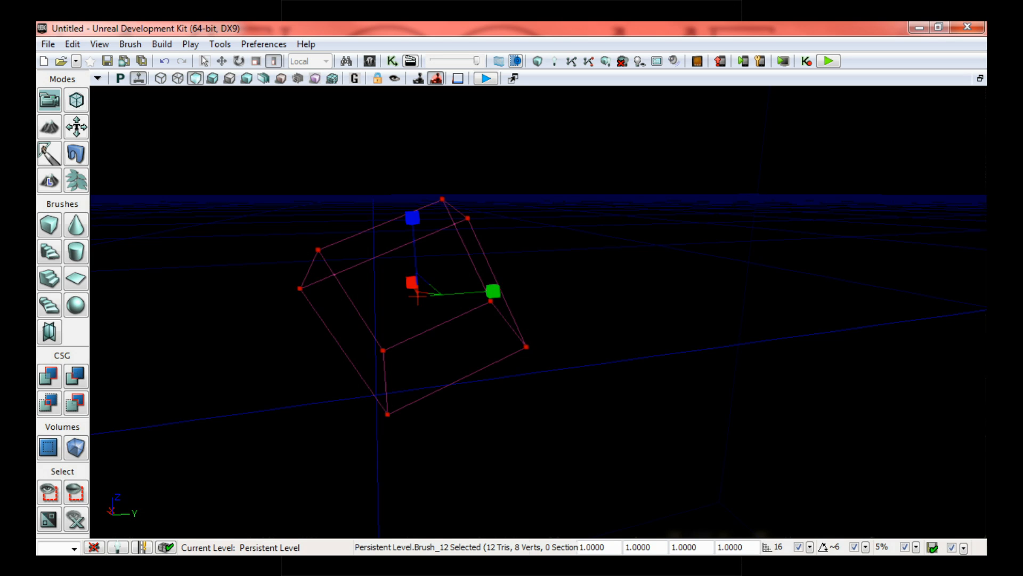
Create a new map from the Night Lighting template.
left_click(44, 61)
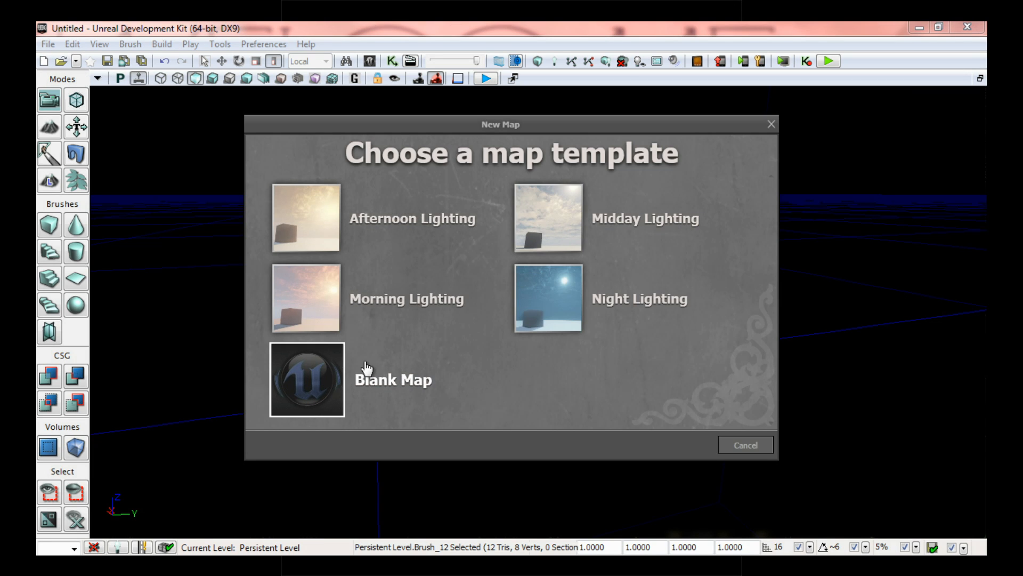
left_click(576, 309)
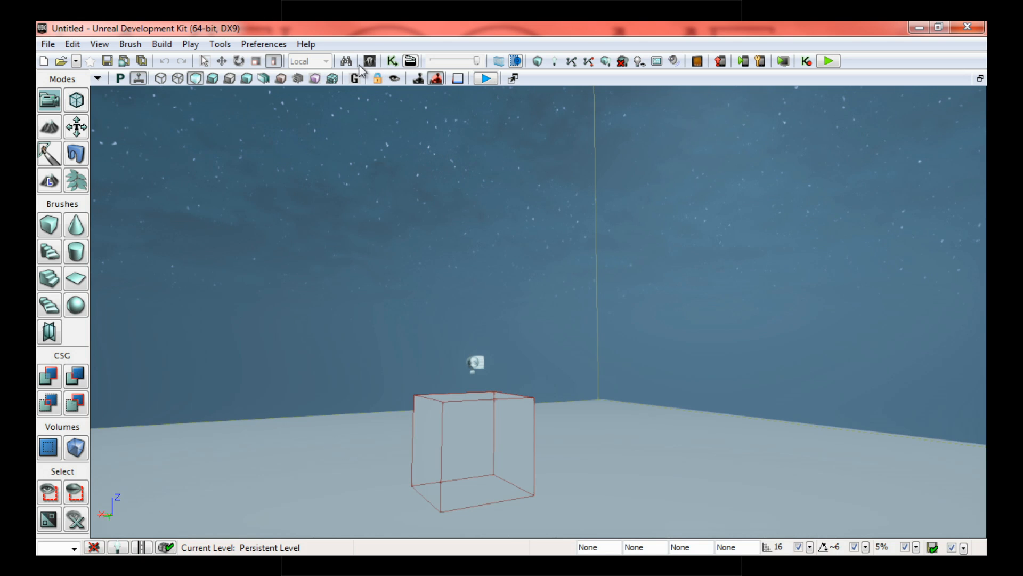
Filter the Showcases content folder to static meshes, select and load S_GrassClump_02, and minimise the Content Browser.
left_click(372, 62)
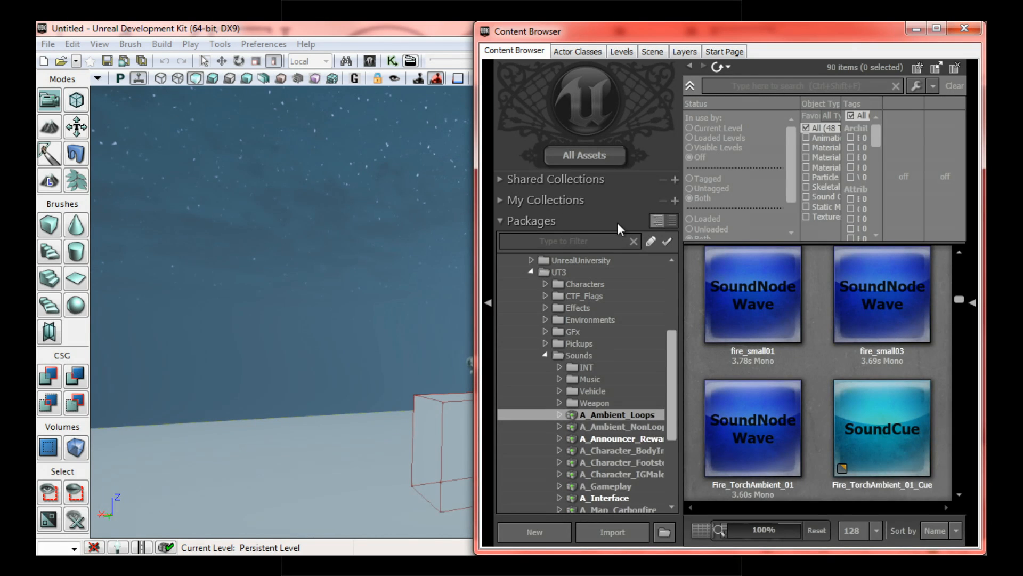
left_click(537, 354)
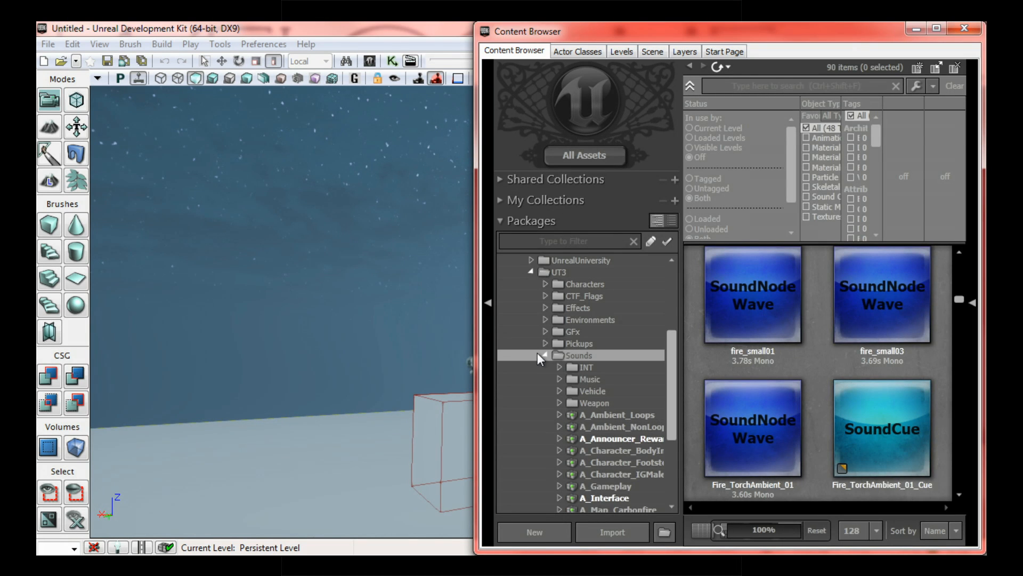
left_click(532, 271)
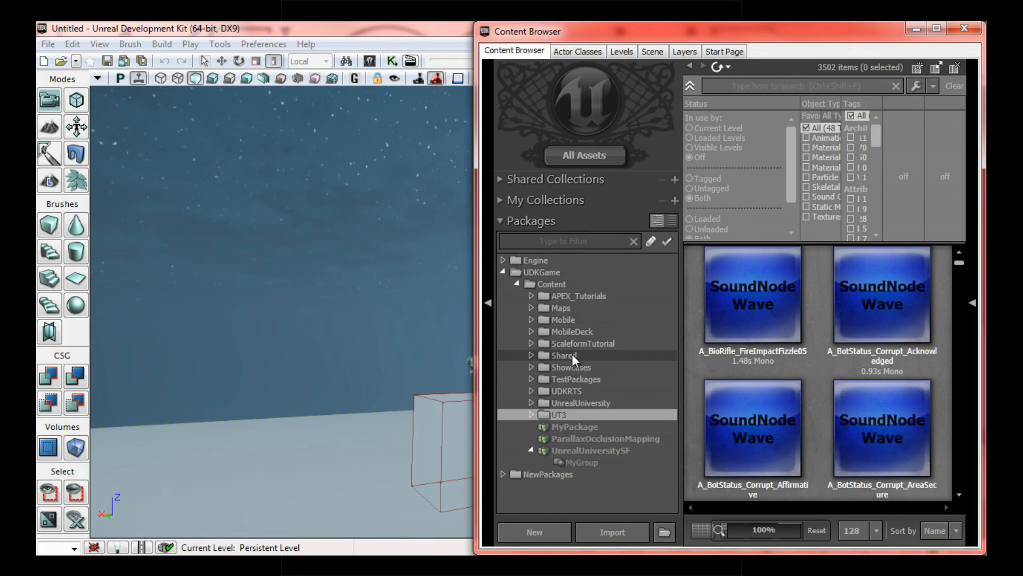
left_click(537, 367)
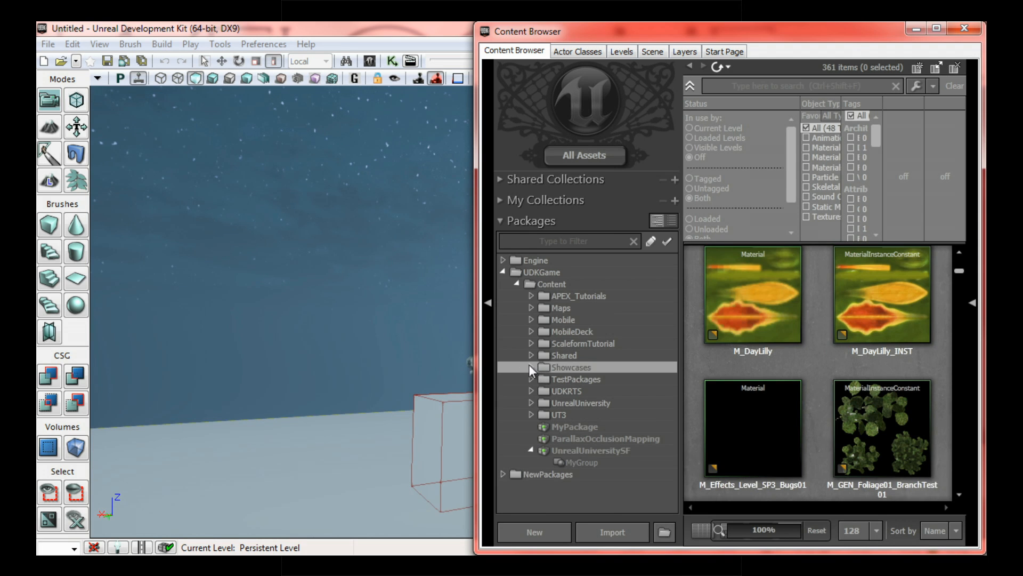
left_click(806, 206)
mouse_move(959, 283)
left_mouse_down()
mouse_move(932, 491)
mouse_move(945, 294)
left_mouse_up()
left_click(897, 358)
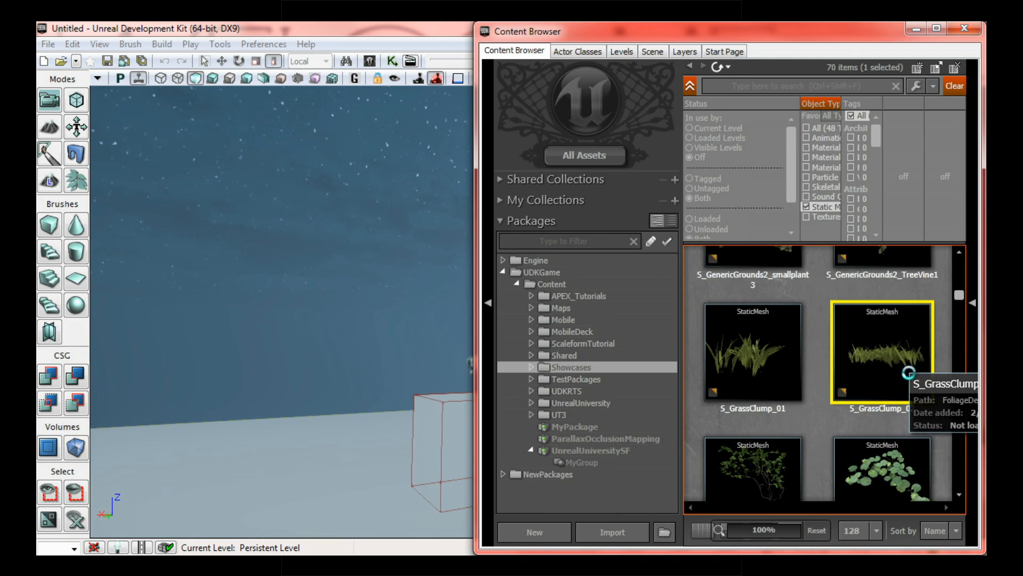
right_click(897, 358)
left_click(878, 385)
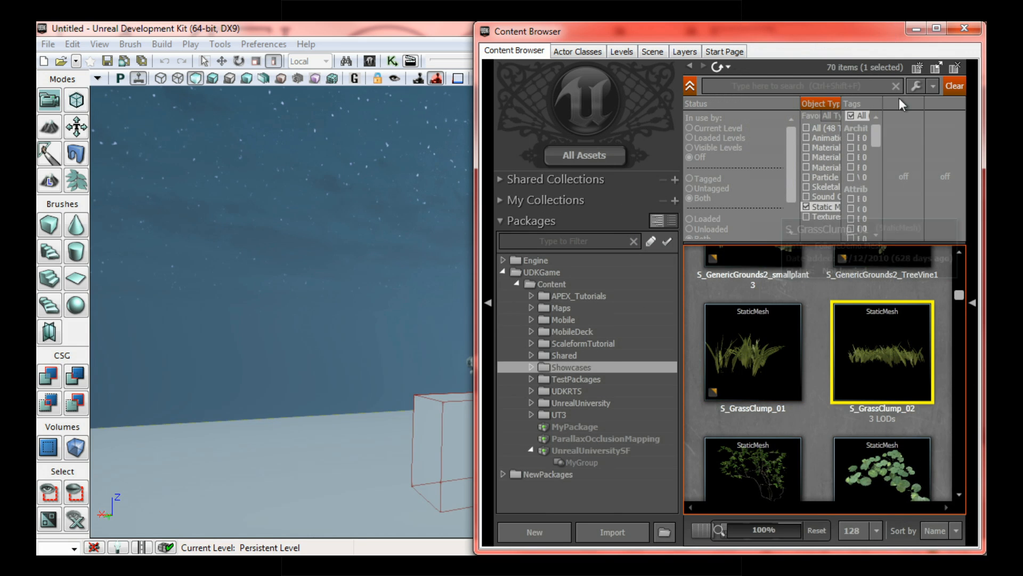
left_click(920, 28)
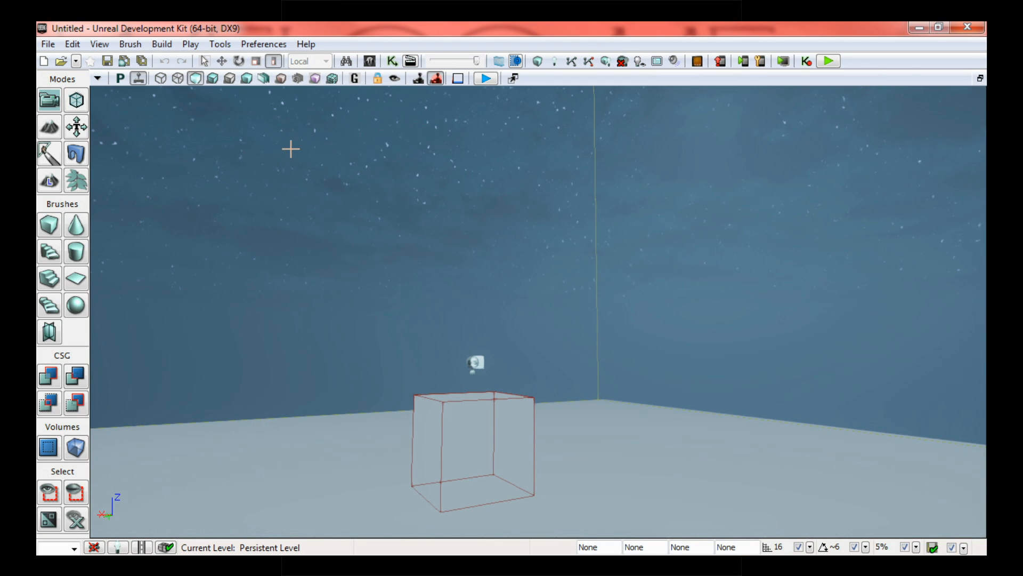
Enter Static Mesh mode, expand its settings and mode options, and set the Collision Type to COLLIDE_NoCollision.
left_click(75, 155)
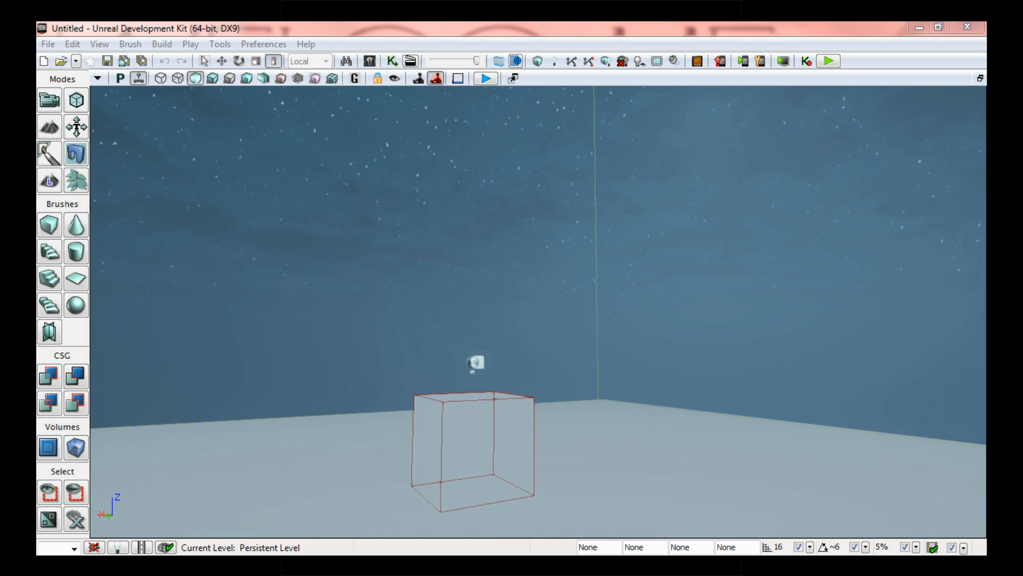
left_click_drag(197, 142, 176, 70)
left_click(131, 122)
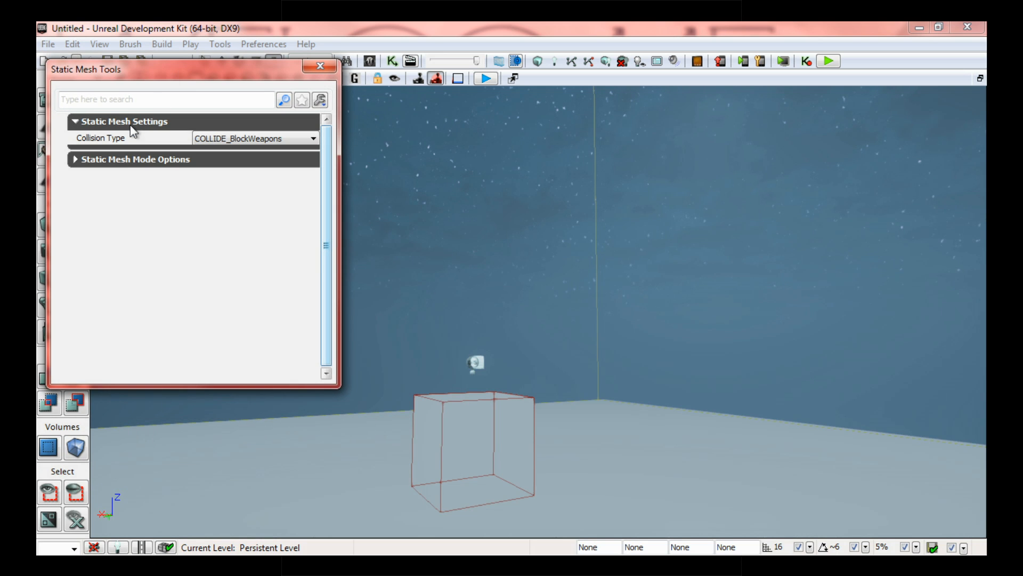
left_click(122, 161)
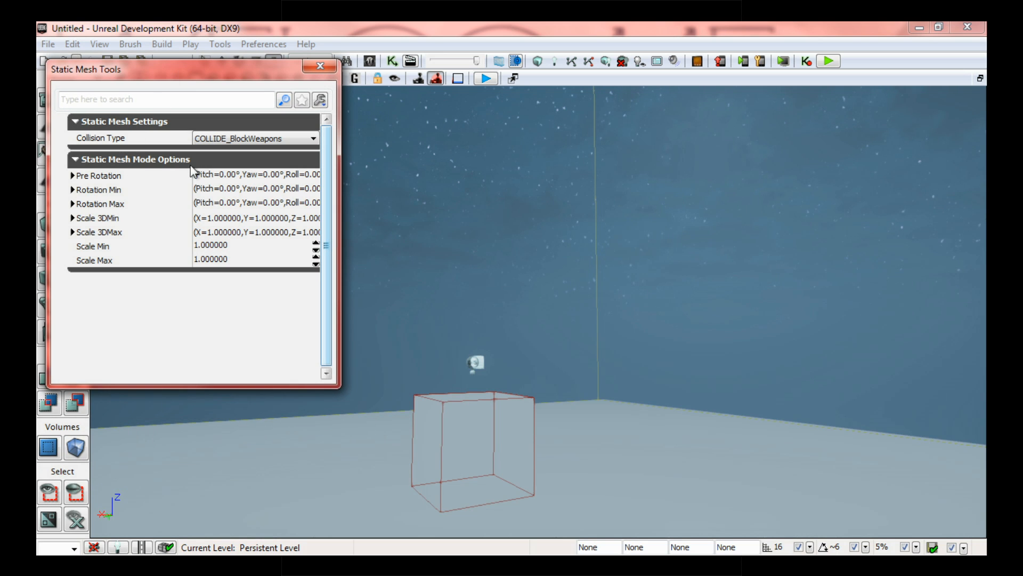
left_click(248, 138)
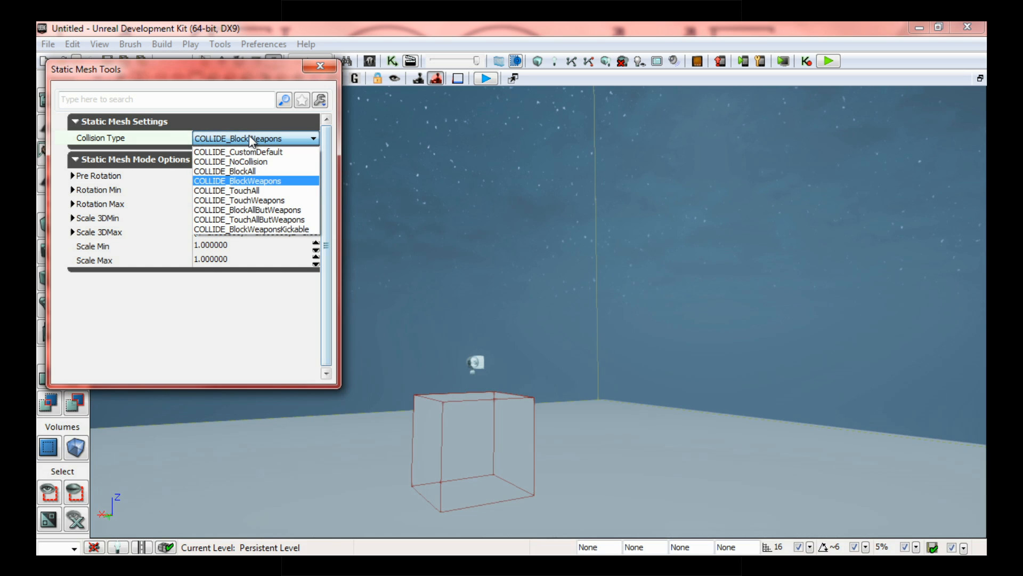
left_click(249, 161)
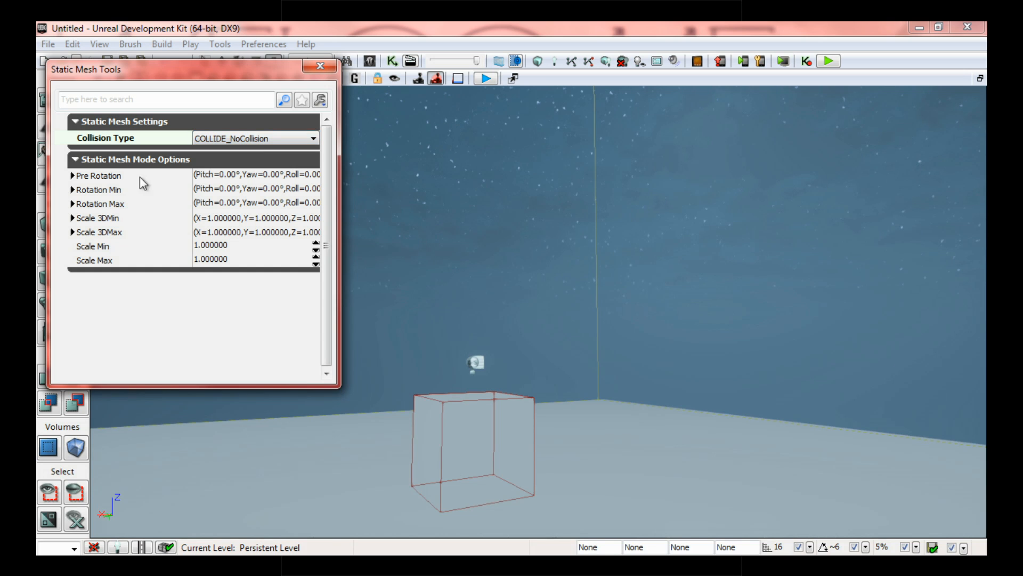
Set the minimum rotation for placed meshes to a pitch of -10 and a yaw of -180.
left_click(115, 190)
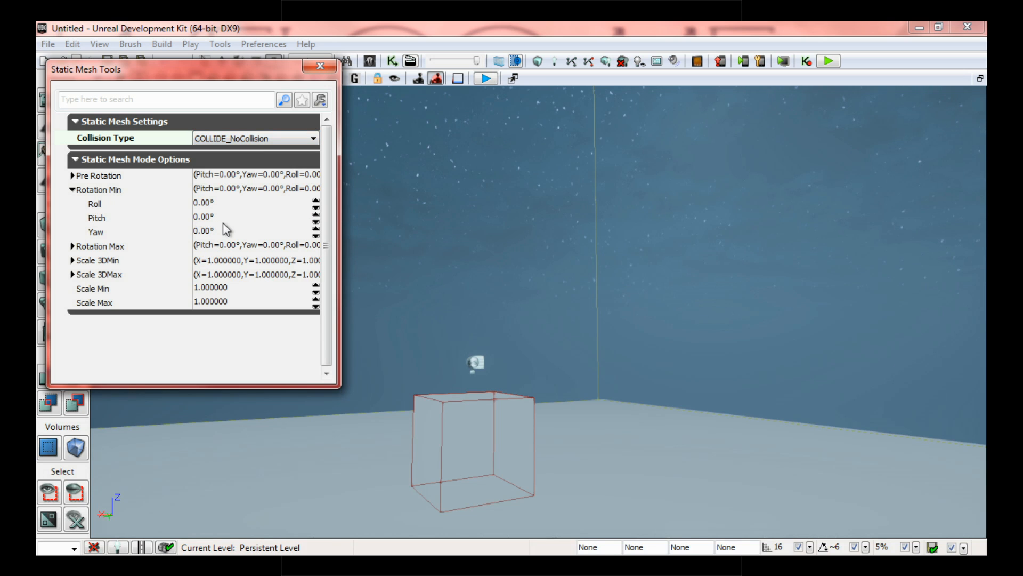
left_click(222, 217)
type("-1")
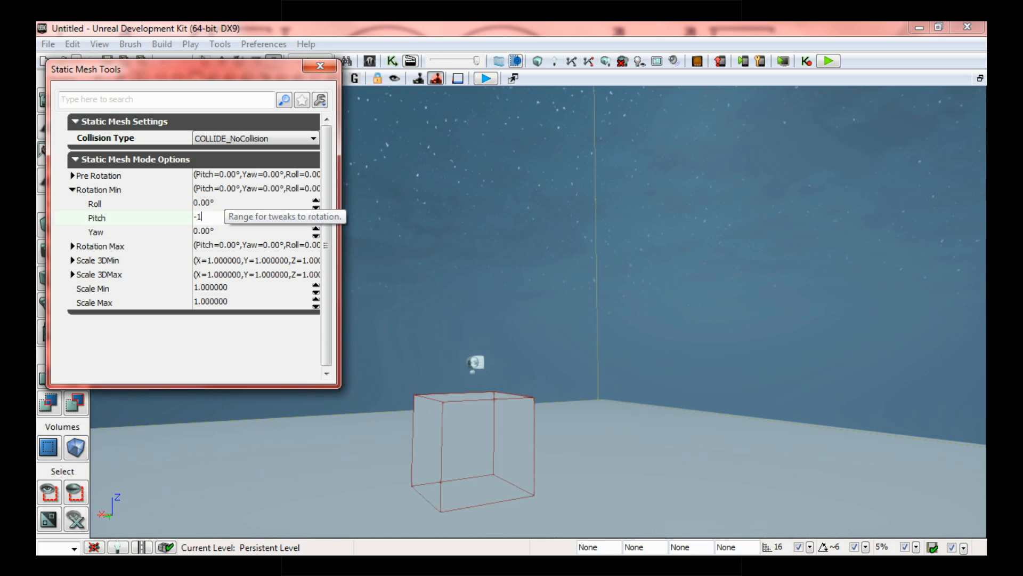
type("0")
key("Tab")
type("-180")
key("Return")
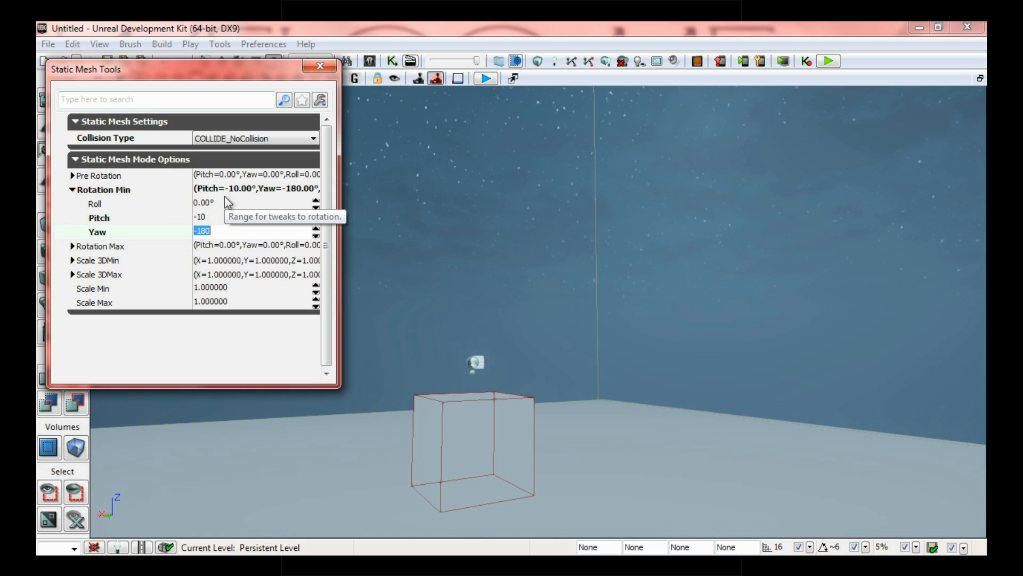
Set the maximum rotation for placed meshes to a pitch of 10 and a yaw of 180.
left_click(124, 249)
left_click(265, 278)
type("10")
key("Tab")
type("18")
key("Return")
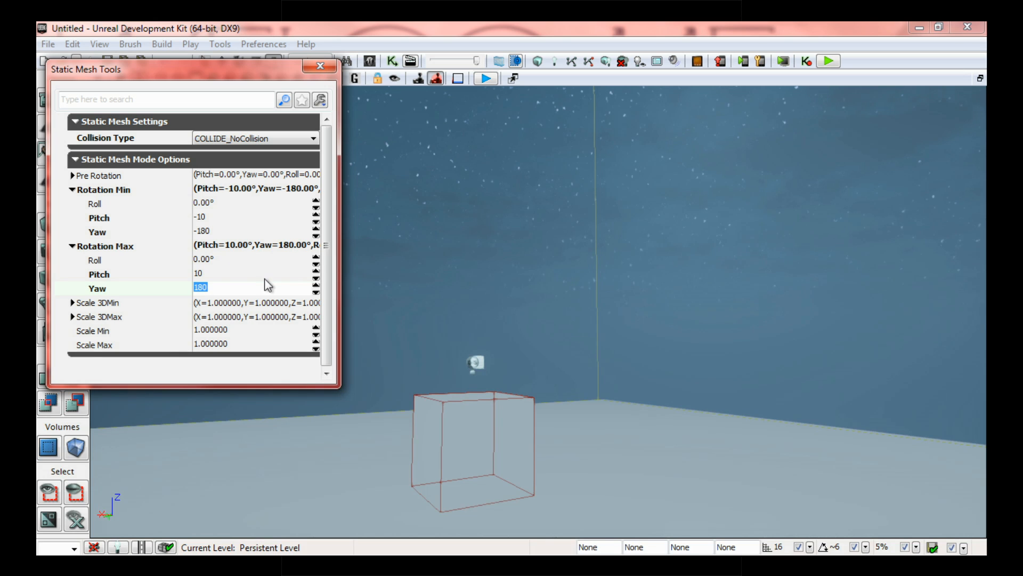
Set Scale Min to 0.2 and Scale Max to 0.8 for placed meshes.
double_click(108, 308)
double_click(103, 302)
left_click(202, 335)
type("0.2")
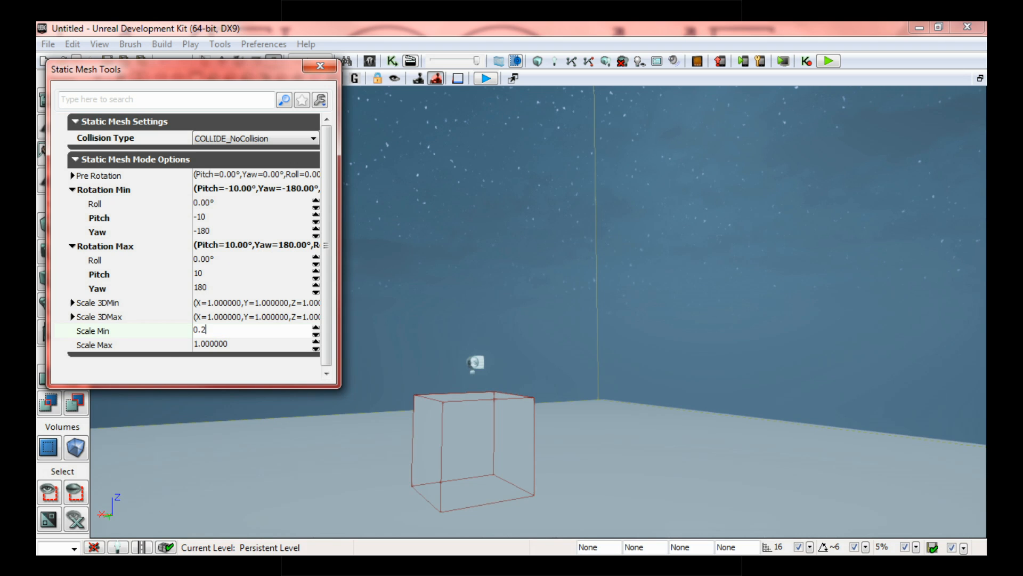
key("Tab")
type("0.8")
key("Return")
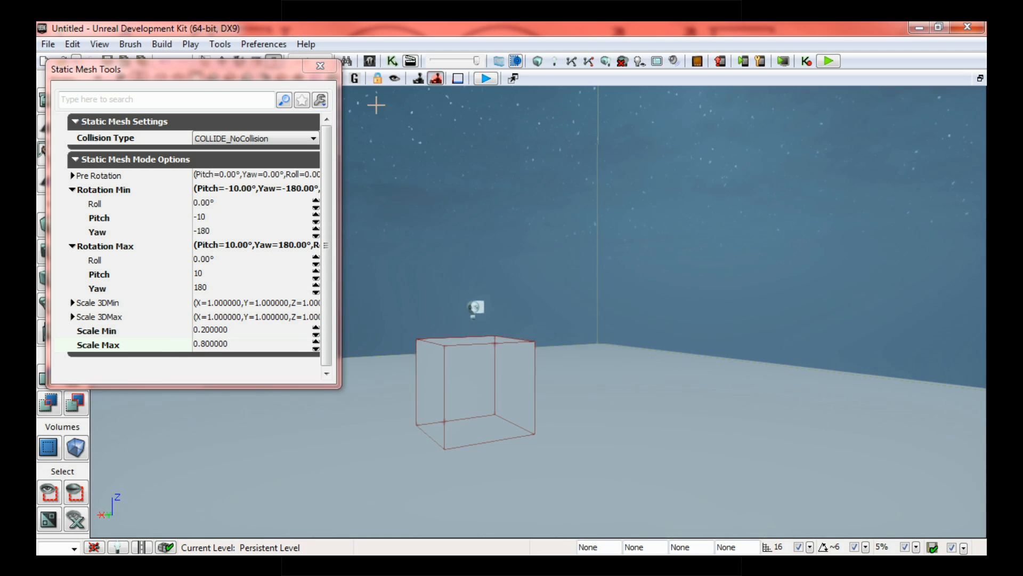
Switch the viewport to lit mode and place two grass clumps on the floor near the cube.
left_click_drag(247, 69, 242, 94)
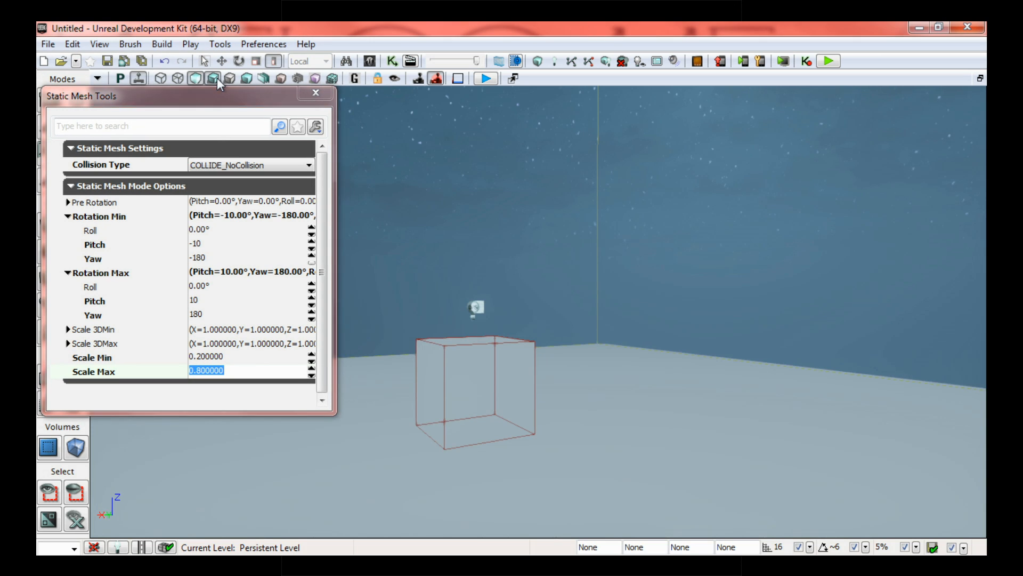
left_click(213, 78)
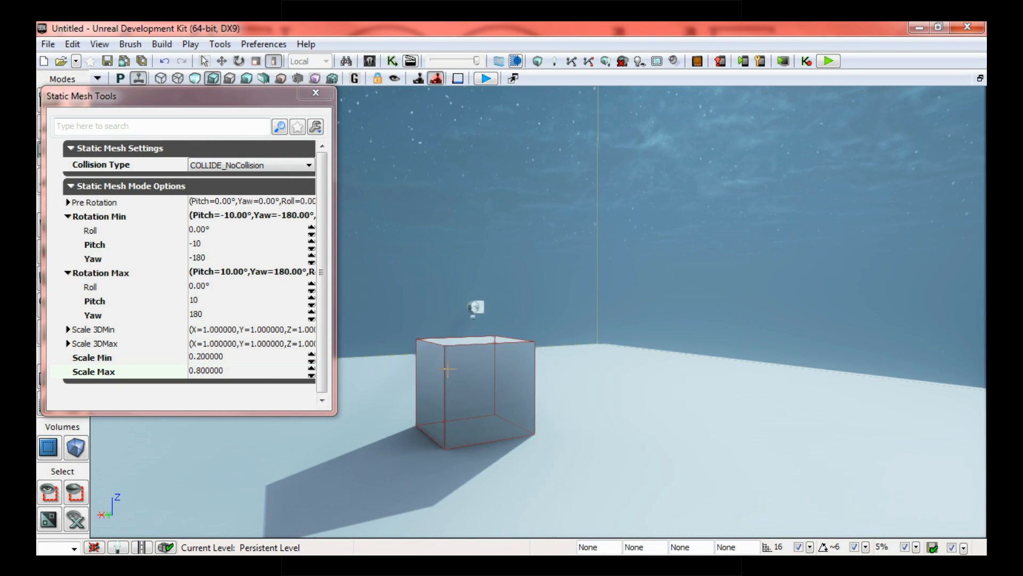
scroll(586, 499, "down", 2)
left_click(556, 450)
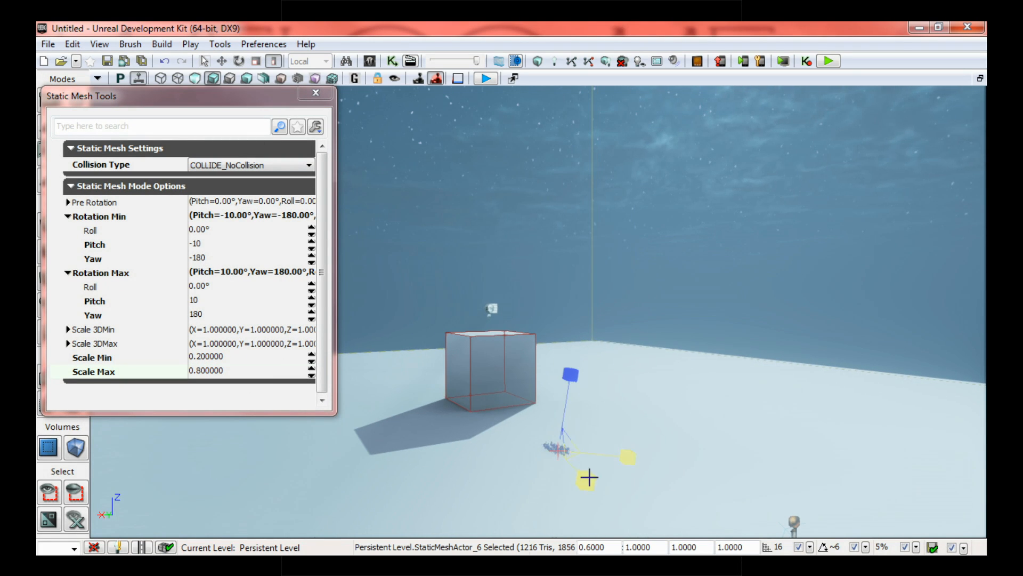
scroll(520, 465, "down", 2)
left_click(525, 428)
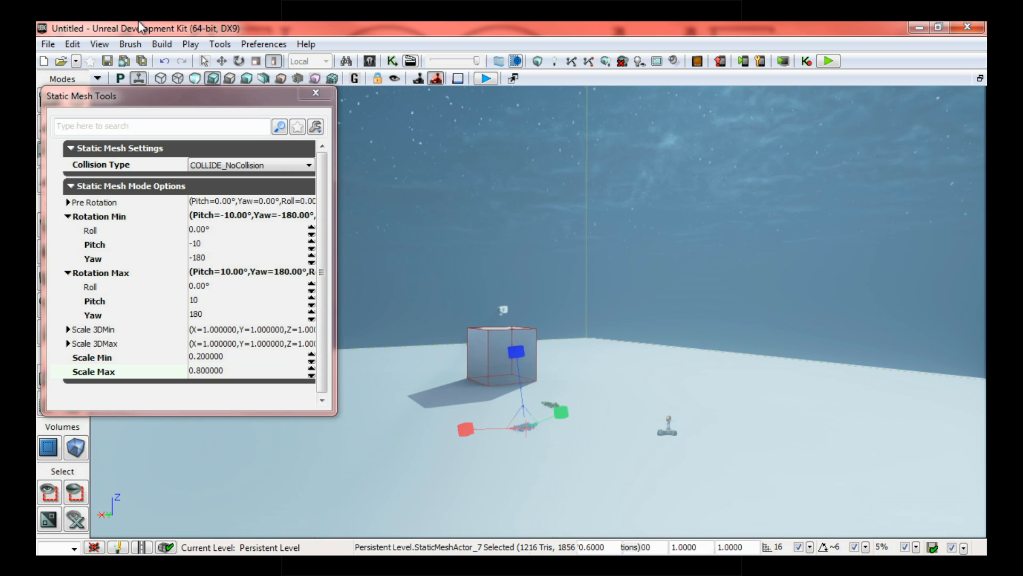
Set the flight camera preference to Never Use WASD for Camera Controls.
left_click(256, 45)
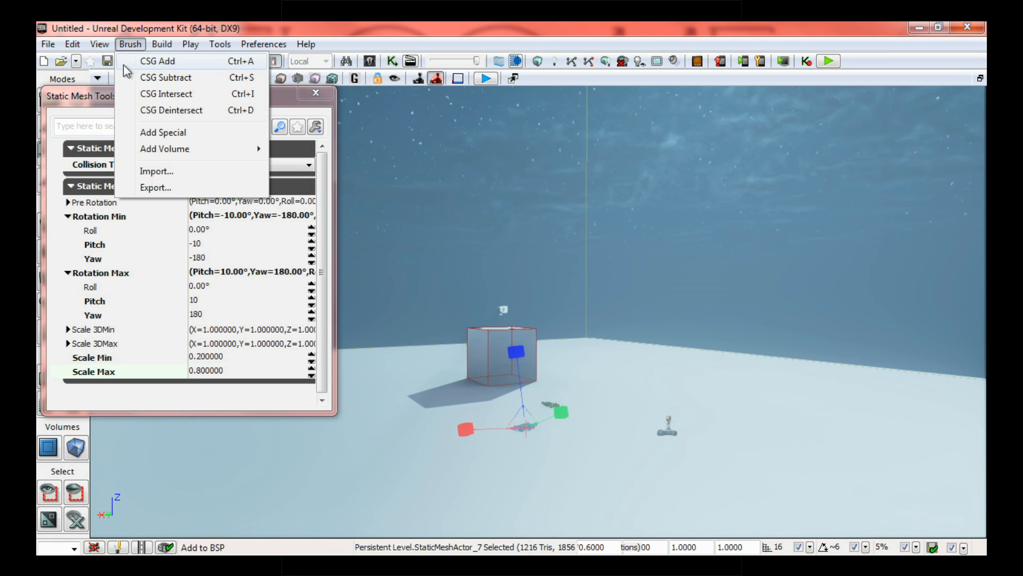
left_click(116, 29)
left_click_drag(117, 94, 121, 109)
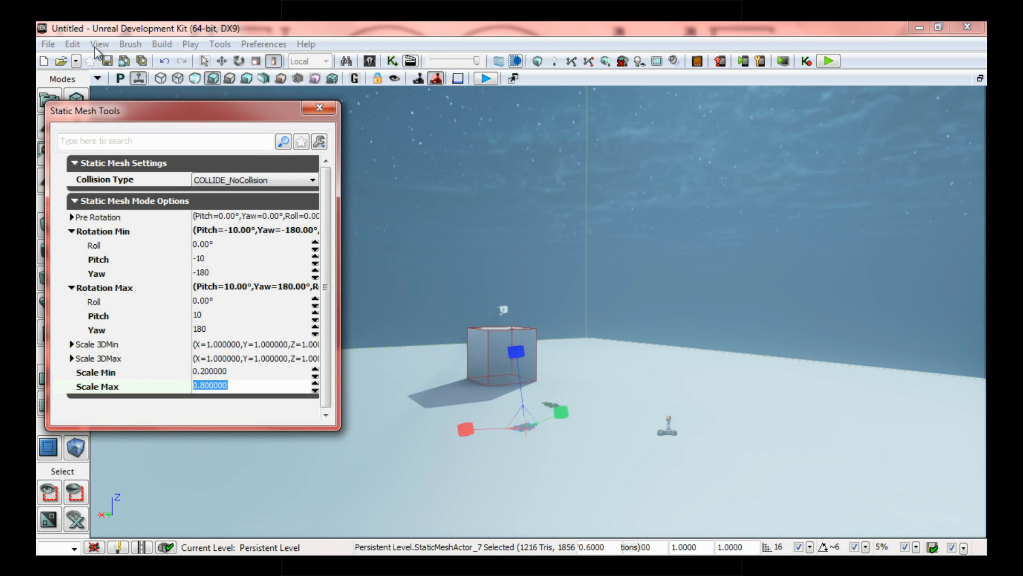
left_click(78, 44)
mouse_move(264, 44)
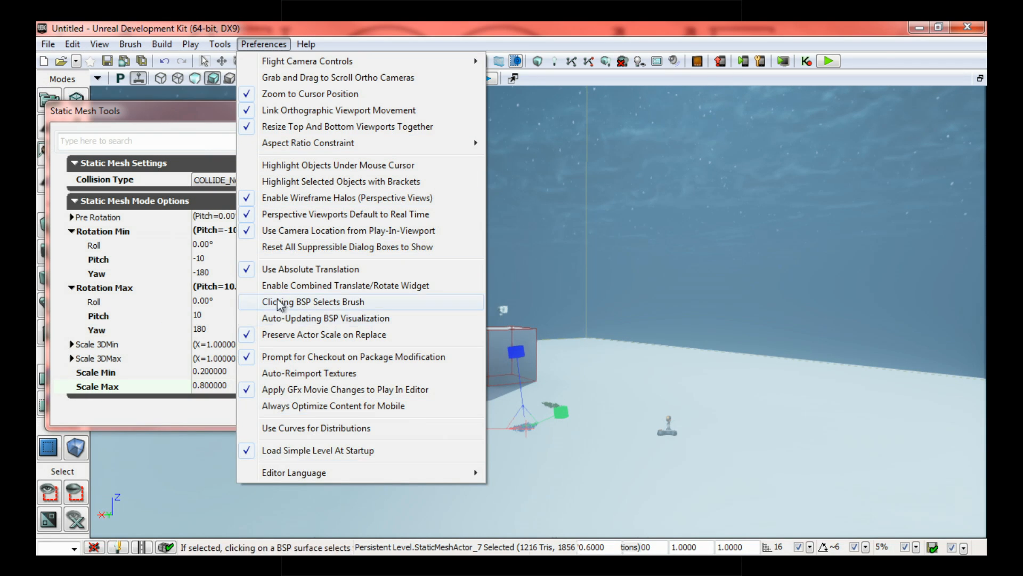
mouse_move(330, 61)
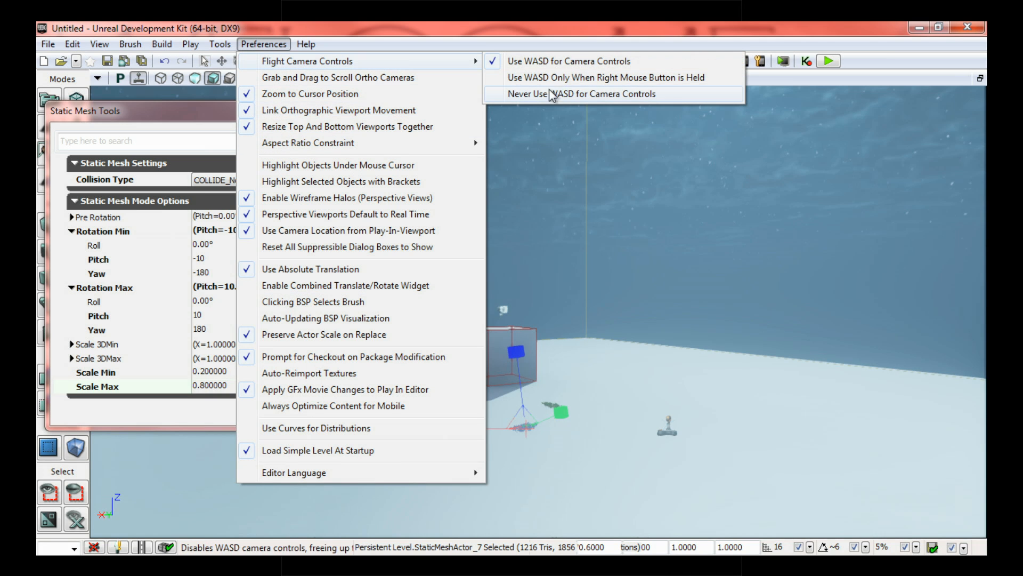
left_click(510, 92)
Place three more grass clumps close together on the floor in front of the cube.
right_click_drag(556, 290, 550, 377)
left_click_drag(551, 376, 562, 334)
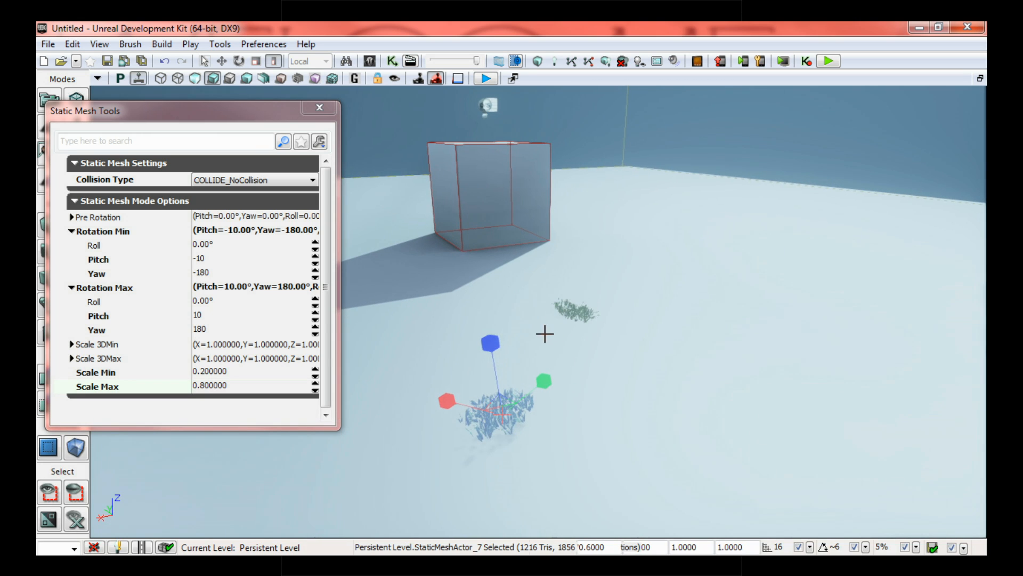
left_click(459, 374)
left_click(500, 354)
left_click(434, 356)
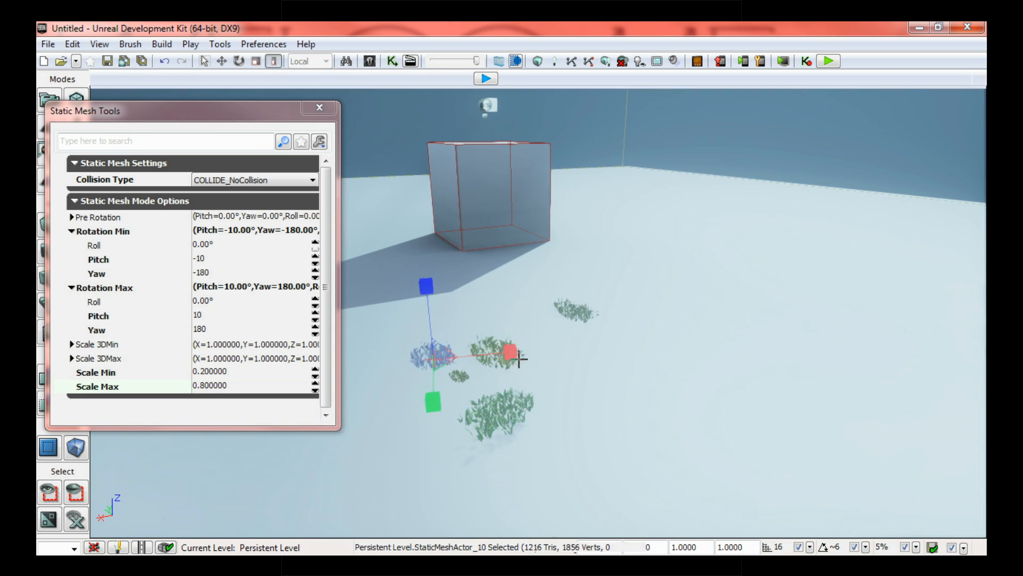
Scatter eight more grass clumps on the floor in front of the cube, filling the gaps between the existing clumps.
left_click(560, 370)
left_click(562, 400)
left_click(501, 378)
left_click(456, 367)
left_click(466, 320)
left_click(482, 321)
left_click(563, 326)
left_click(534, 337)
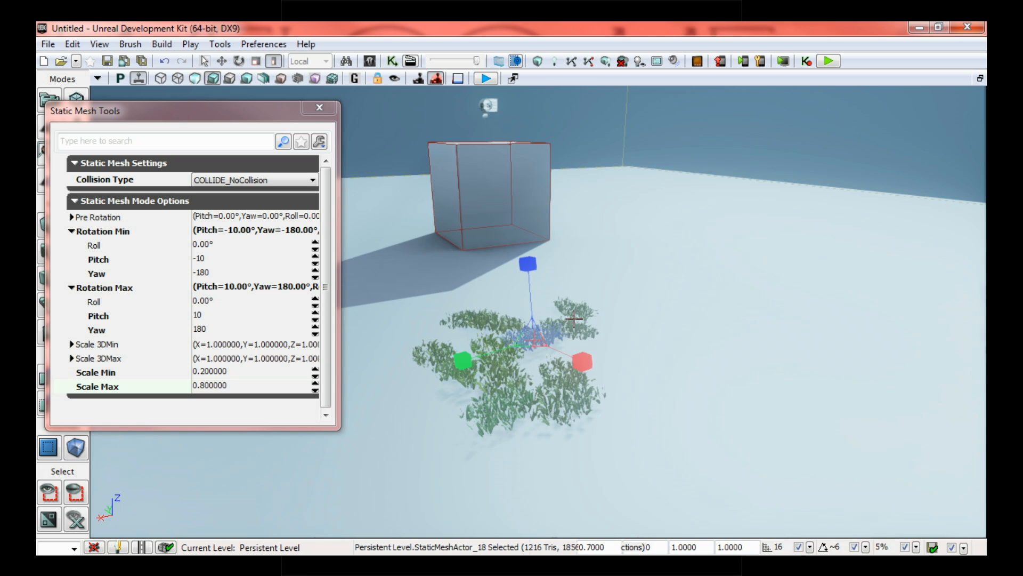
Place four grass clumps within the outline of the cube.
left_click_drag(473, 298, 461, 295)
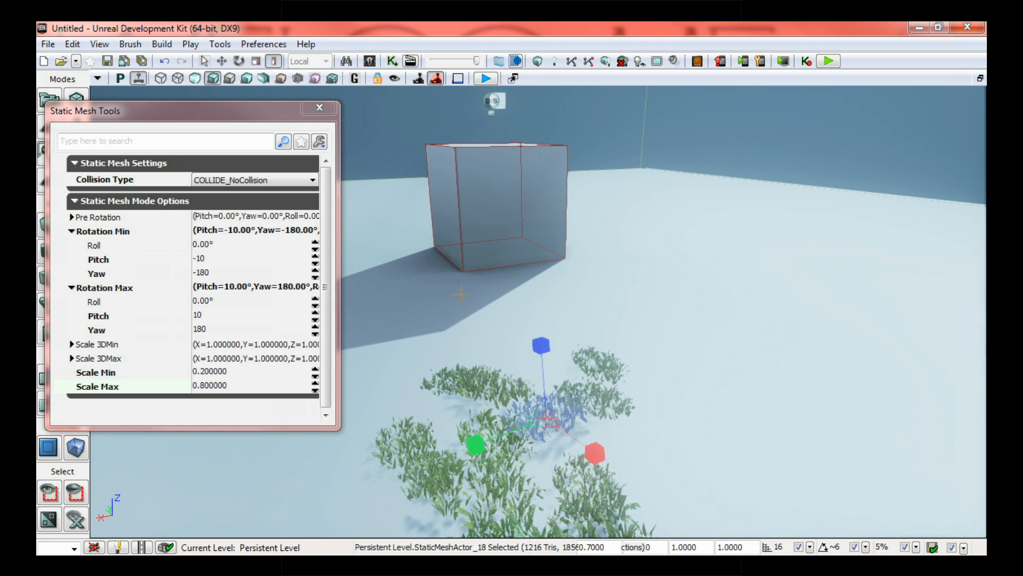
left_click(500, 223, "ctrl")
left_click_drag(510, 340, 516, 313)
left_click(504, 235, "ctrl")
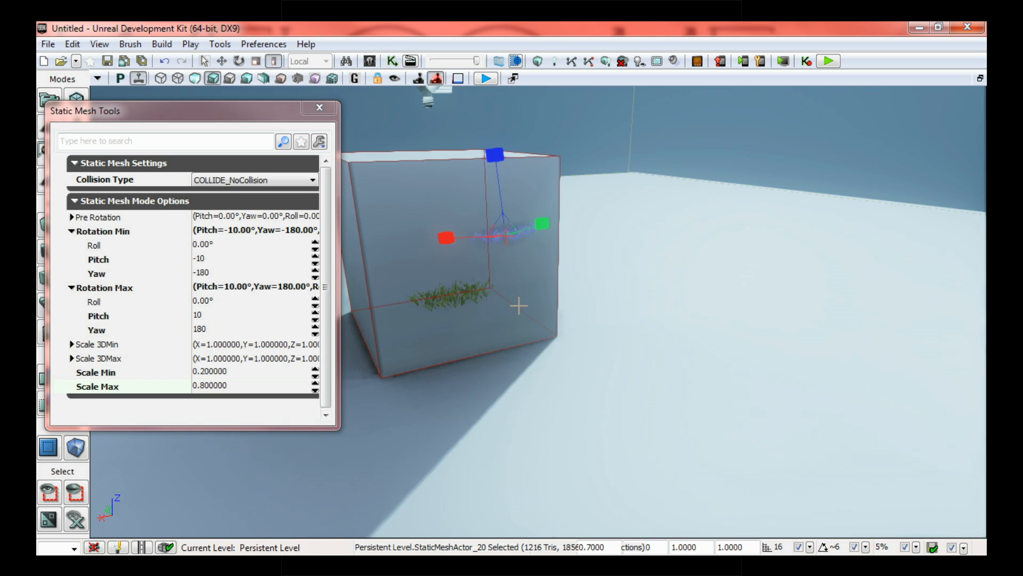
left_click(519, 303, "ctrl")
left_click(459, 277, "ctrl")
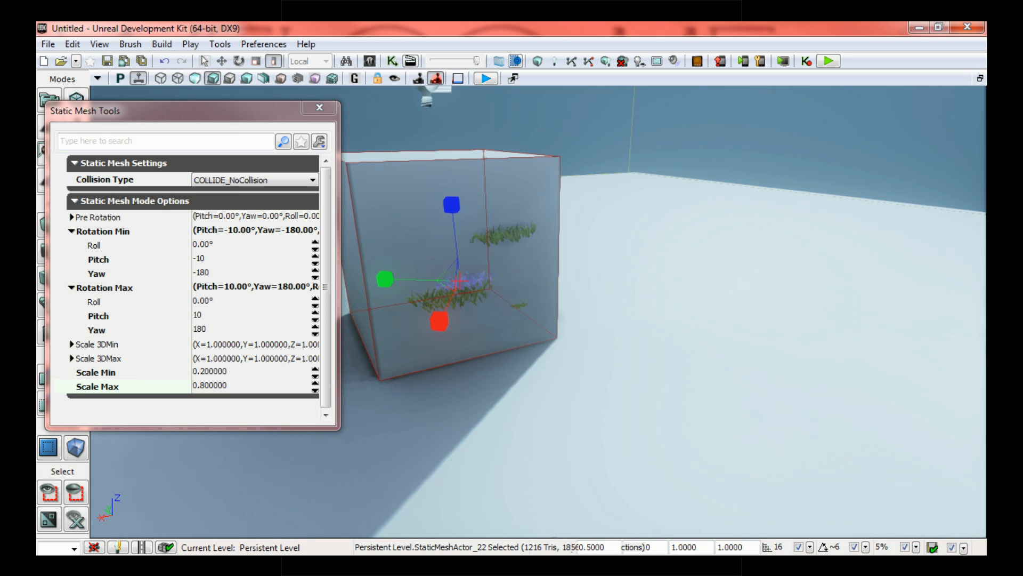
Place six more grass clumps aligned to the cube's front face.
left_click_drag(524, 273, 521, 256)
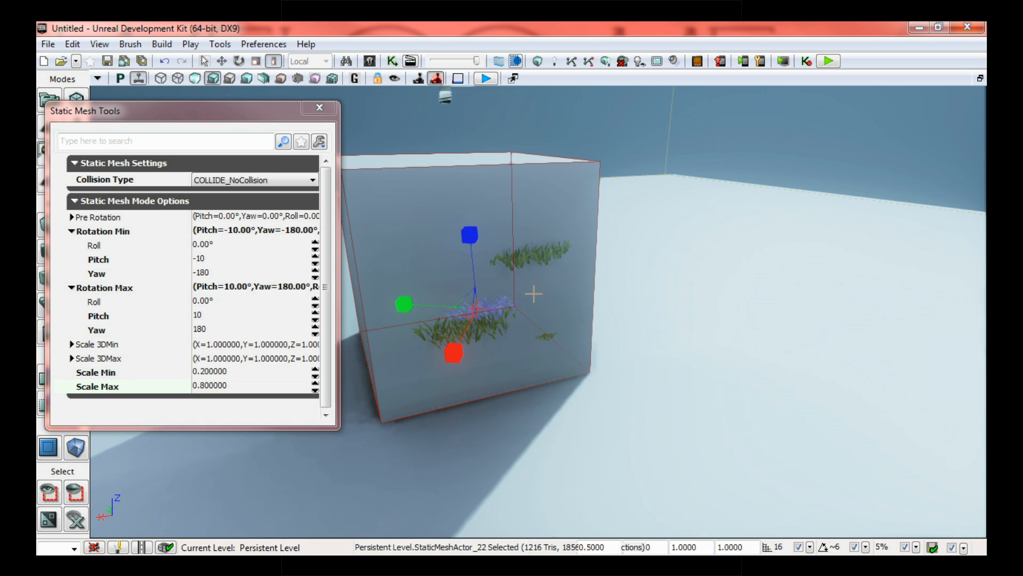
left_click(410, 255, "ctrl")
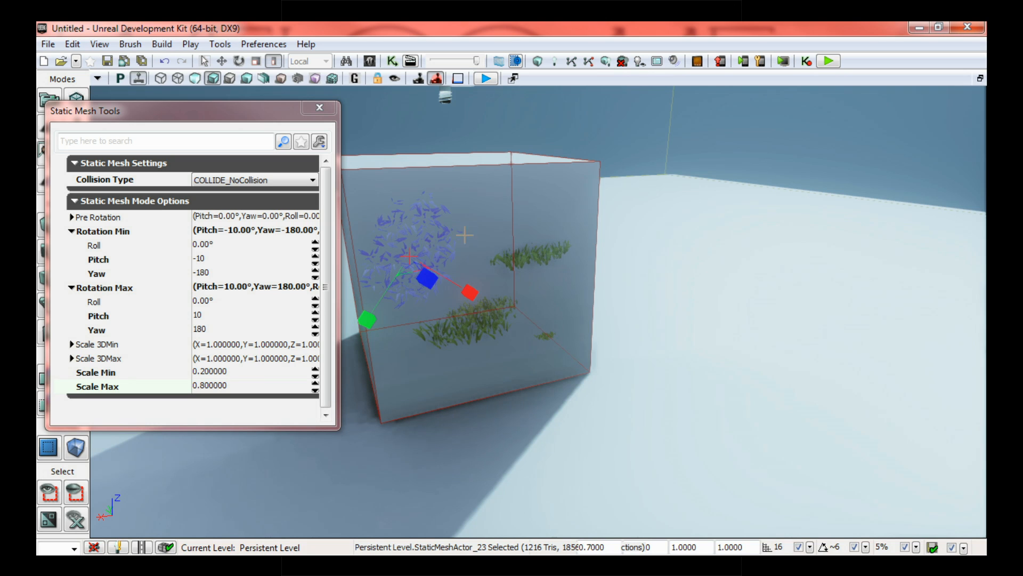
left_click(487, 230, "ctrl")
left_click(557, 306, "ctrl")
left_click(520, 366, "ctrl")
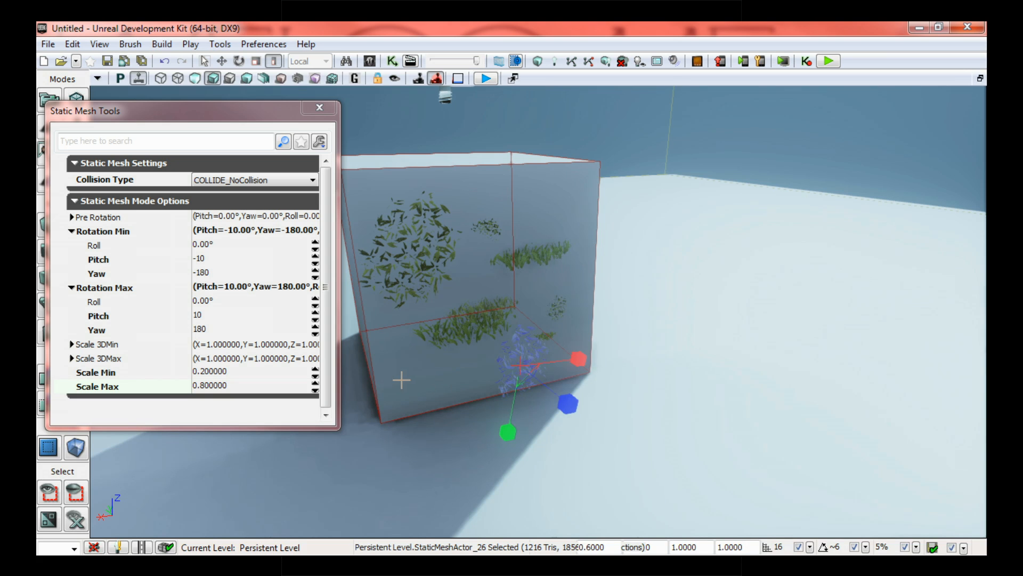
left_click(408, 376, "ctrl")
left_click(486, 291, "ctrl")
Place four grass clumps on the cube's adjoining side face and close the Static Mesh Tools.
left_click_drag(463, 349, 452, 300)
left_click(388, 302, "ctrl")
left_click(373, 245, "ctrl")
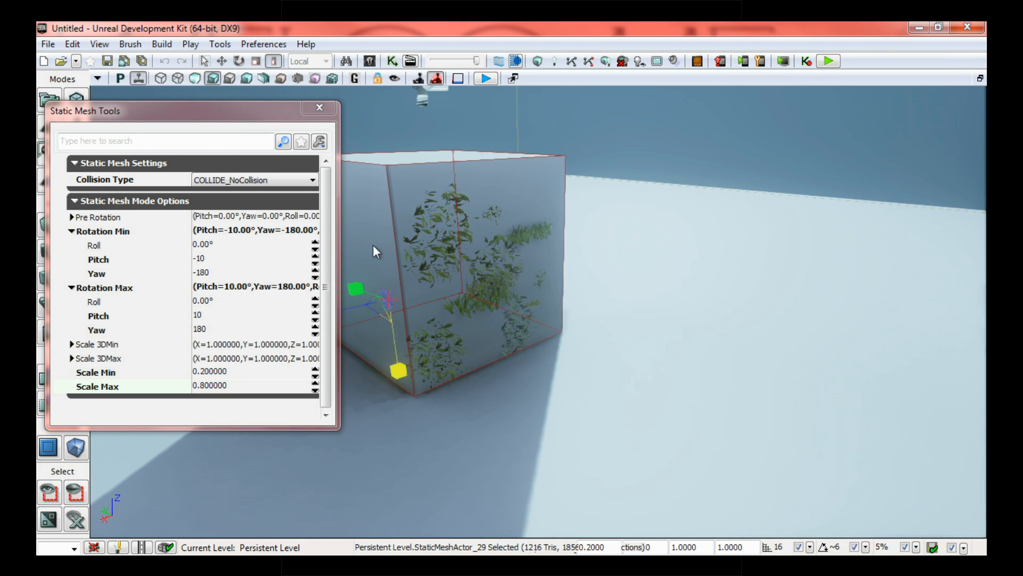
left_click(365, 278, "ctrl")
left_click(381, 322, "ctrl")
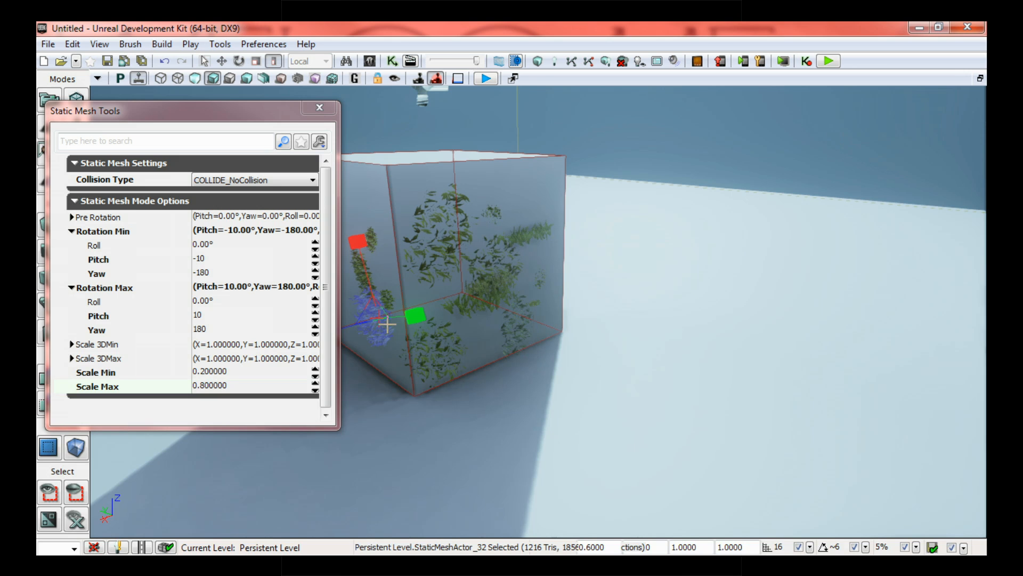
left_click(321, 109)
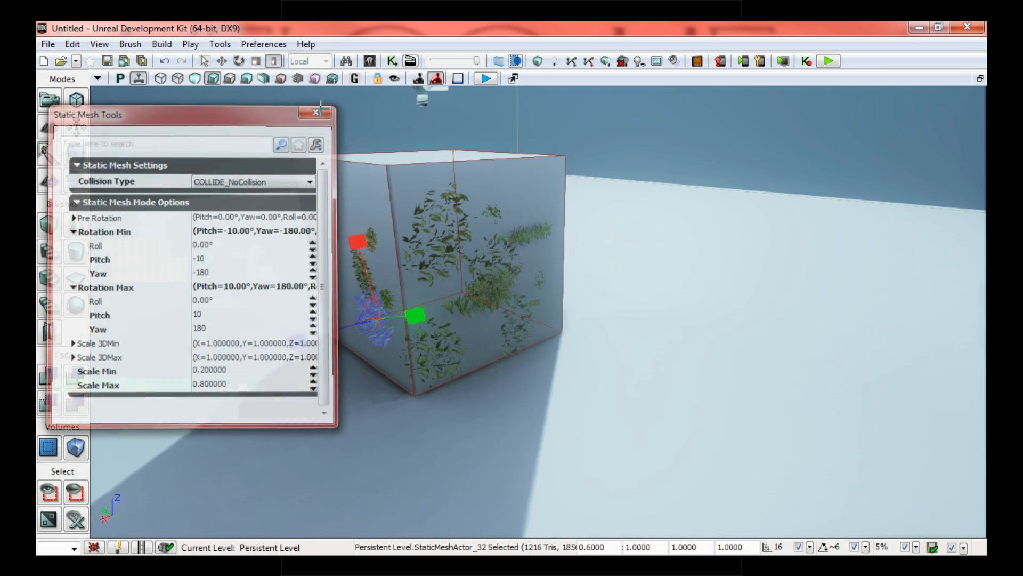
left_click(245, 361)
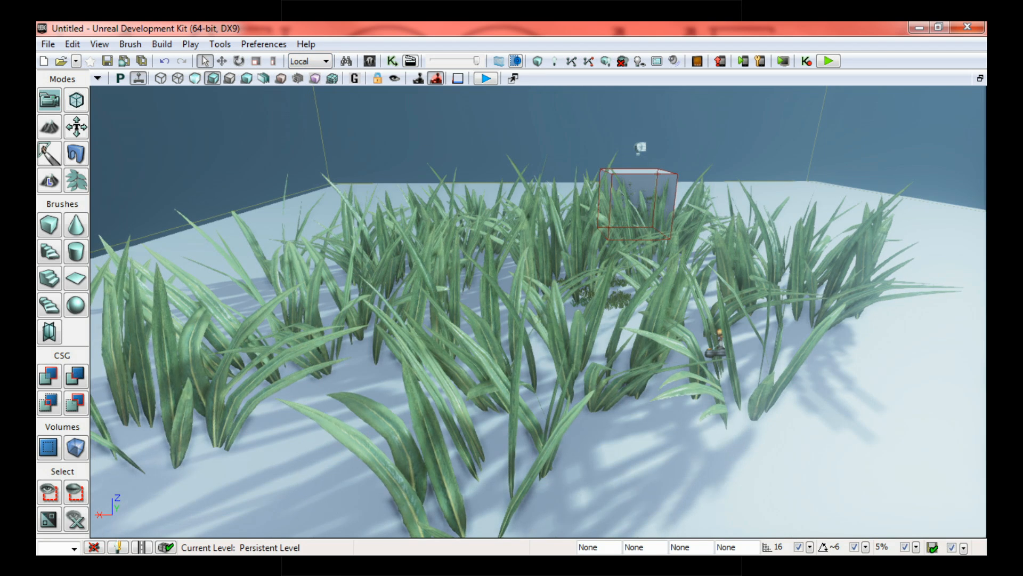
Select the Cube static mesh from the Engine package in the Content Browser and return to the level.
key("alt+Tab")
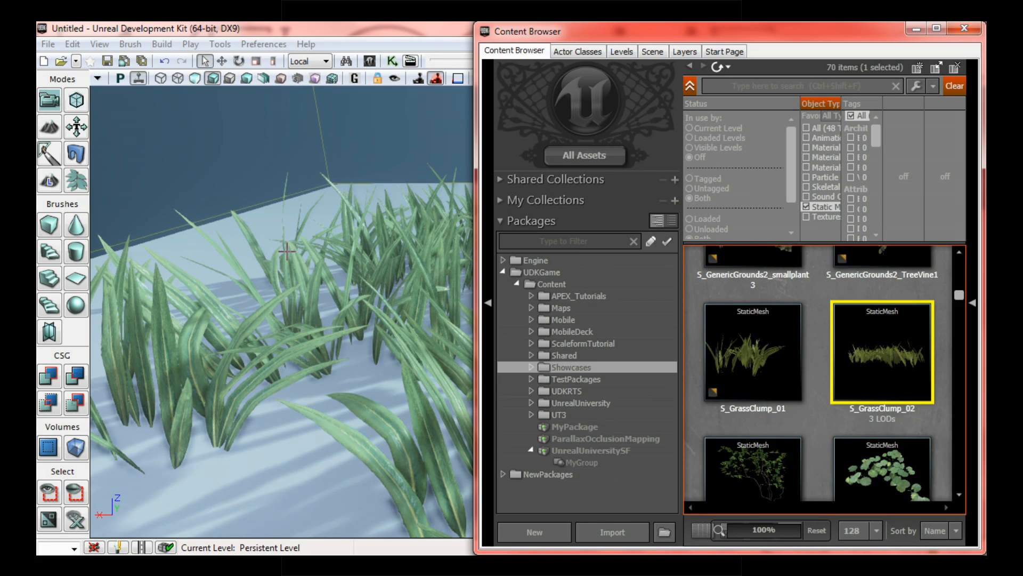
left_click(586, 262)
left_click_drag(962, 315, 963, 250)
left_click(892, 408)
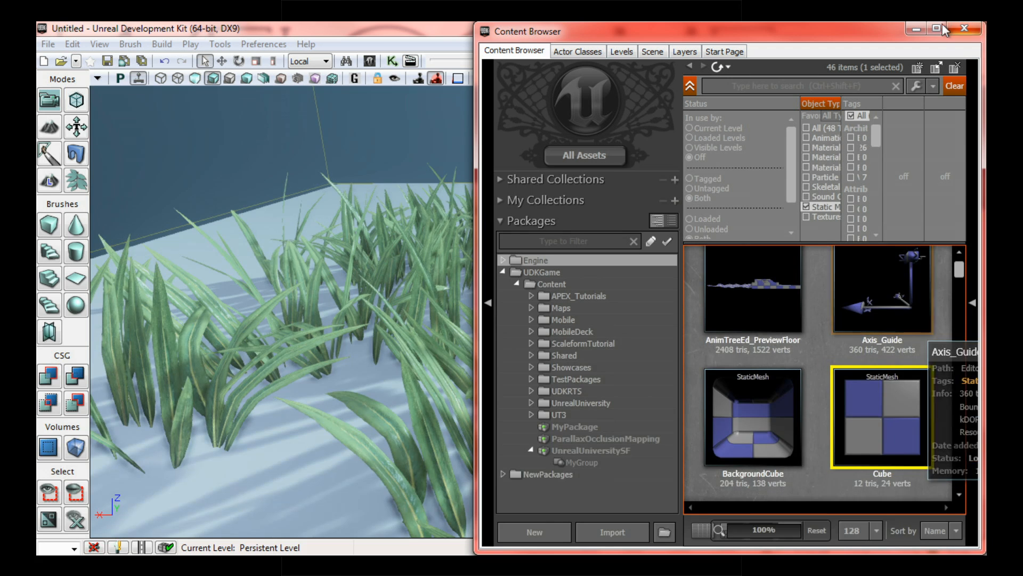
left_click(918, 29)
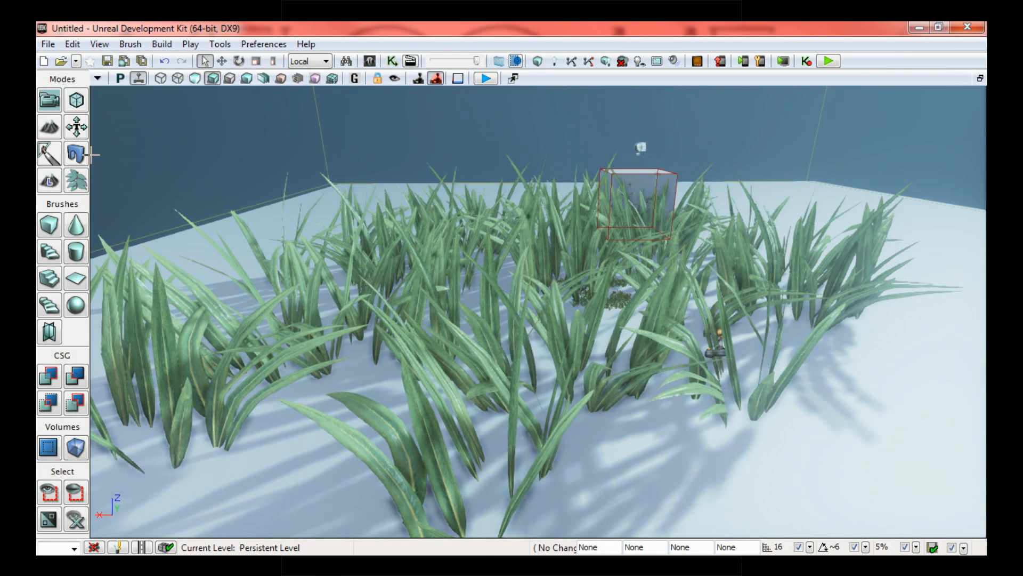
Reopen Static Mesh mode and set Pitch and Yaw to 0 for Rotation Min and Rotation Max, and Scale Max to 0.2.
left_click(74, 153)
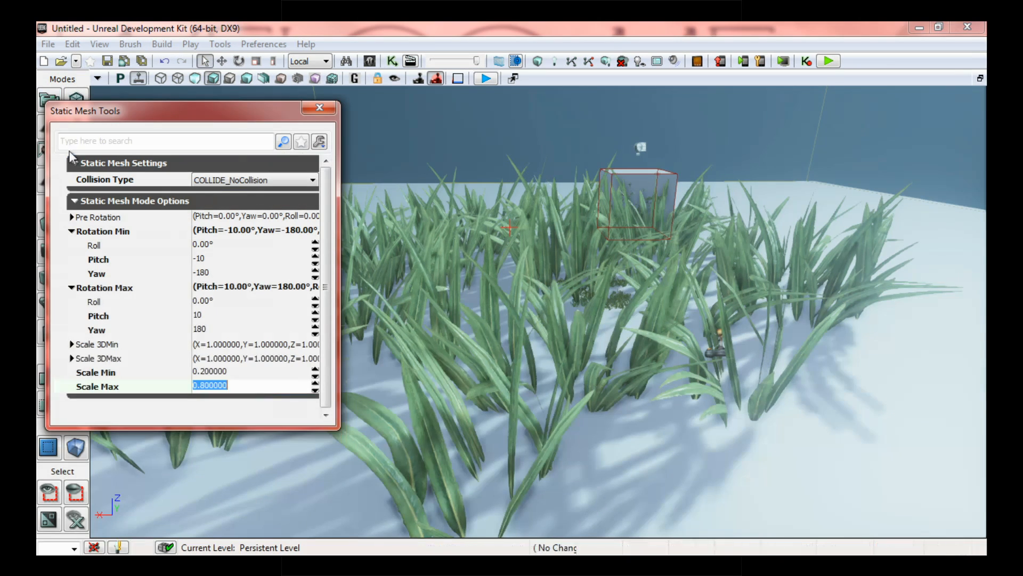
left_click(205, 261)
left_click(216, 273)
type("0")
left_click(214, 315)
type("0")
left_click(212, 329)
type("0")
left_click(211, 384)
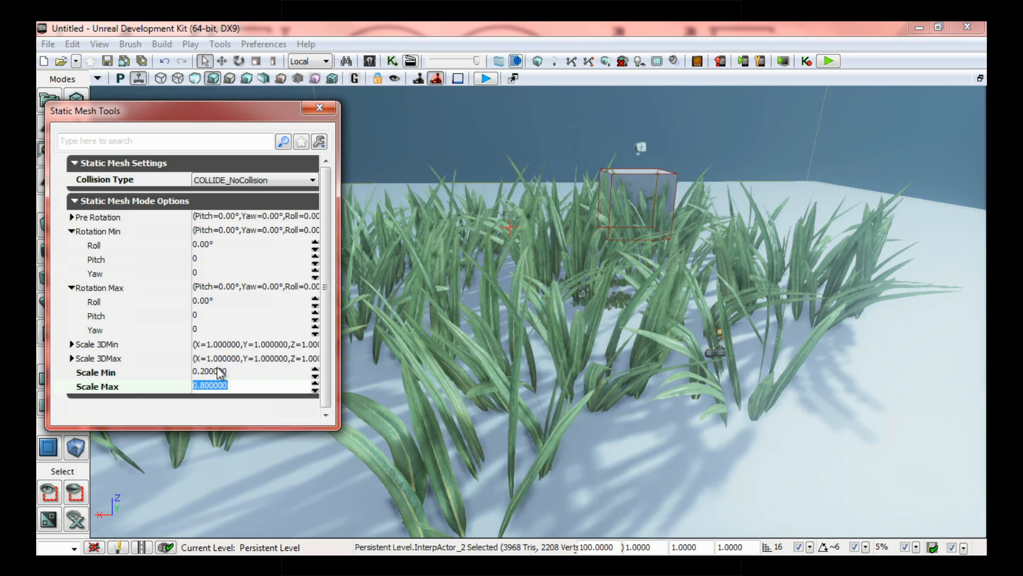
type("0.2")
Place two small cubes on the floor among the giant grass blades.
left_click_drag(437, 384, 424, 346)
left_click(428, 350)
left_click(430, 350)
left_click_drag(448, 368, 426, 363)
Set the giant grass clump's Collision Type to COLLIDE_BlockAll in its properties.
left_click(518, 429)
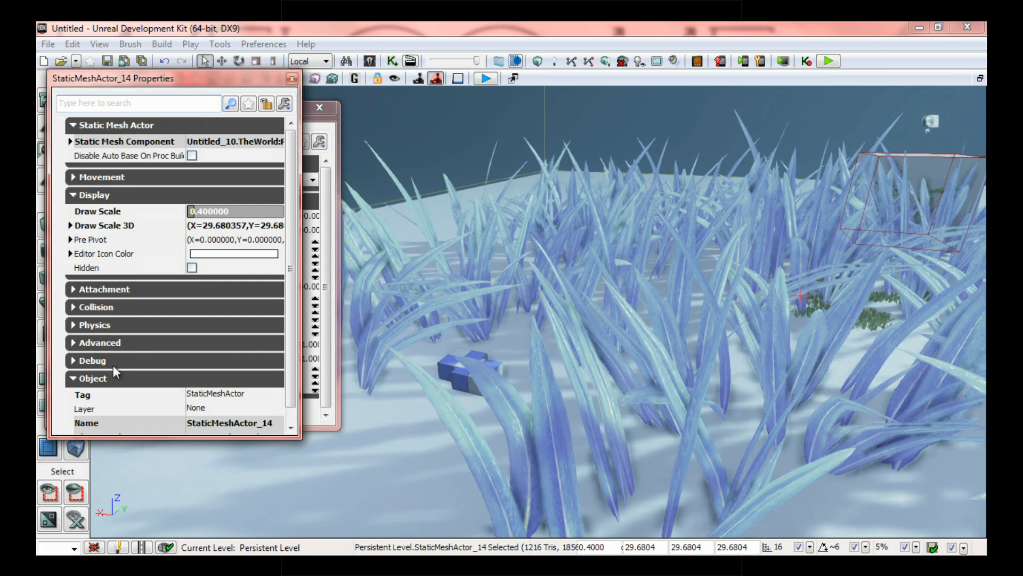
left_click(106, 307)
left_click(254, 353)
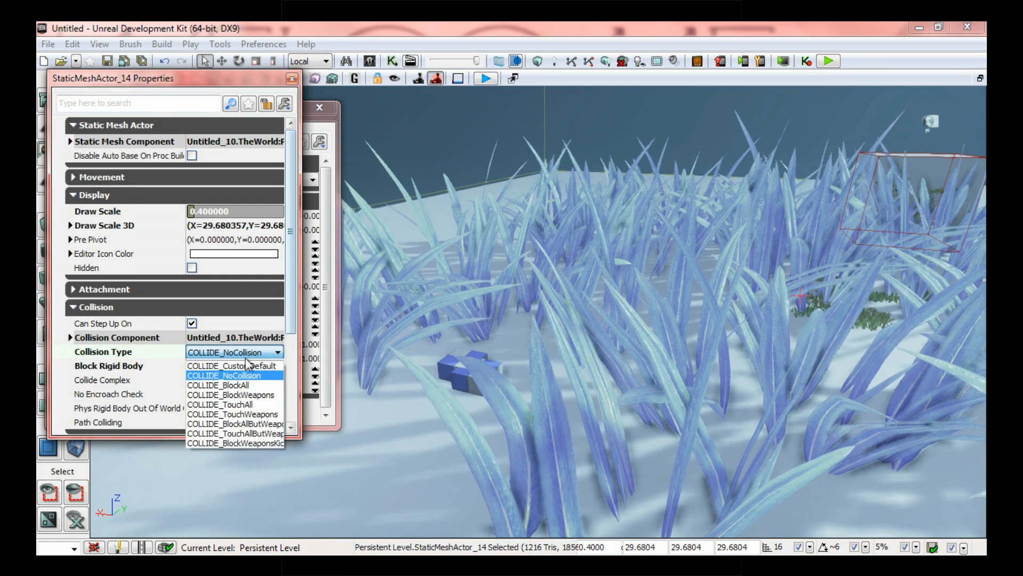
left_click(239, 387)
left_click(291, 79)
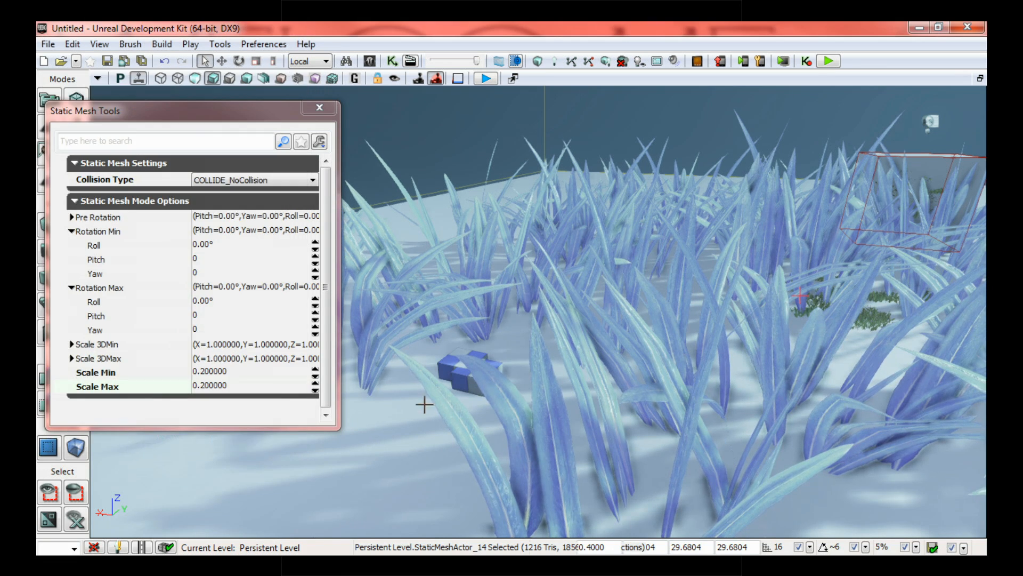
Leave Static Mesh mode and place a full-size cube against the giant grass blades.
left_click(320, 107)
left_click_drag(440, 421, 442, 453)
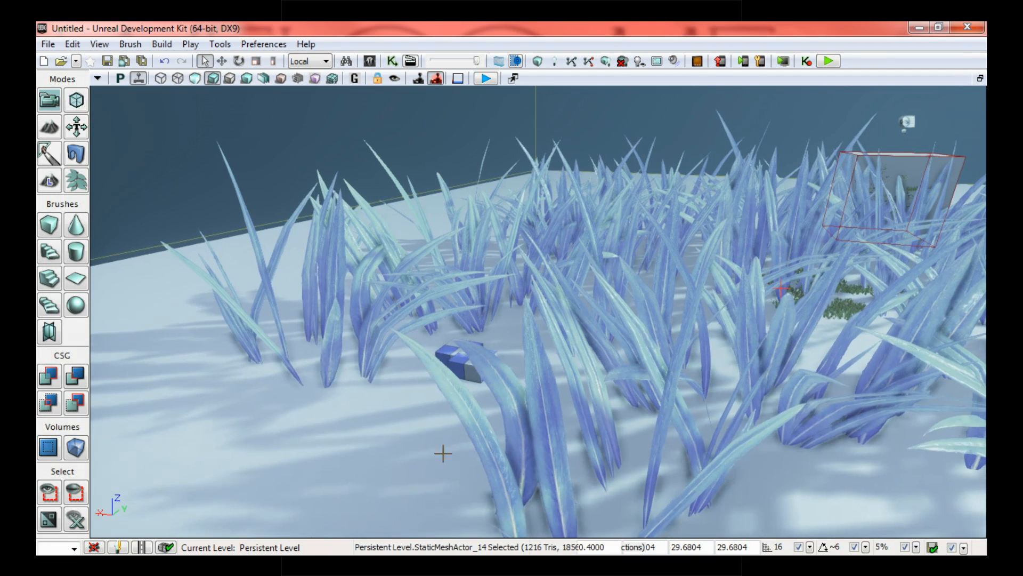
left_click(454, 395)
left_click_drag(510, 410, 469, 459)
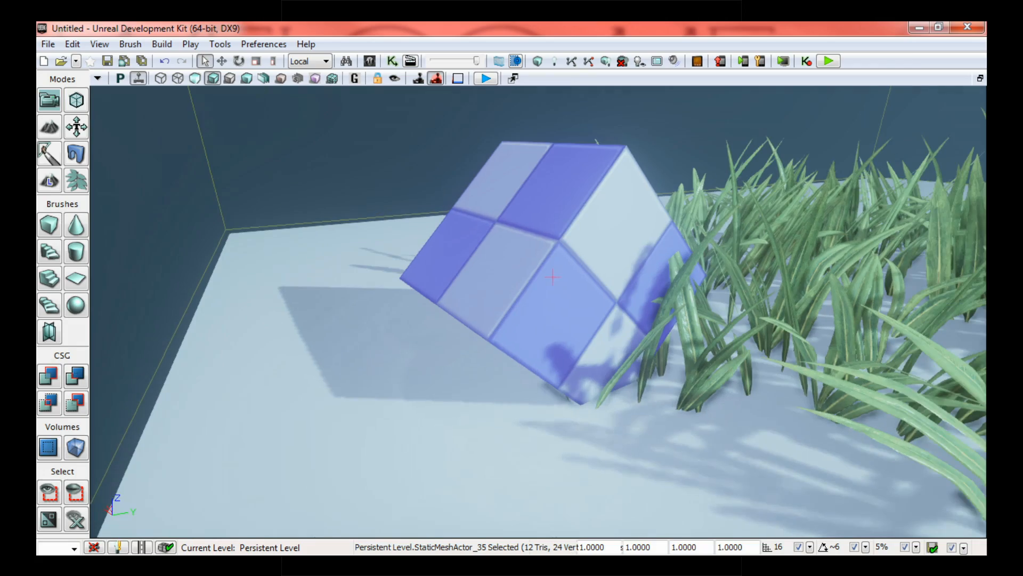
Return to Static Mesh mode and place three small cubes on a giant grass blade.
left_click(51, 153)
left_click_drag(589, 306, 590, 256)
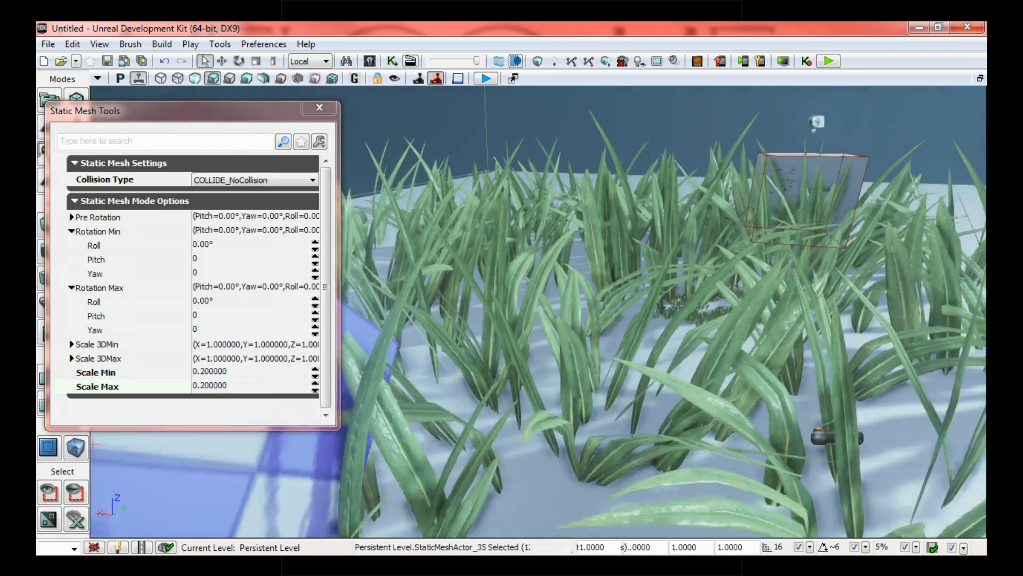
left_click_drag(669, 359, 676, 327)
left_click_drag(622, 401, 648, 386)
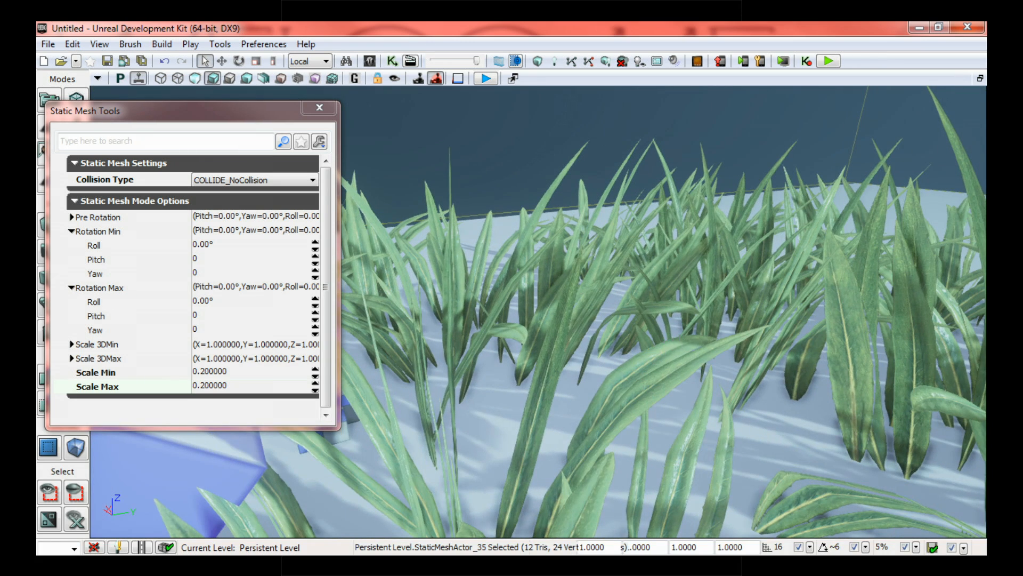
left_click(663, 358)
left_click(649, 377)
left_click(613, 402)
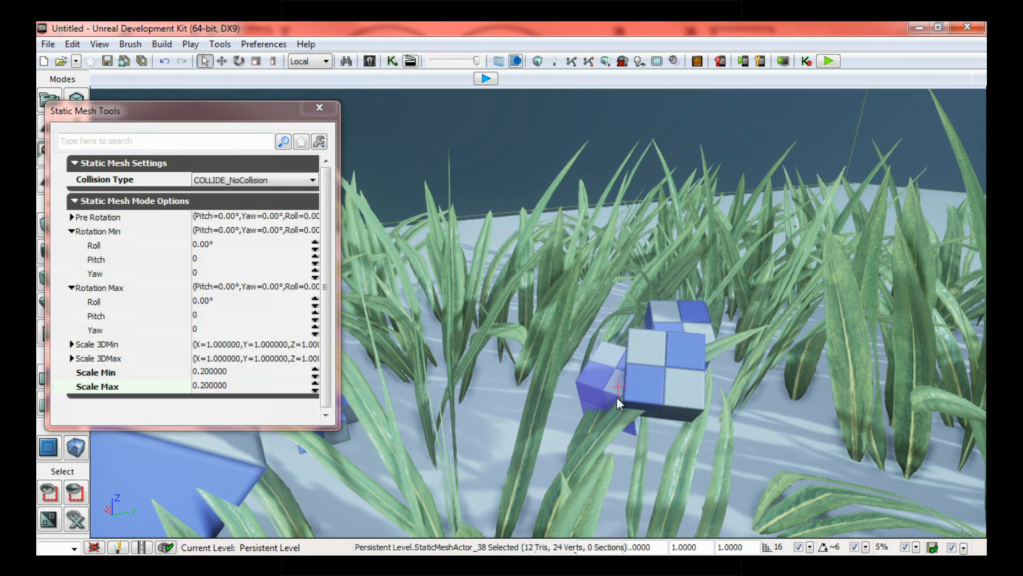
Place six more small cubes along the grass blade down toward its base.
left_click(597, 421)
left_click(585, 434)
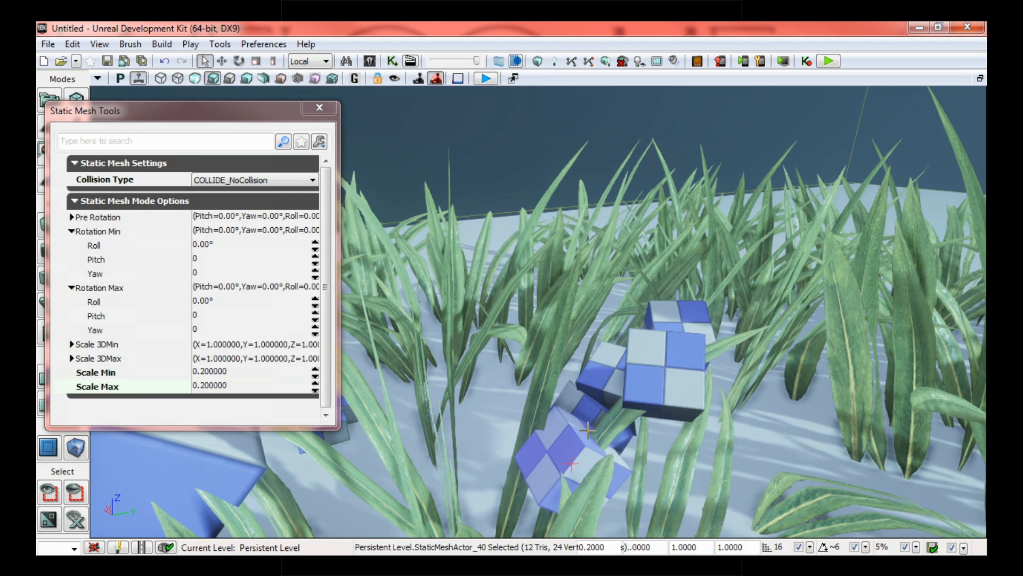
left_click(604, 446)
left_click(561, 470)
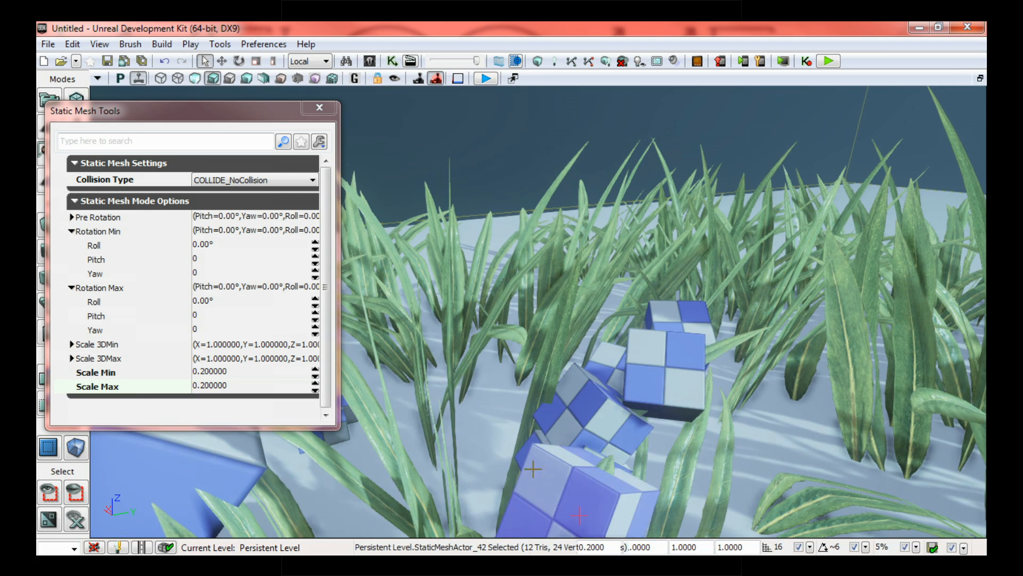
left_click_drag(561, 470, 541, 476)
left_click(545, 479)
left_click(524, 527)
left_click_drag(523, 527, 484, 302)
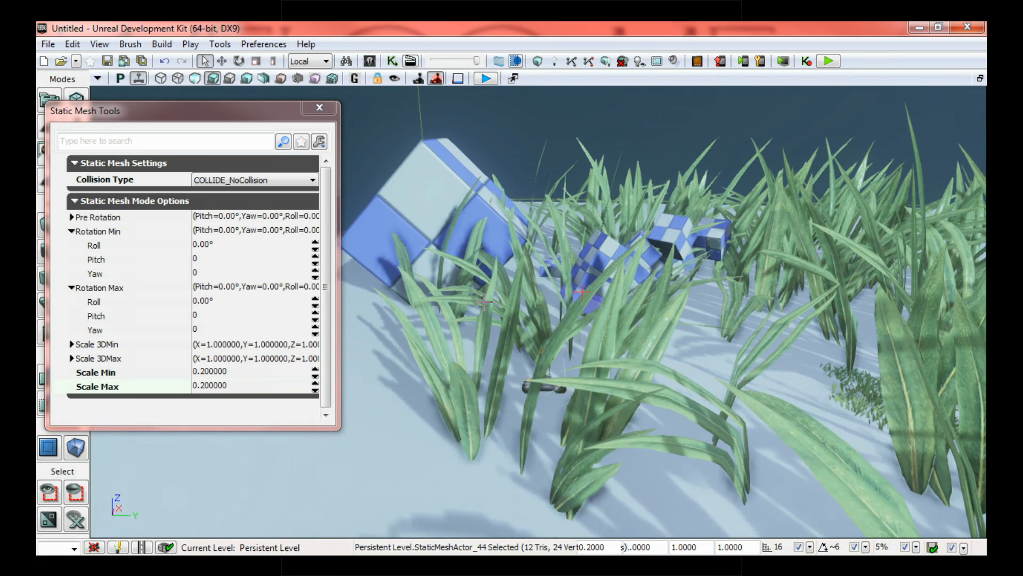